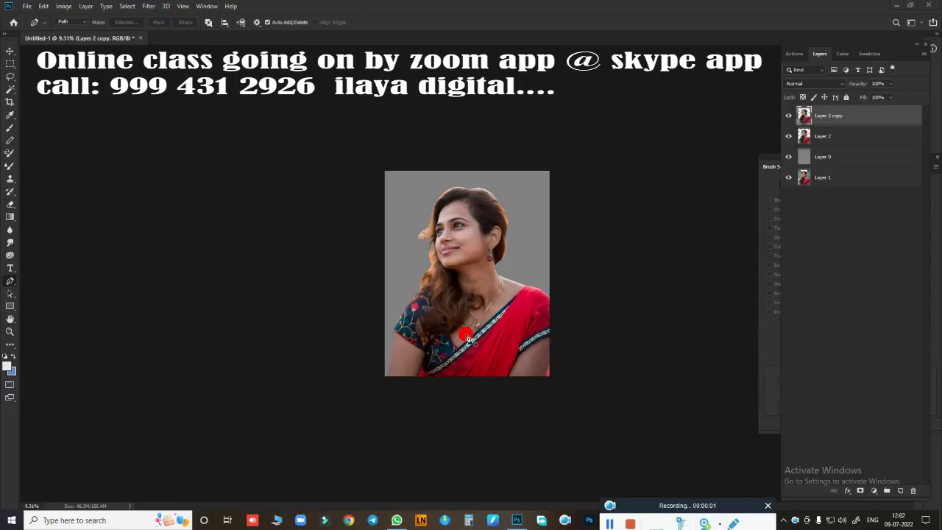
Zoom in on the eye and nose area and add a new empty layer.
scroll(431, 253, up, 5)
scroll(459, 393, up, 3)
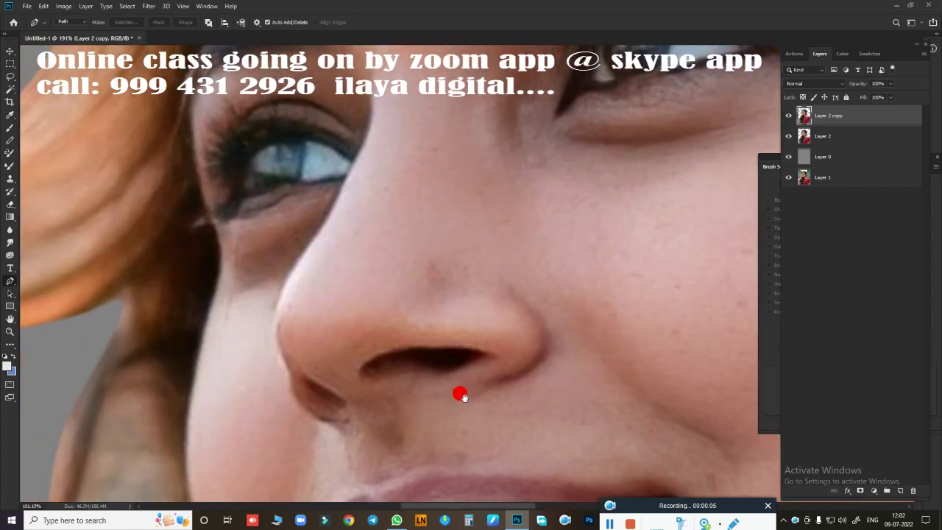
scroll(438, 324, up, 2)
drag(438, 324, 464, 298)
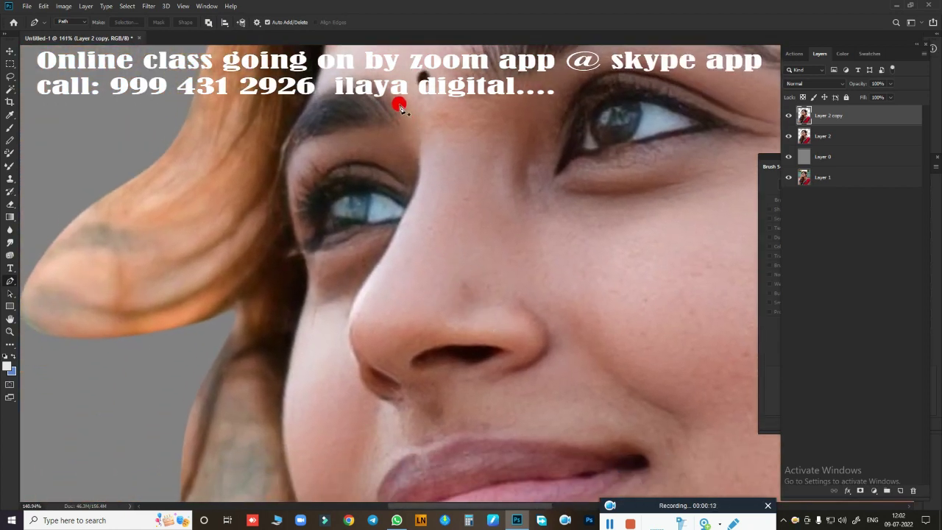
key(ctrl+shift+alt+n)
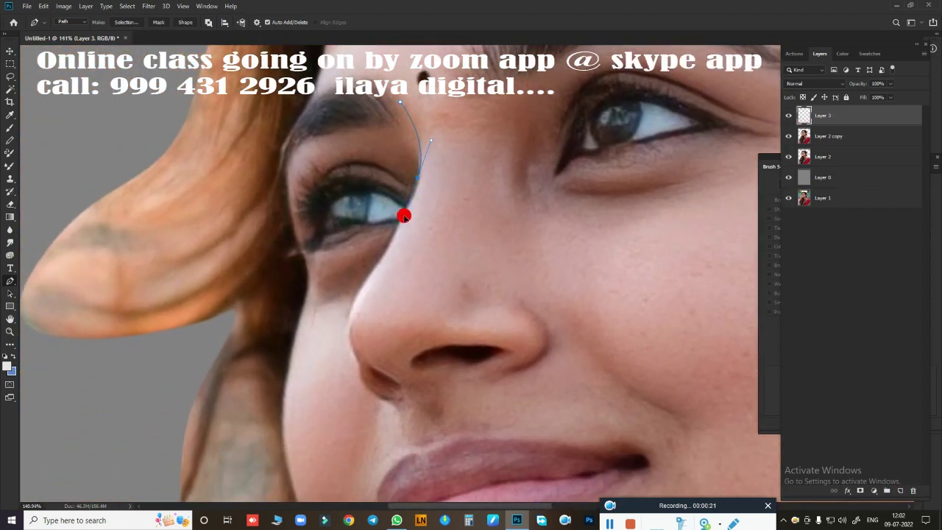
Trace a Pen path around the nostril, nose, brow and under-eye skin.
scroll(404, 215, up, 2)
scroll(420, 190, up, 2)
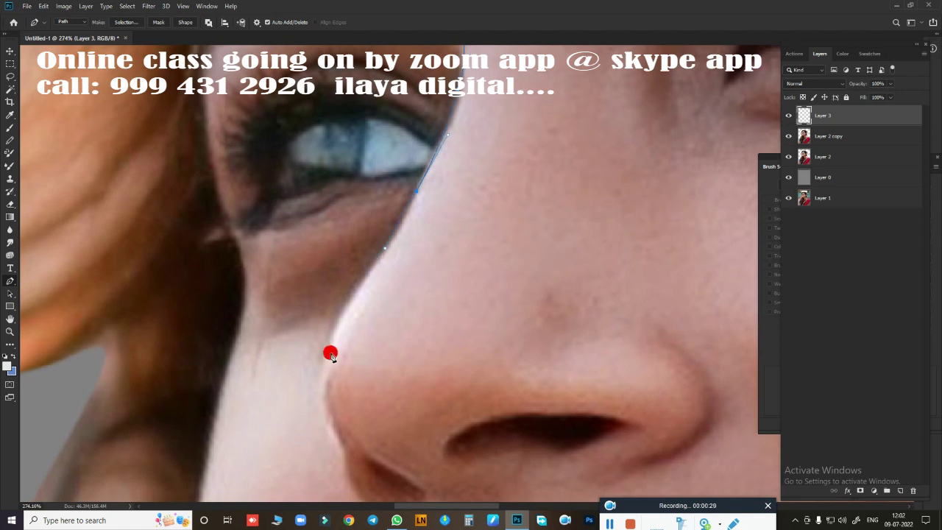
drag(325, 386, 302, 270)
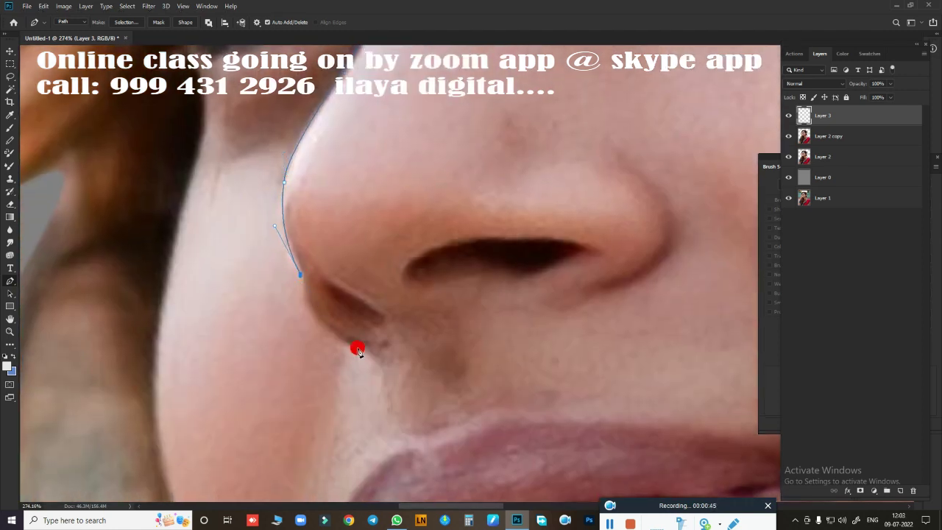
scroll(381, 360, down, 4)
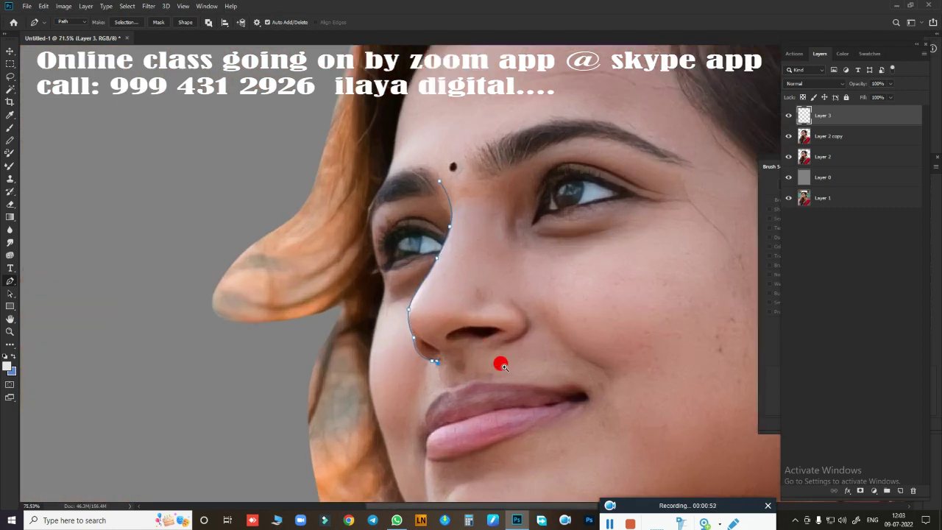
scroll(394, 416, up, 3)
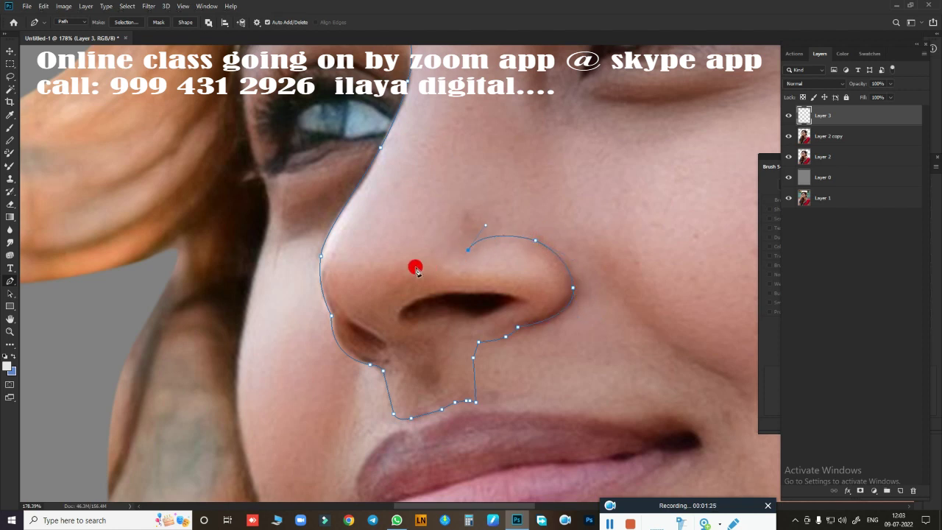
scroll(380, 217, up, 3)
drag(434, 182, 419, 144)
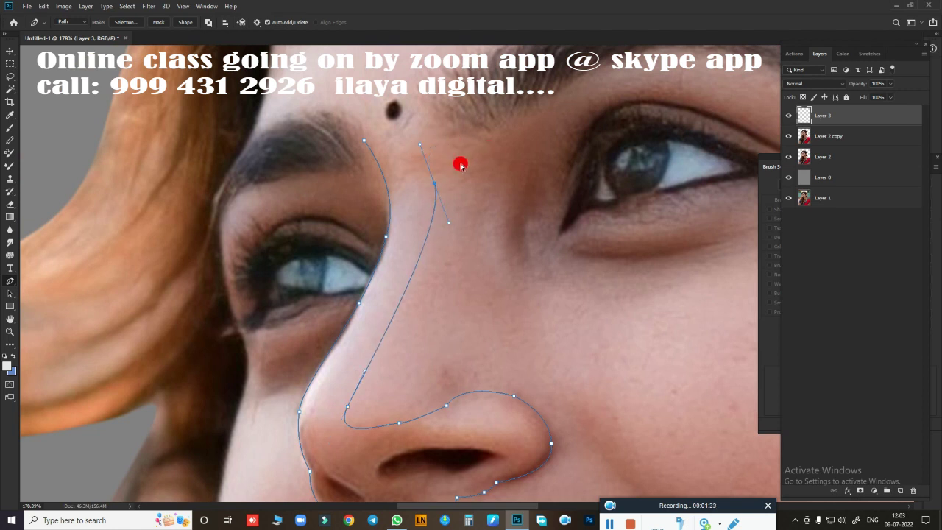
scroll(589, 61, up, 3)
scroll(515, 133, right, 5)
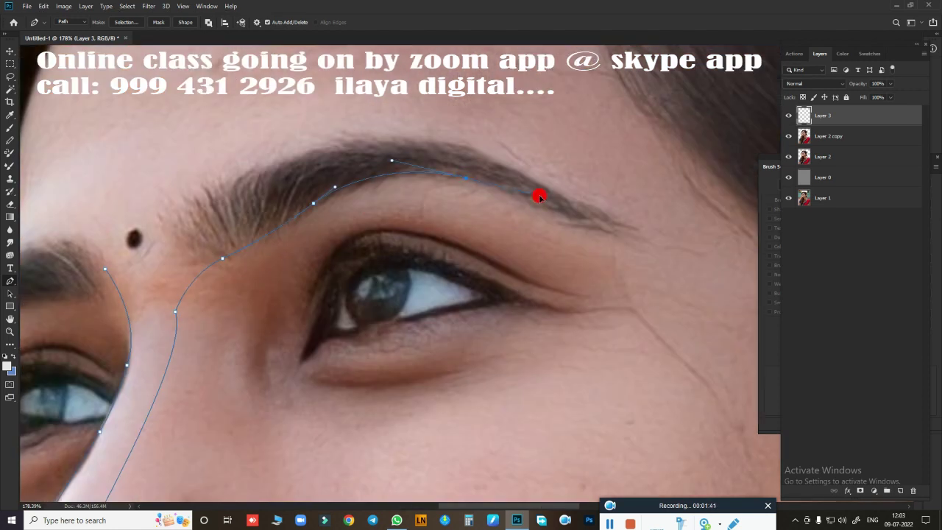
scroll(626, 235, down, 3)
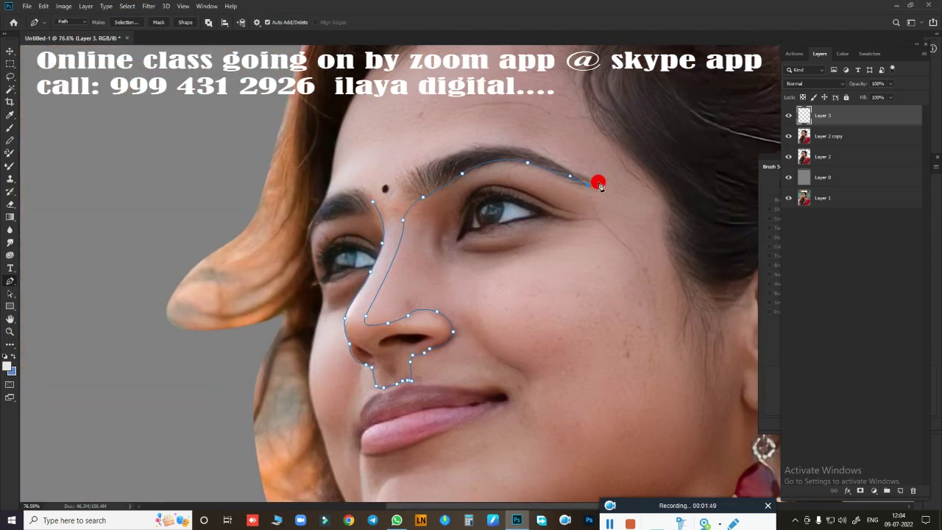
scroll(646, 243, up, 2)
scroll(593, 139, down, 1)
scroll(616, 231, up, 1)
scroll(616, 231, up, 2)
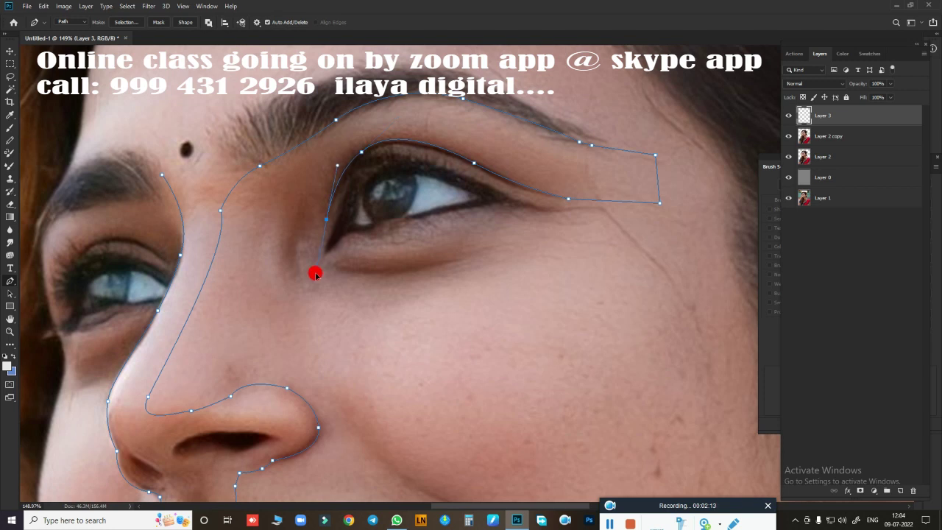
scroll(319, 277, down, 2)
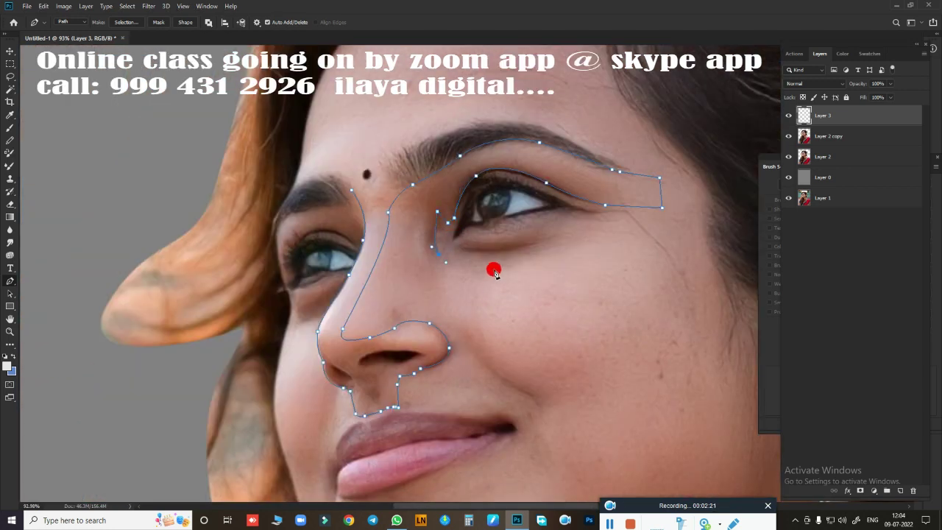
scroll(626, 321, down, 3)
scroll(625, 397, up, 1)
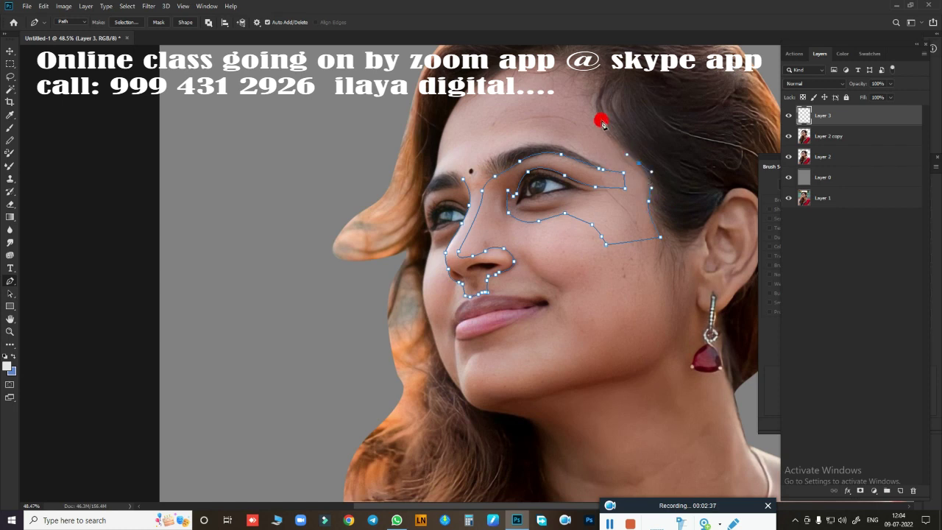
scroll(589, 140, up, 3)
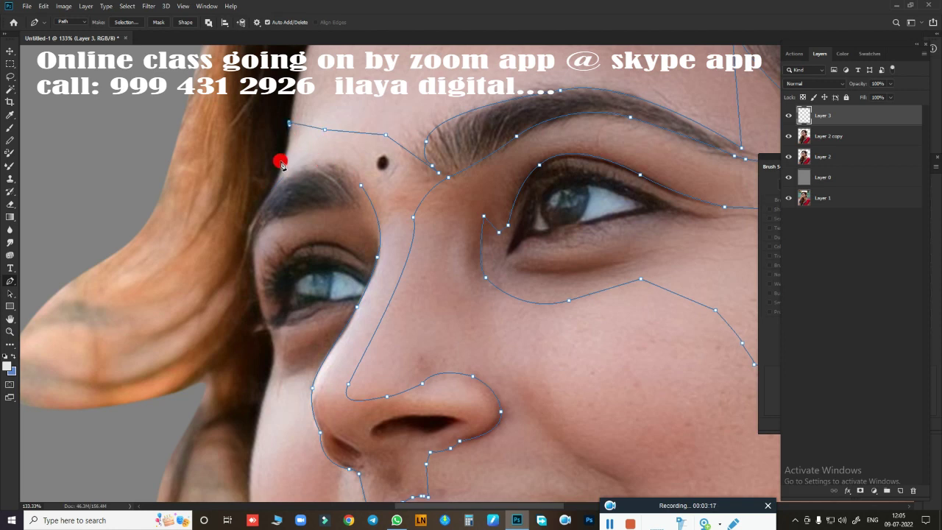
Turn the facial path into a selection feathered by 1.2 pixels.
key(ctrl+Return)
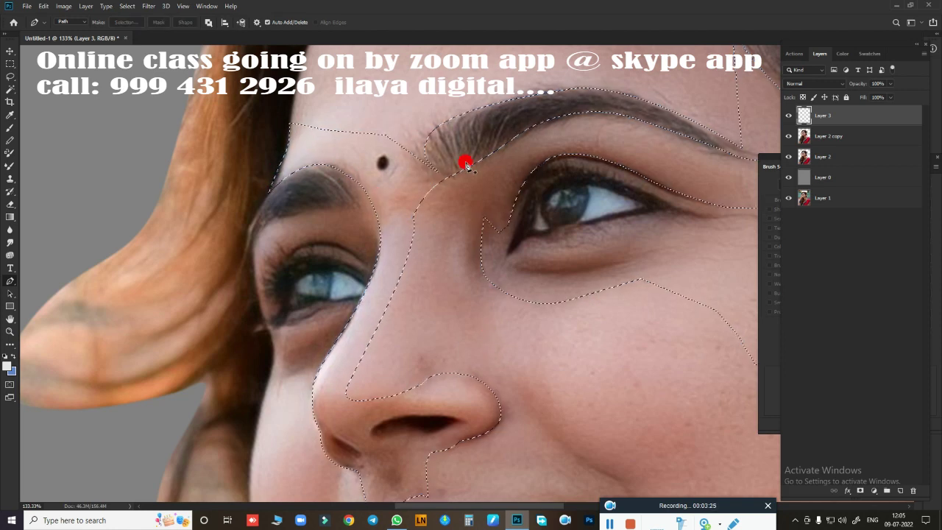
scroll(602, 360, down, 2)
scroll(507, 306, down, 2)
key(shift+F6)
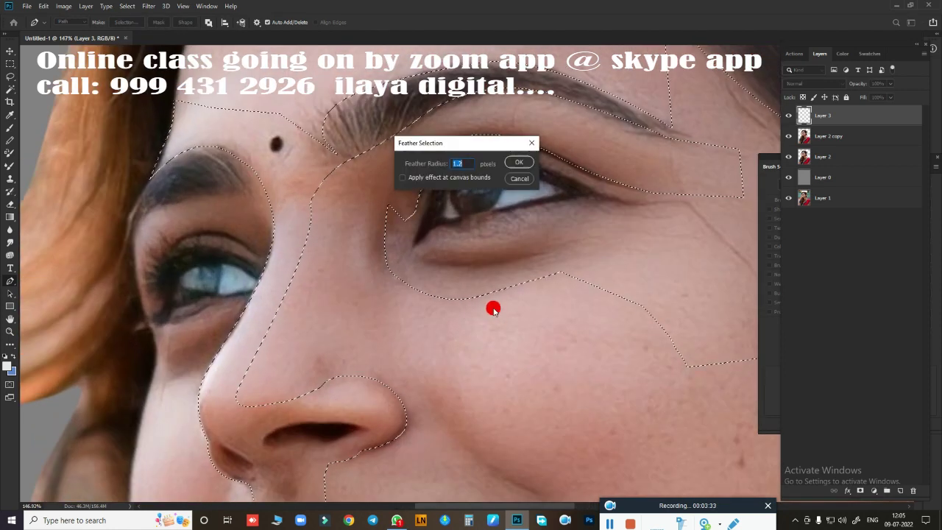
key(Return)
scroll(522, 246, up, 1)
scroll(541, 345, down, 3)
scroll(541, 345, up, 5)
Smudge the nose bridge, nose tip and the skin below the nostril smooth.
key(r)
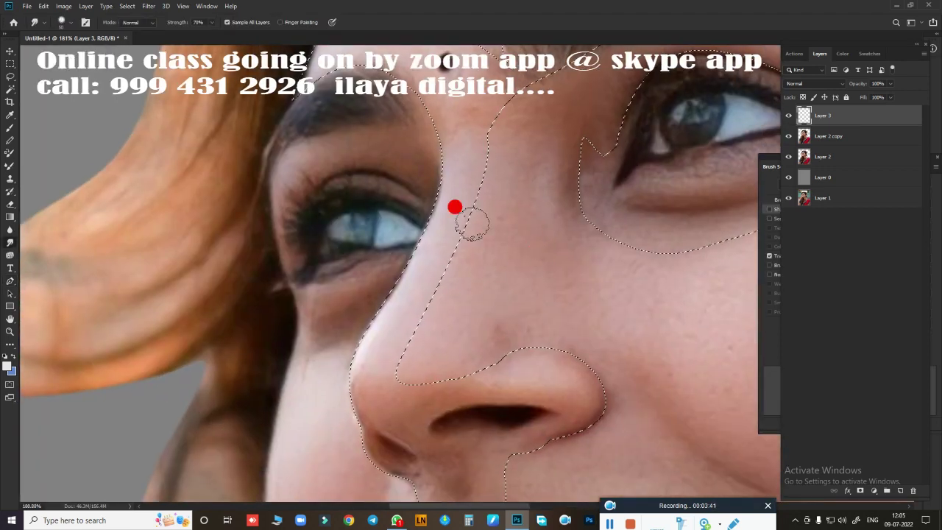
mouse_move(472, 81)
mouse_down()
mouse_move(466, 179)
mouse_move(412, 256)
mouse_move(476, 172)
mouse_move(435, 280)
mouse_up()
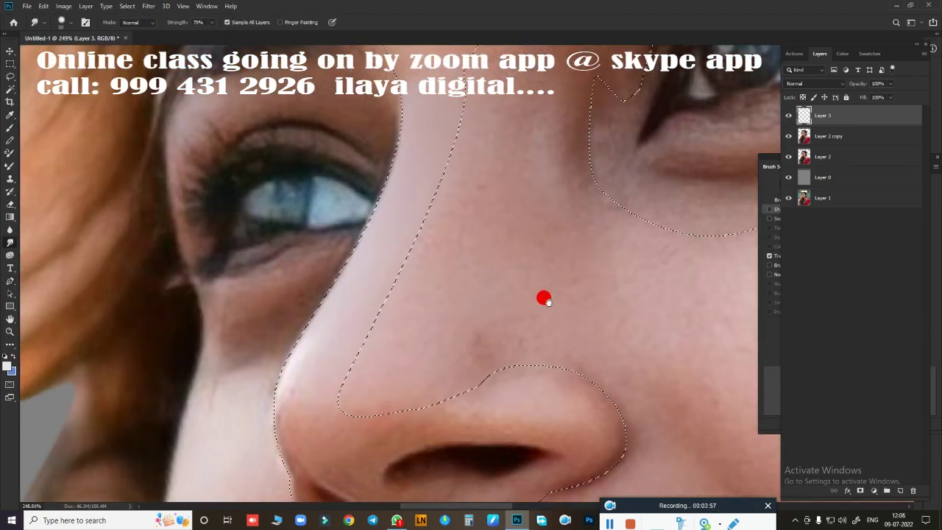
scroll(542, 297, up, 2)
mouse_move(343, 278)
mouse_down()
mouse_move(341, 269)
mouse_move(575, 239)
mouse_move(611, 299)
mouse_up()
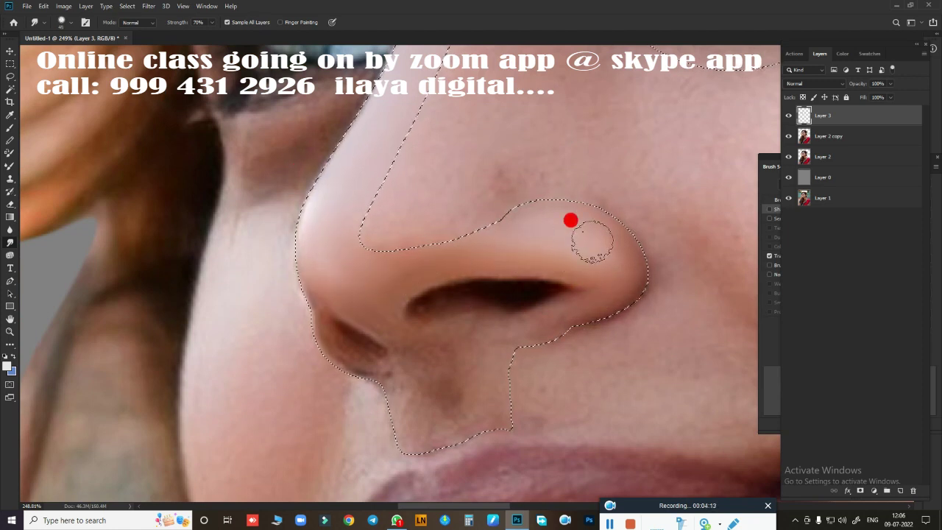
drag(592, 241, 632, 265)
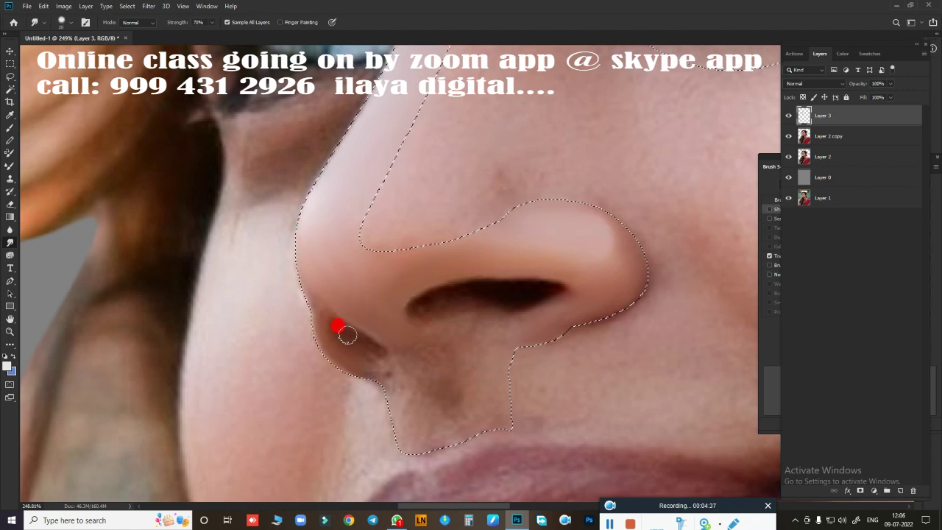
drag(399, 401, 442, 427)
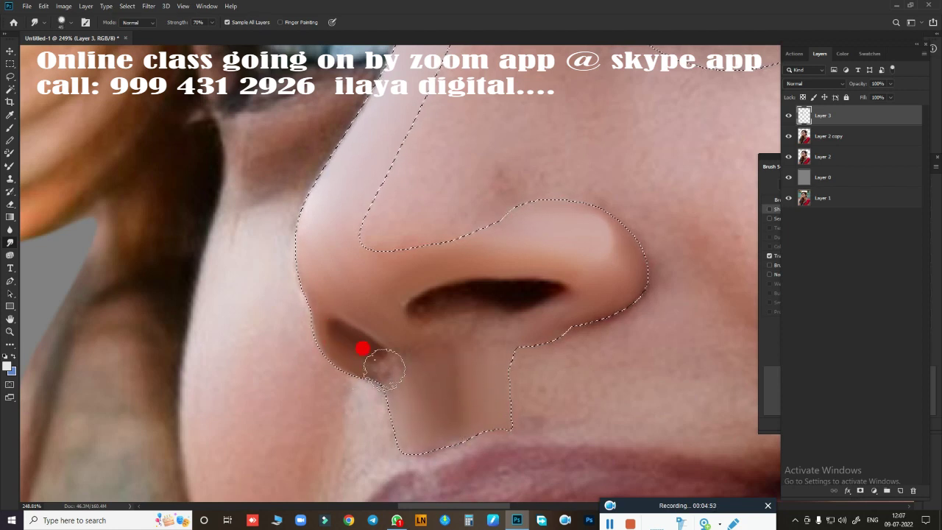
scroll(506, 242, down, 5)
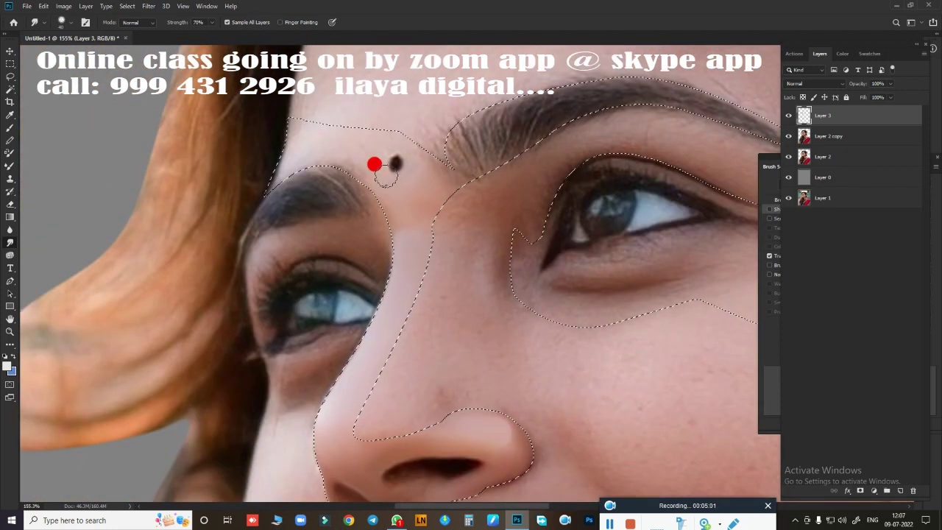
Smudge the forehead, brow and cheek skin beside the eye smooth.
mouse_move(332, 137)
mouse_down()
mouse_move(484, 158)
mouse_move(481, 84)
mouse_move(627, 79)
mouse_move(357, 223)
mouse_move(648, 211)
mouse_move(542, 189)
mouse_move(332, 246)
mouse_up()
key(ctrl+d)
drag(723, 300, 569, 284)
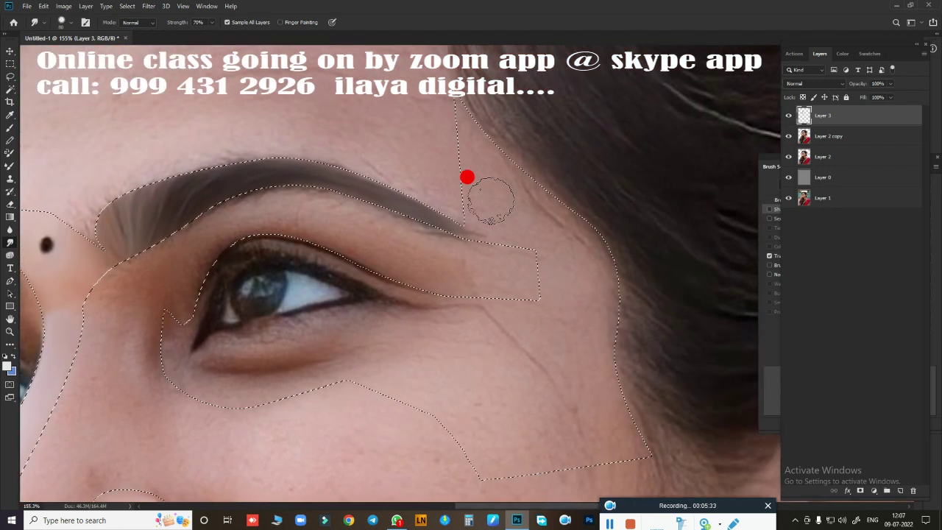
mouse_move(568, 183)
mouse_down()
mouse_move(557, 269)
mouse_move(566, 326)
mouse_move(479, 326)
mouse_move(553, 289)
mouse_up()
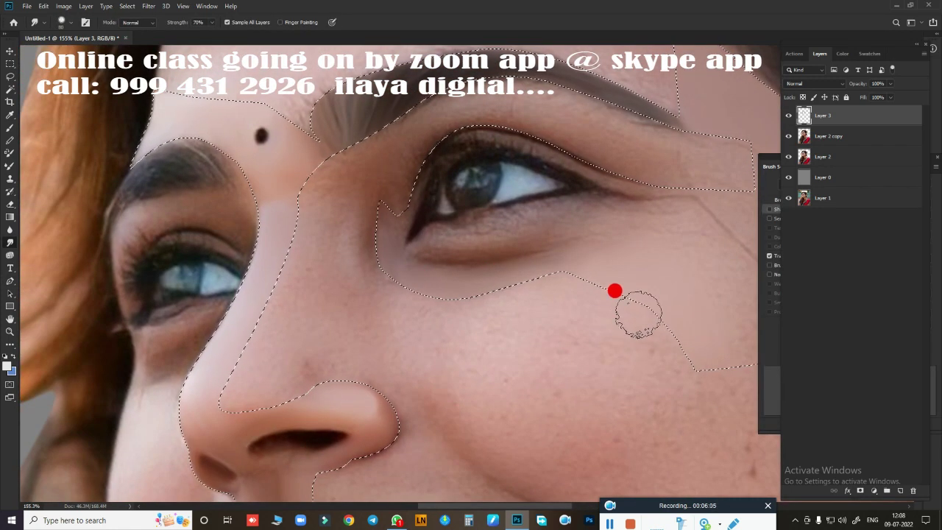
scroll(537, 358, down, 3)
scroll(559, 338, up, 5)
scroll(537, 287, down, 1)
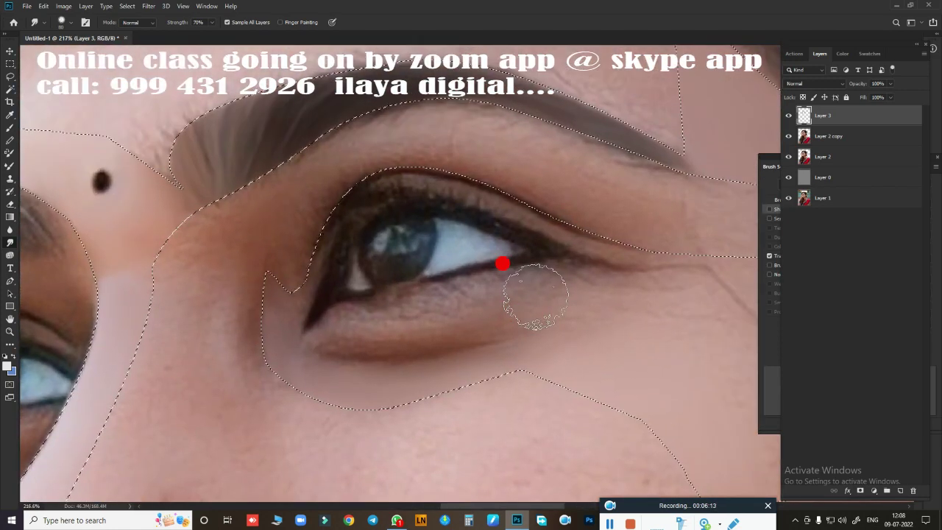
Change the brush tip and smudge the skin and brow above the eye.
right_click(500, 273)
key(b)
scroll(669, 243, up, 1)
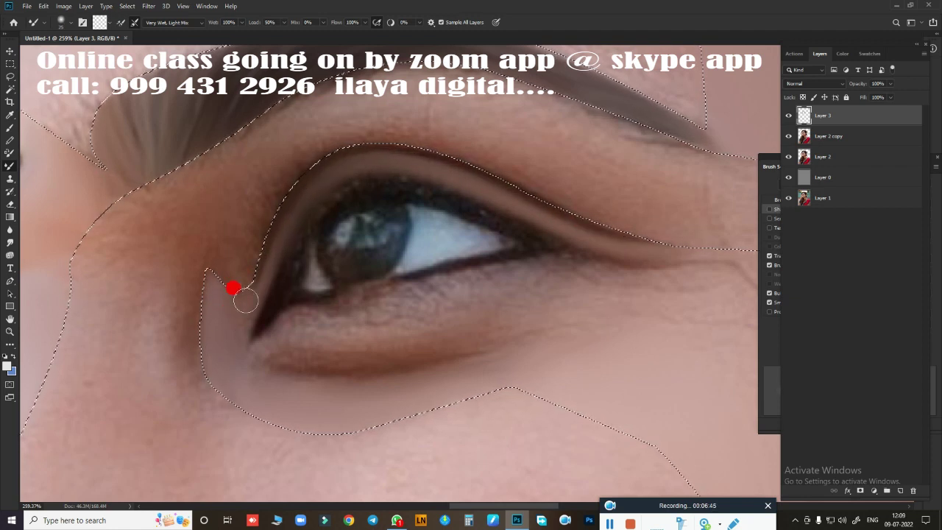
key(r)
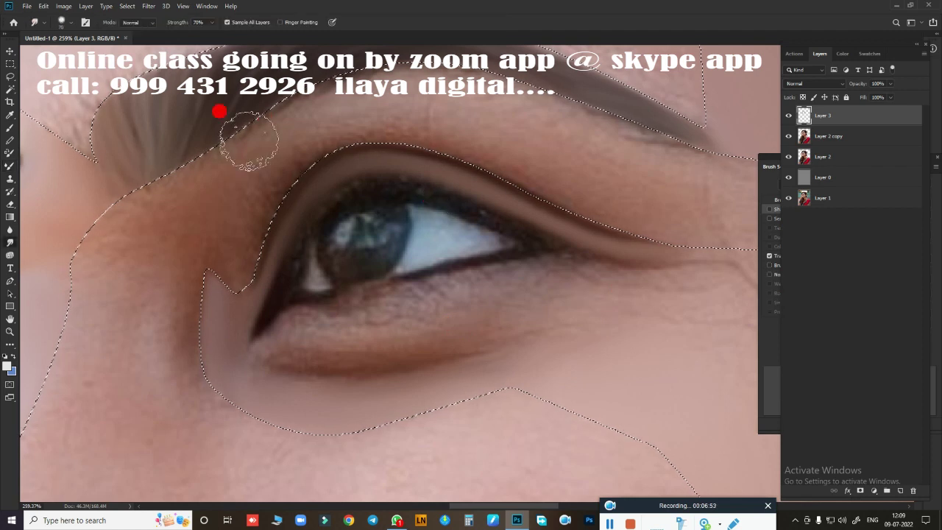
drag(187, 157, 547, 85)
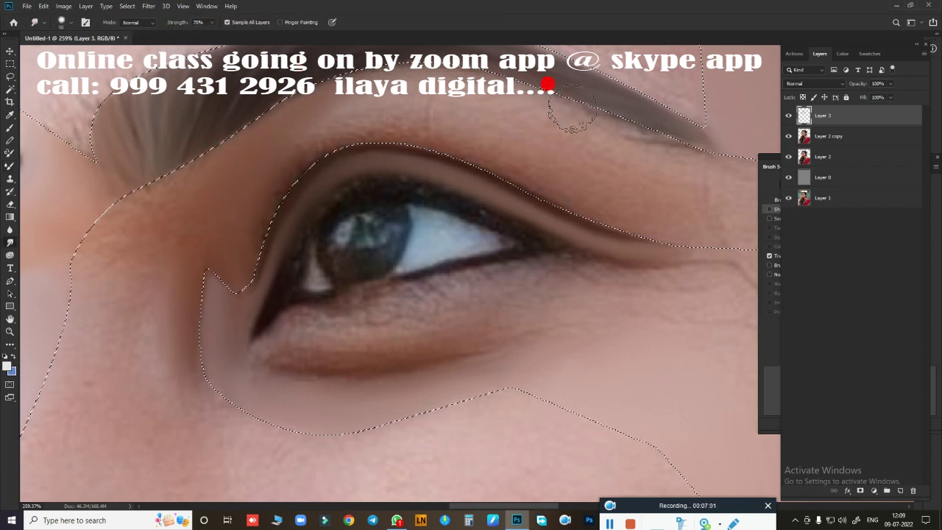
drag(657, 121, 326, 140)
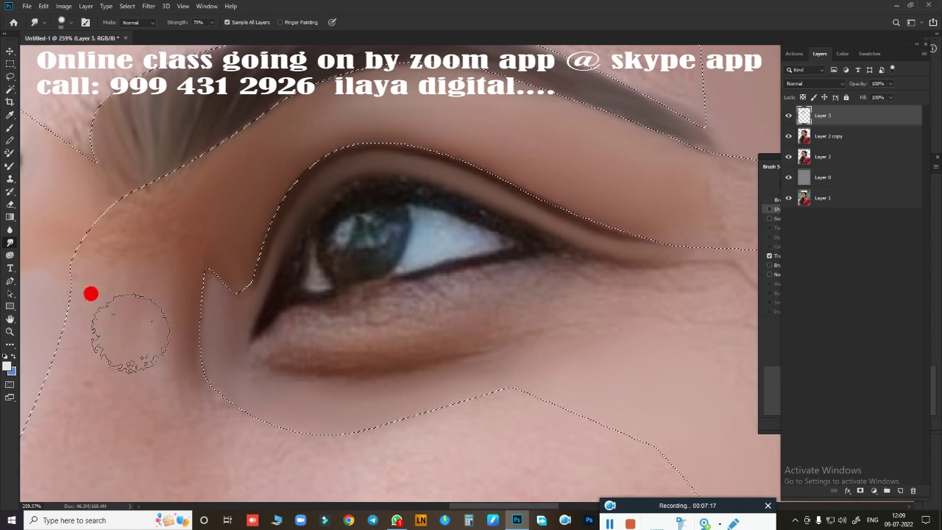
Smudge the cheek, under-eye, nose side, eye corner and upper nostril edge smooth.
alt+scroll(567, 317, down, 5)
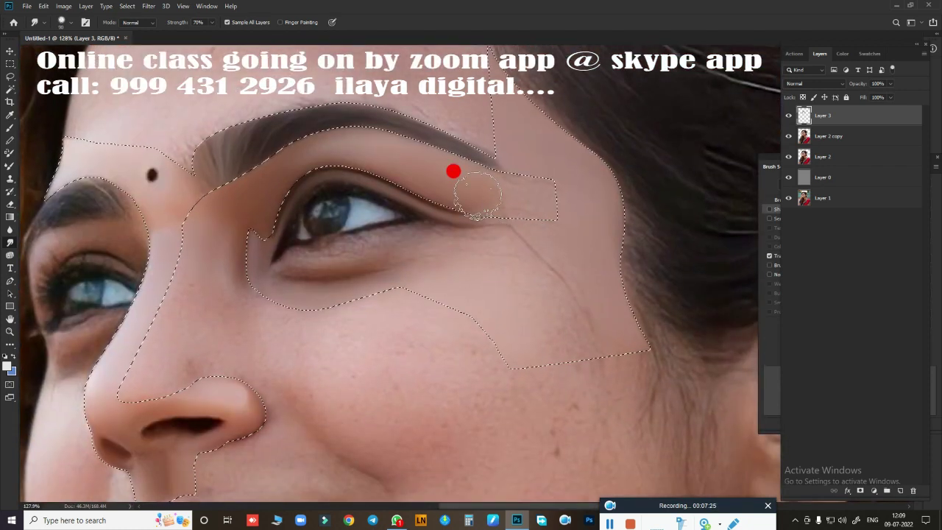
mouse_move(479, 195)
mouse_down()
mouse_move(553, 362)
mouse_move(255, 288)
mouse_move(290, 322)
mouse_move(385, 305)
mouse_move(532, 349)
mouse_up()
scroll(517, 245, left, 5)
mouse_move(517, 246)
mouse_down()
mouse_move(372, 172)
mouse_move(315, 274)
mouse_move(364, 307)
mouse_move(457, 328)
mouse_move(564, 255)
mouse_up()
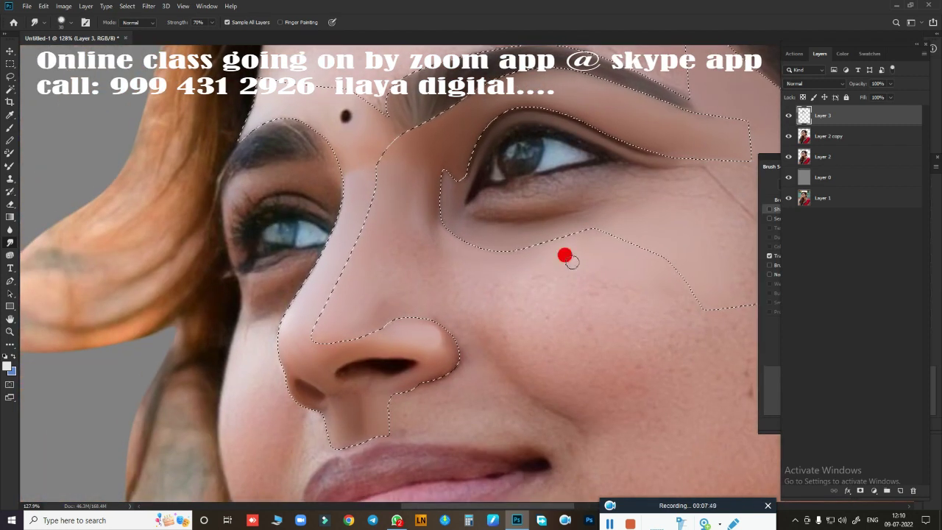
scroll(564, 254, up, 5)
mouse_move(553, 339)
mouse_down()
mouse_move(452, 280)
mouse_move(400, 299)
mouse_move(465, 231)
mouse_move(337, 166)
mouse_move(409, 170)
mouse_move(268, 192)
mouse_move(319, 356)
mouse_move(362, 308)
mouse_move(269, 316)
mouse_move(441, 307)
mouse_move(523, 351)
mouse_move(445, 294)
mouse_move(415, 309)
mouse_move(358, 194)
mouse_move(379, 137)
mouse_move(441, 315)
mouse_move(370, 252)
mouse_move(389, 213)
mouse_move(343, 288)
mouse_move(427, 149)
mouse_move(450, 165)
mouse_move(479, 297)
mouse_up()
mouse_move(387, 179)
mouse_down()
mouse_move(321, 74)
mouse_move(227, 169)
mouse_move(300, 143)
mouse_move(437, 177)
mouse_move(468, 234)
mouse_move(346, 174)
mouse_move(584, 253)
mouse_move(431, 268)
mouse_move(170, 122)
mouse_move(172, 143)
mouse_move(421, 98)
mouse_move(294, 261)
mouse_move(620, 182)
mouse_move(635, 248)
mouse_move(345, 169)
mouse_move(667, 357)
mouse_up()
scroll(697, 202, down, 5)
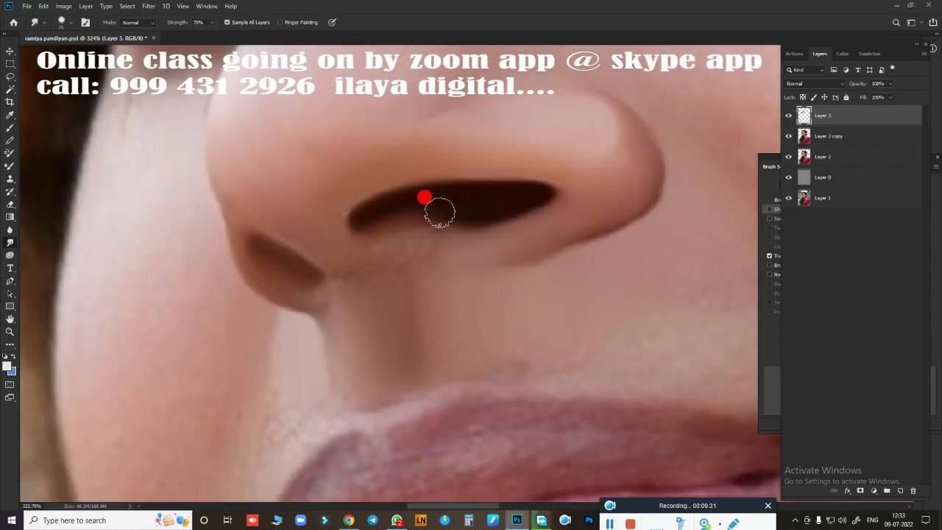
drag(440, 213, 373, 187)
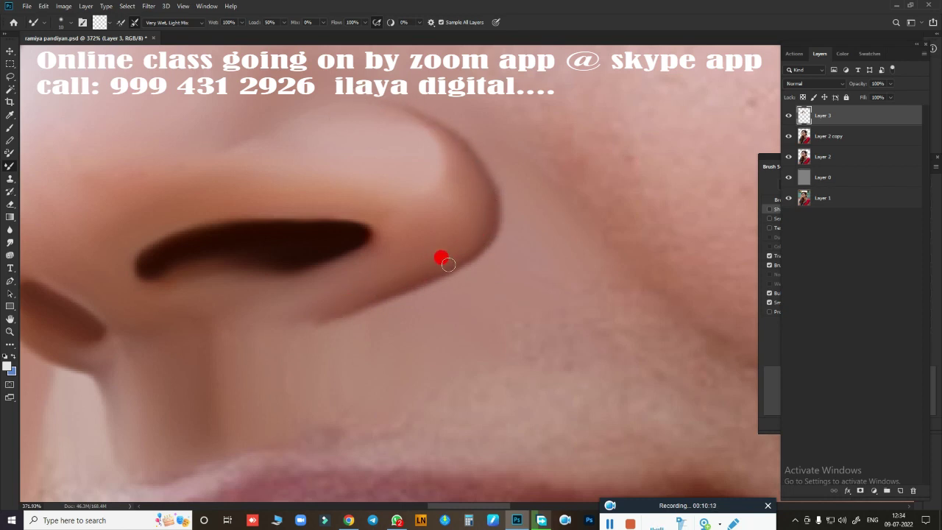
Blend the skin below the nostril with a Very Wet, Light Mix Mixer Brush.
key(r)
scroll(422, 346, down, 5)
key(b)
scroll(421, 346, up, 3)
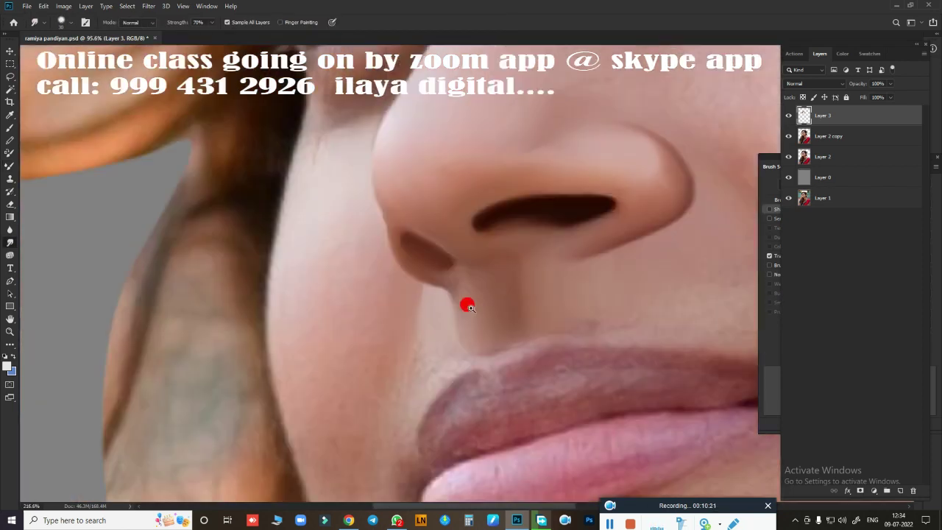
scroll(442, 340, up, 2)
drag(415, 323, 367, 303)
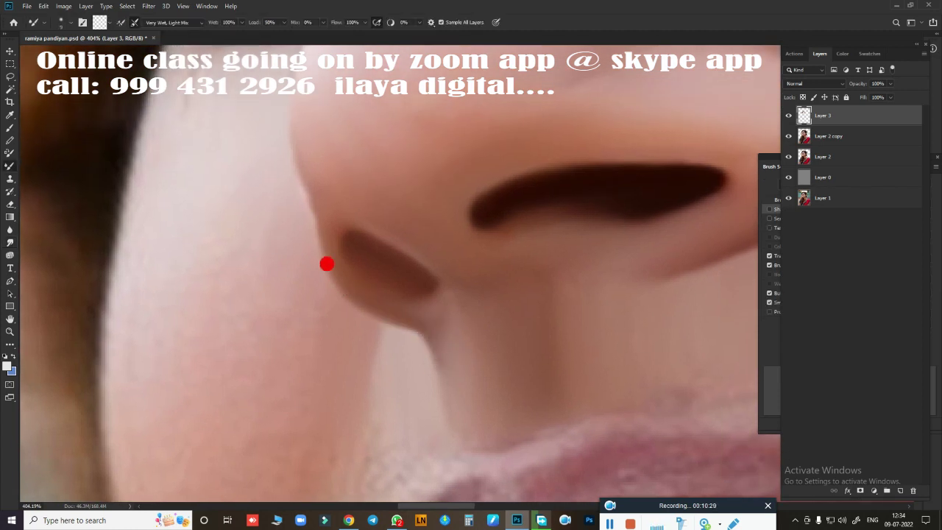
scroll(363, 261, down, 3)
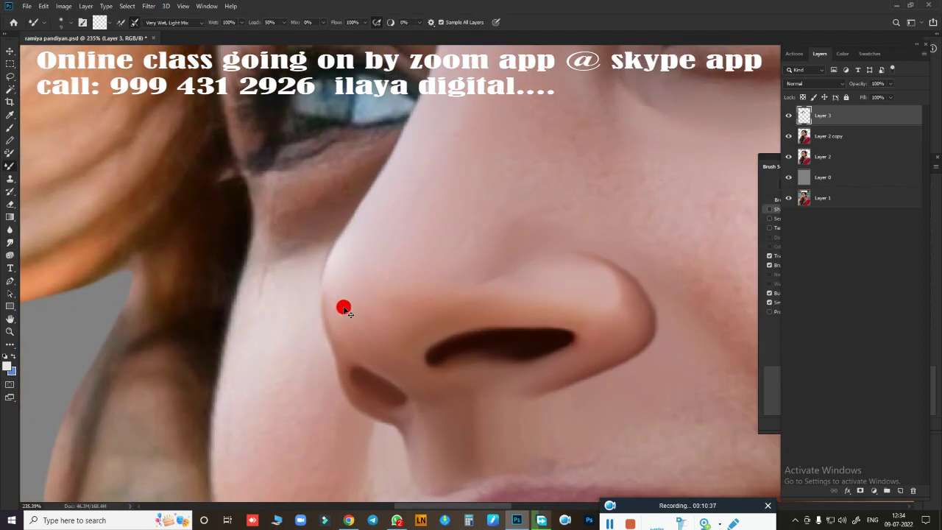
scroll(475, 293, down, 4)
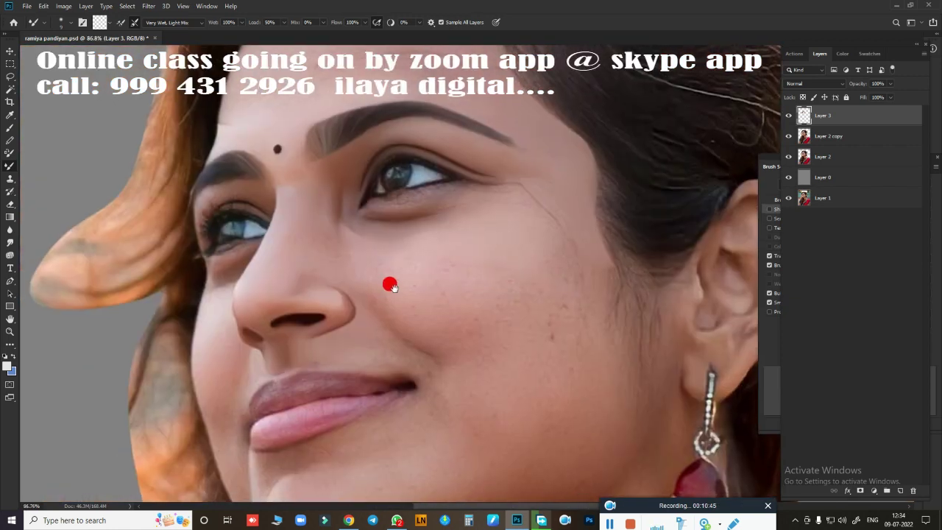
scroll(438, 294, up, 1)
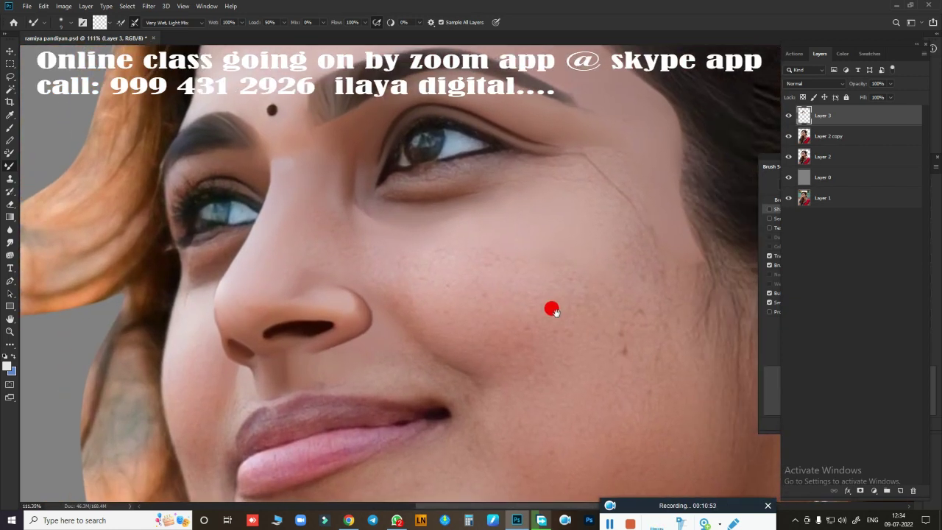
scroll(483, 336, up, 2)
Outline the area under the lower eyelid with a Pen path and make it a selection.
key(p)
click(270, 265)
drag(467, 252, 570, 208)
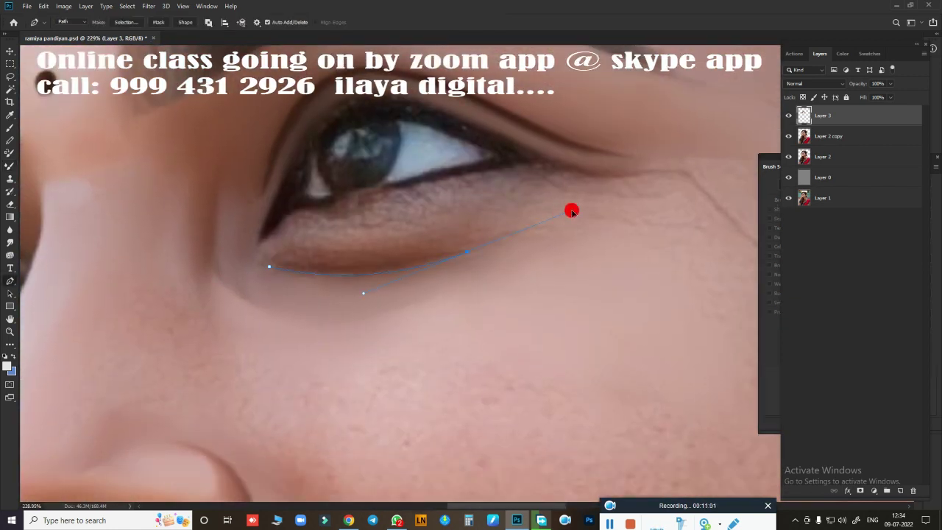
click(599, 237)
click(633, 259)
click(673, 256)
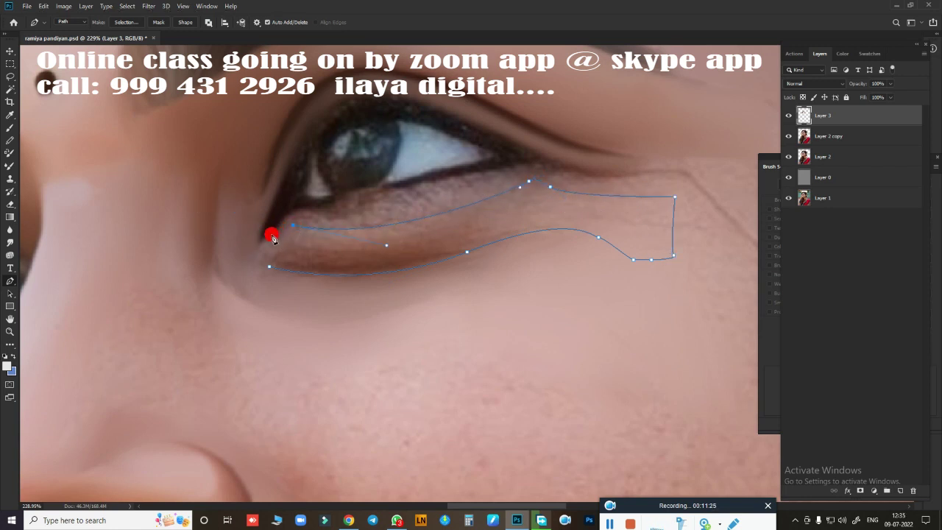
key(ctrl+Return)
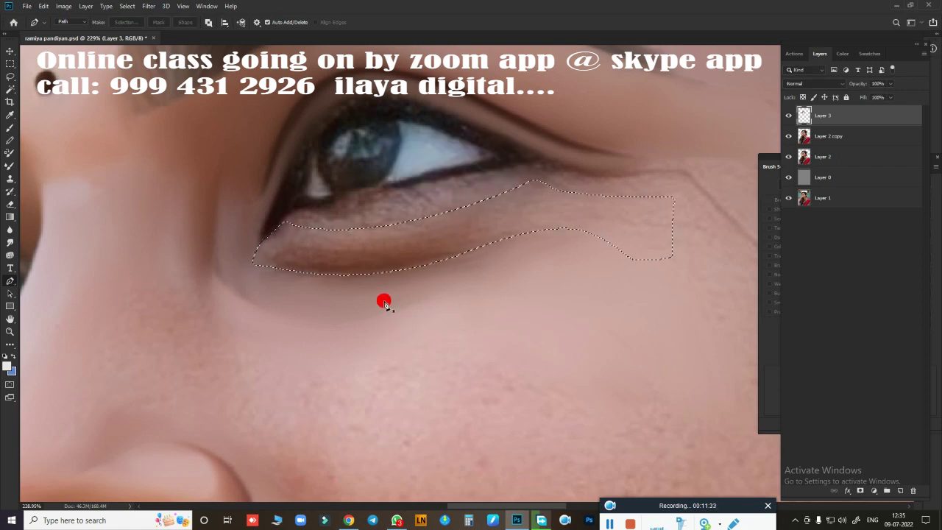
Smudge and wet-blend the under-eye skin inside the selection.
key(r)
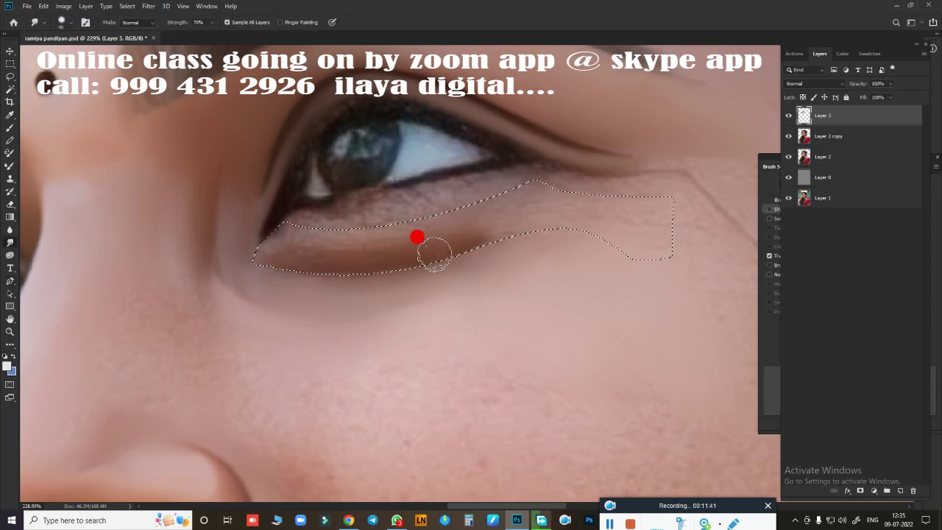
drag(294, 254, 487, 214)
drag(652, 229, 529, 194)
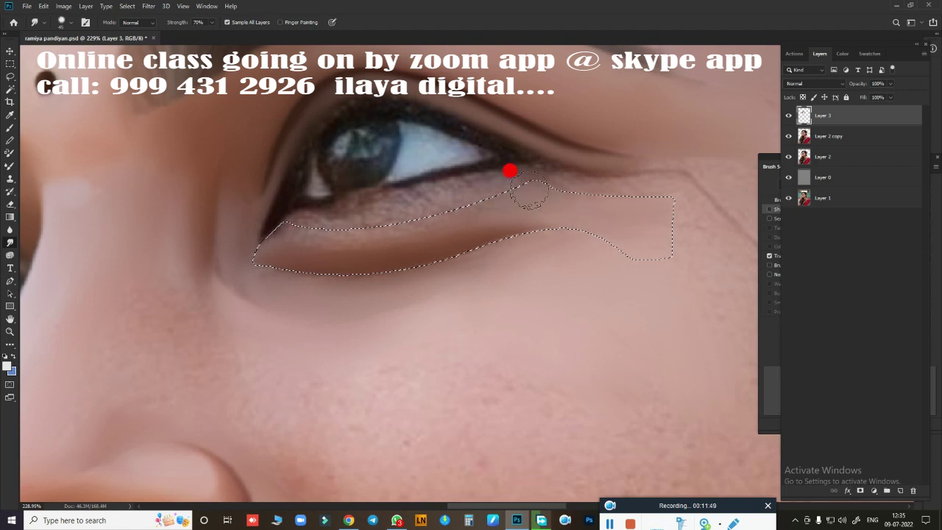
drag(464, 204, 511, 198)
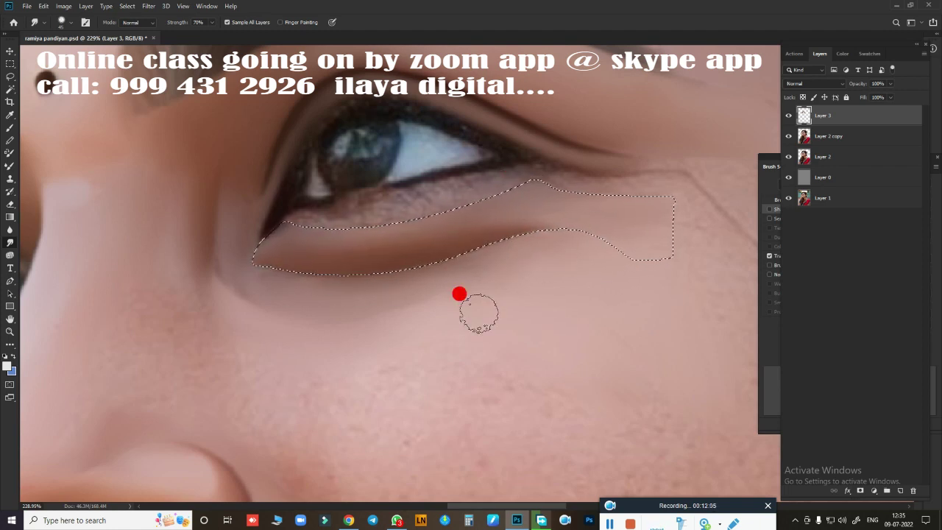
key(b)
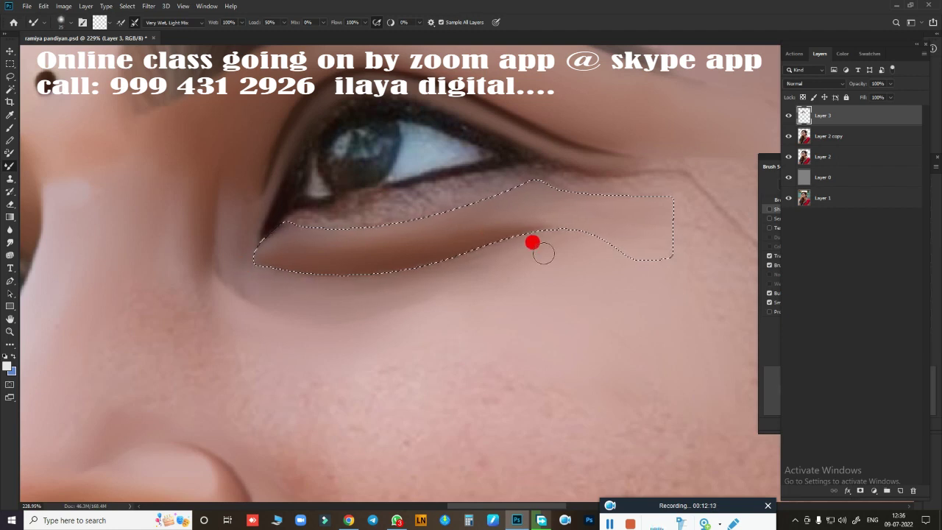
drag(532, 242, 428, 285)
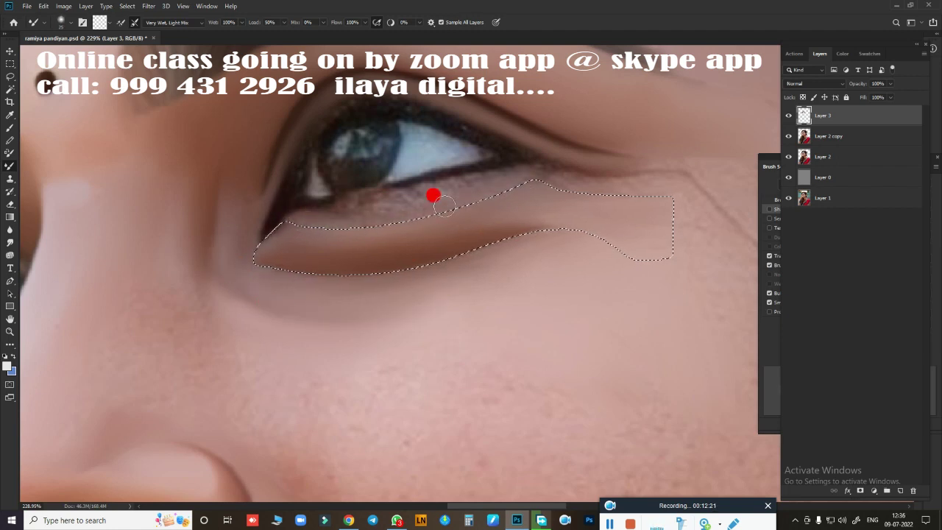
Deselect the finished under-eye area.
scroll(426, 332, down, 5)
scroll(410, 385, up, 5)
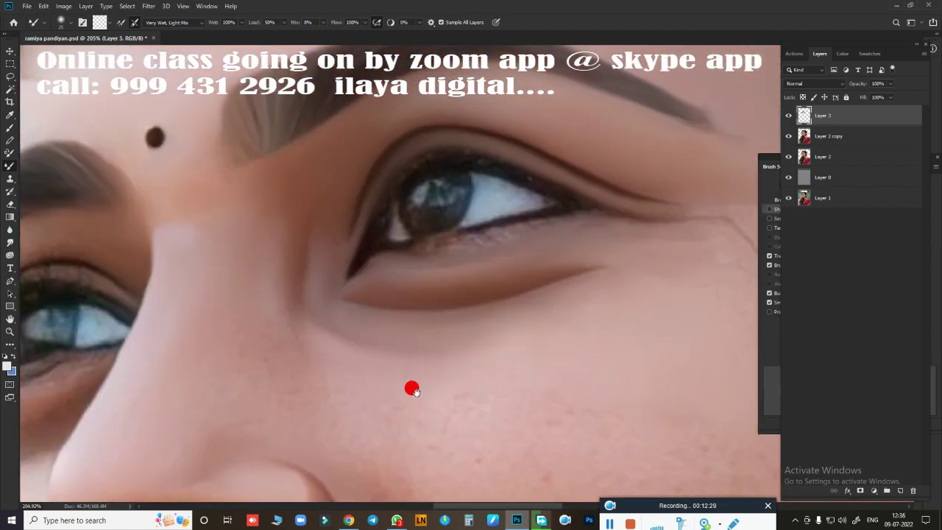
key(ctrl+d)
key(e)
key(r)
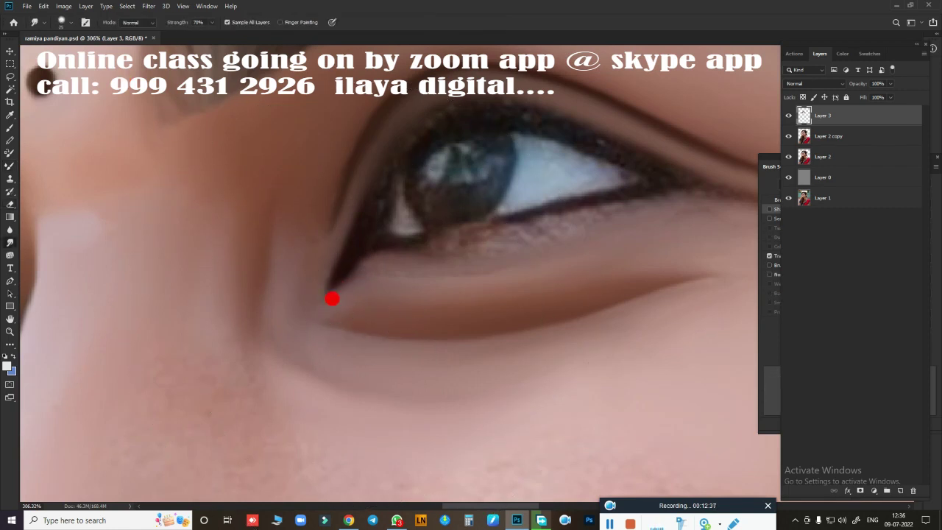
scroll(358, 267, down, 5)
scroll(515, 268, up, 3)
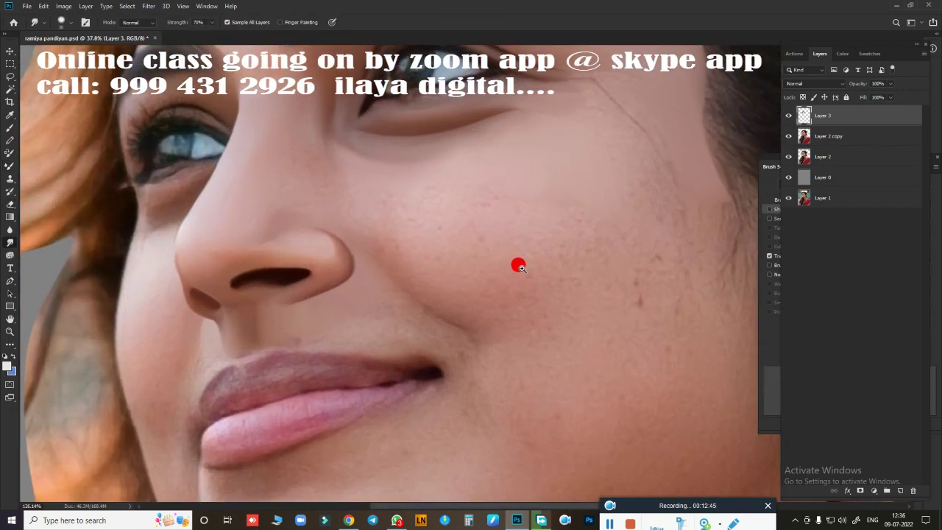
scroll(450, 246, up, 2)
Hide Layer 3 and draw an elliptical selection around the iris.
click(788, 116)
key(m)
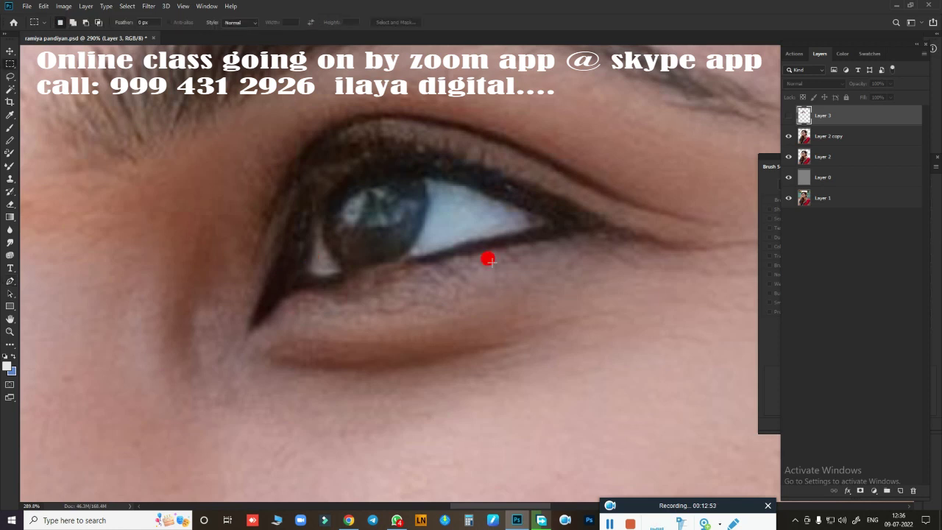
key(shift+m)
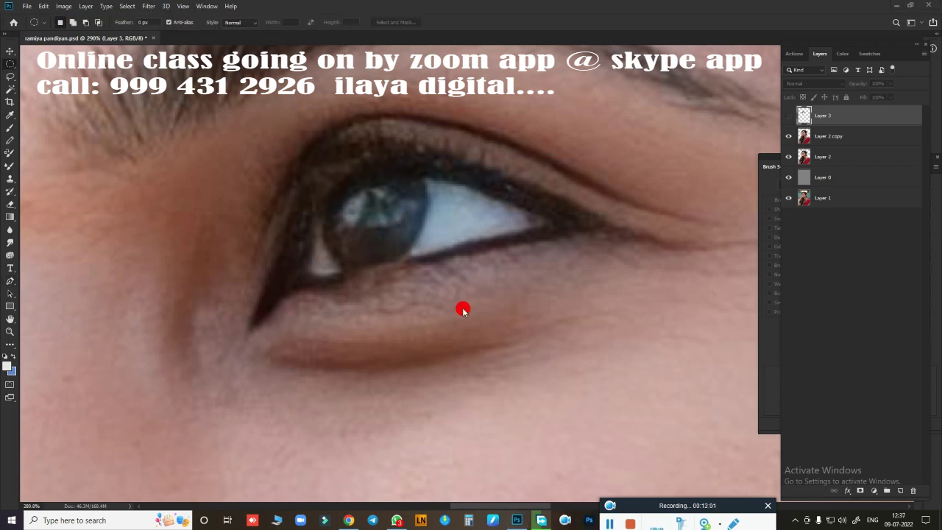
drag(362, 217, 380, 273)
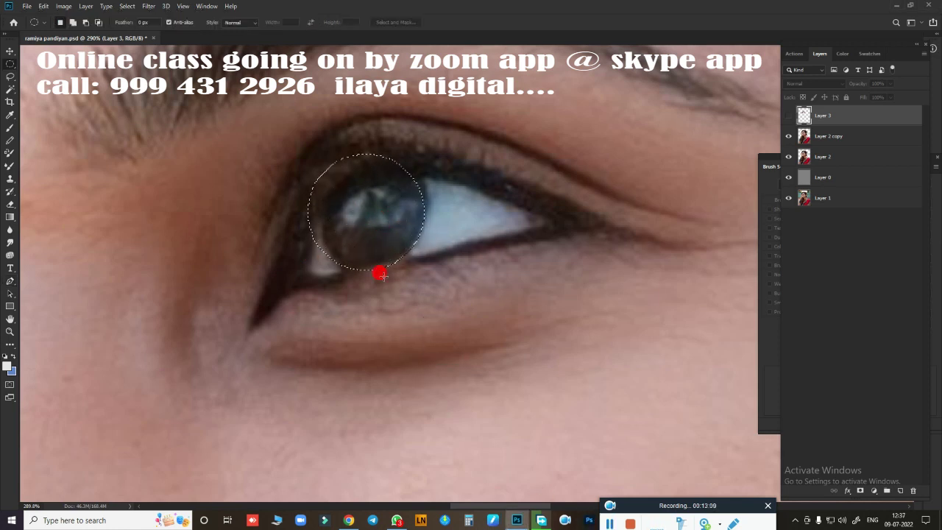
Show Layer 3, smudge the iris darker, then reselect the iris with a circle.
key(r)
click(789, 116)
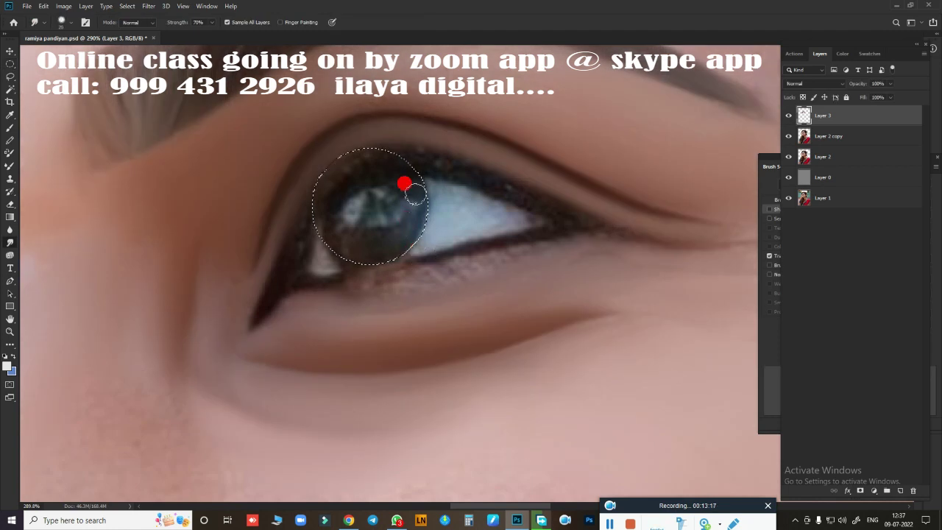
mouse_move(399, 185)
mouse_down()
mouse_move(409, 188)
mouse_move(345, 210)
mouse_move(393, 187)
mouse_move(413, 195)
mouse_move(345, 217)
mouse_move(396, 230)
mouse_move(345, 237)
mouse_move(411, 193)
mouse_move(419, 216)
mouse_up()
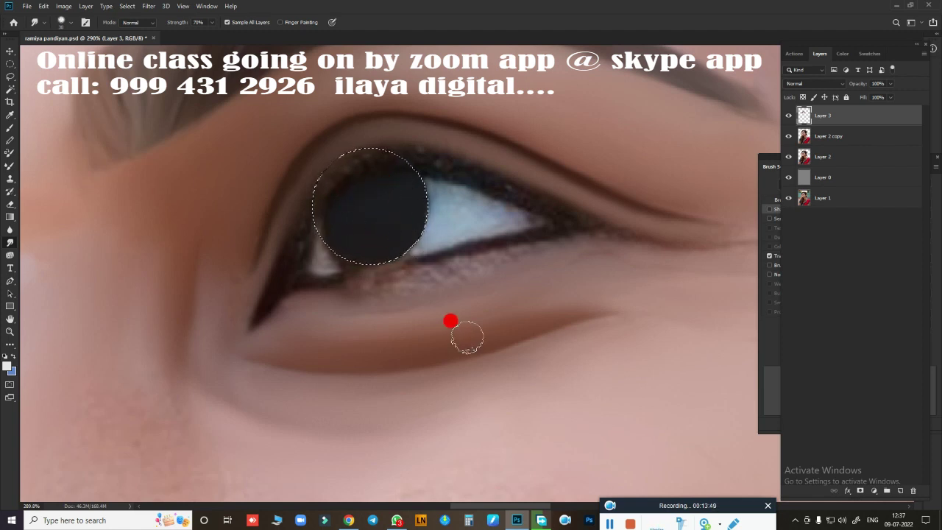
mouse_move(528, 269)
mouse_down()
mouse_move(746, 164)
mouse_move(751, 172)
mouse_move(687, 185)
mouse_move(425, 194)
mouse_up()
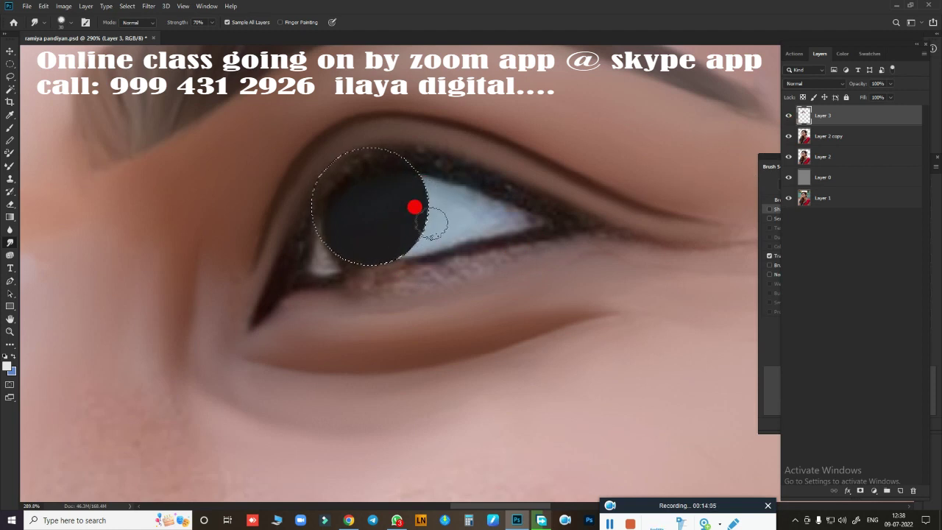
mouse_move(447, 221)
mouse_down()
mouse_move(572, 270)
mouse_move(409, 242)
mouse_up()
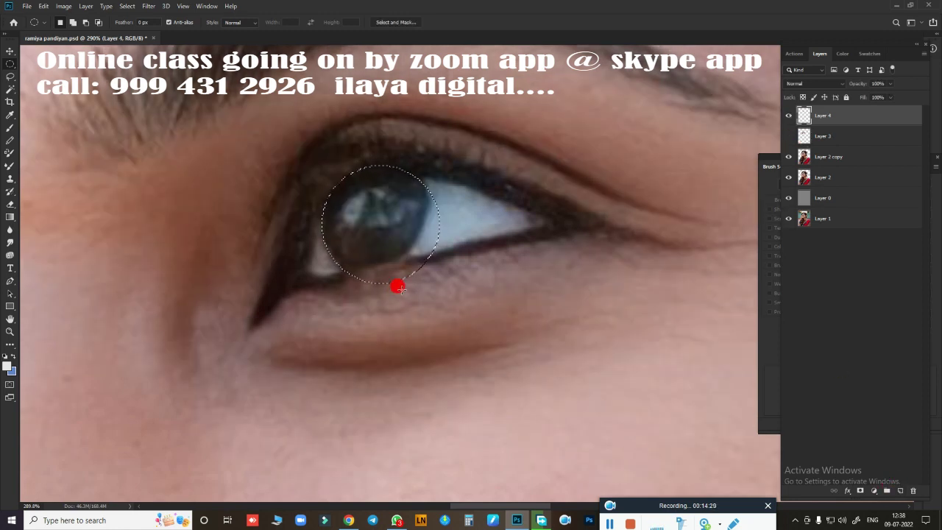
Smudge the iris texture on Layer 4 and turn Layer 3 visibility back on.
mouse_move(345, 242)
mouse_down()
mouse_move(343, 257)
mouse_move(345, 248)
mouse_up()
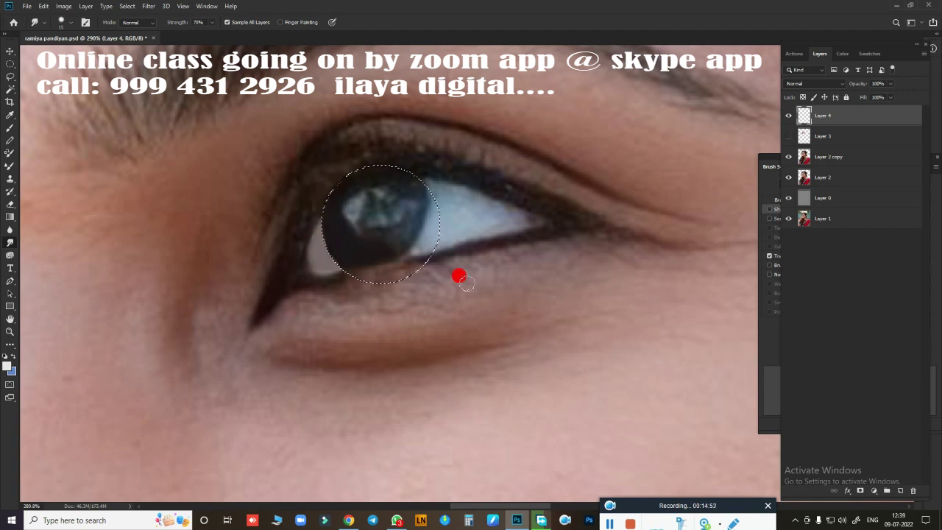
click(789, 137)
ctrl+click(827, 139)
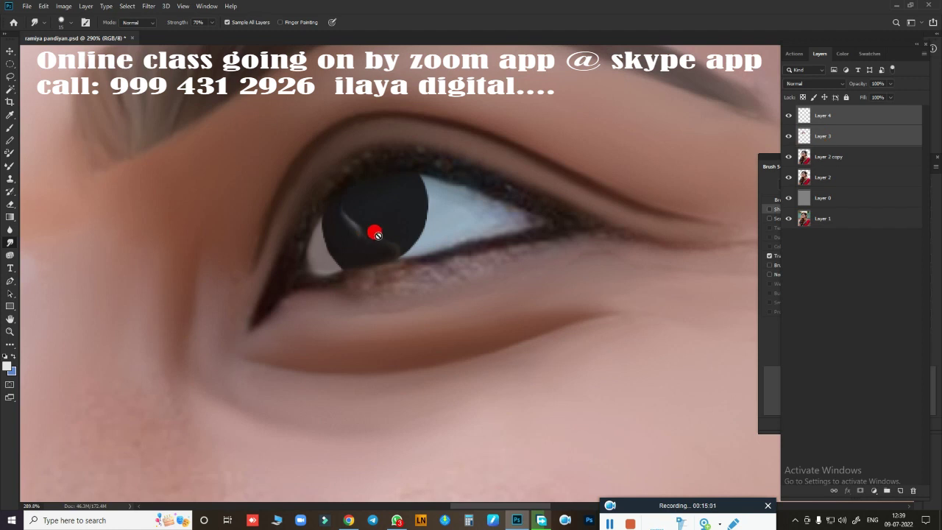
key(alt+])
Delete Layer 3 and its darkened iris.
key(e)
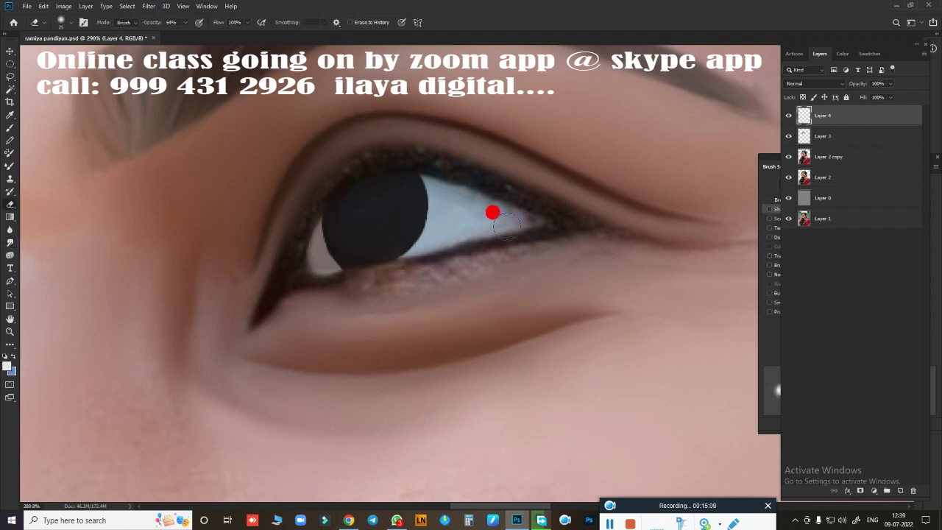
scroll(493, 213, down, 2)
scroll(442, 287, down, 2)
scroll(423, 338, up, 3)
scroll(460, 297, up, 2)
key(Delete)
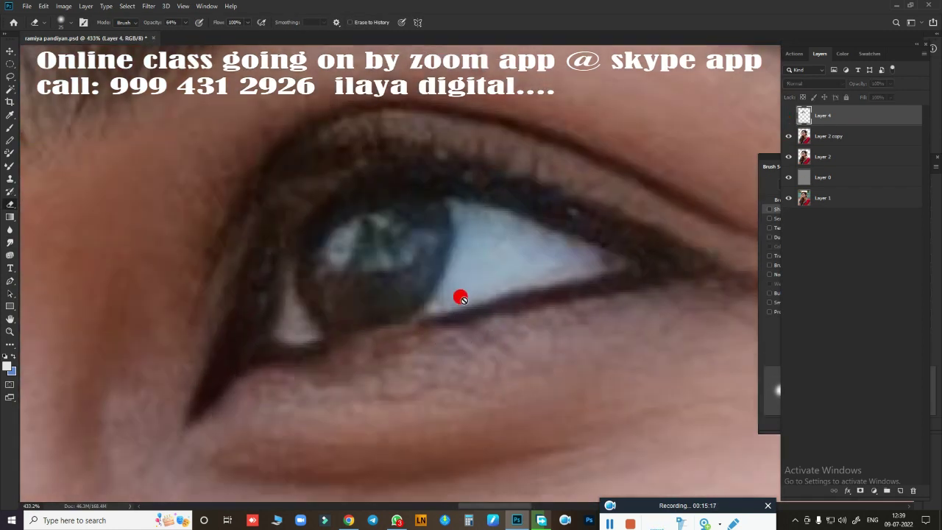
Trace a closed Pen path around the eyelids and the eyeliner's outer tail.
key(p)
scroll(368, 324, down, 2)
click(288, 363)
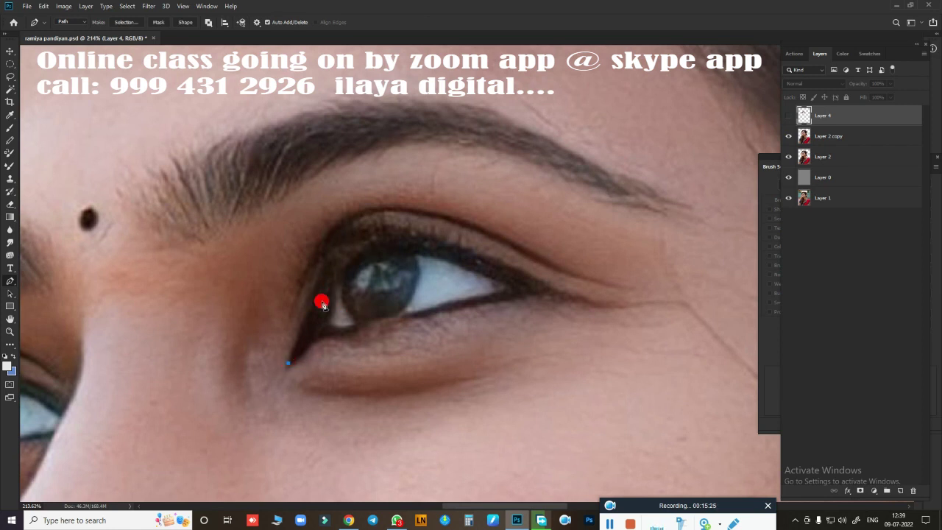
click(315, 300)
click(323, 278)
drag(444, 243, 531, 268)
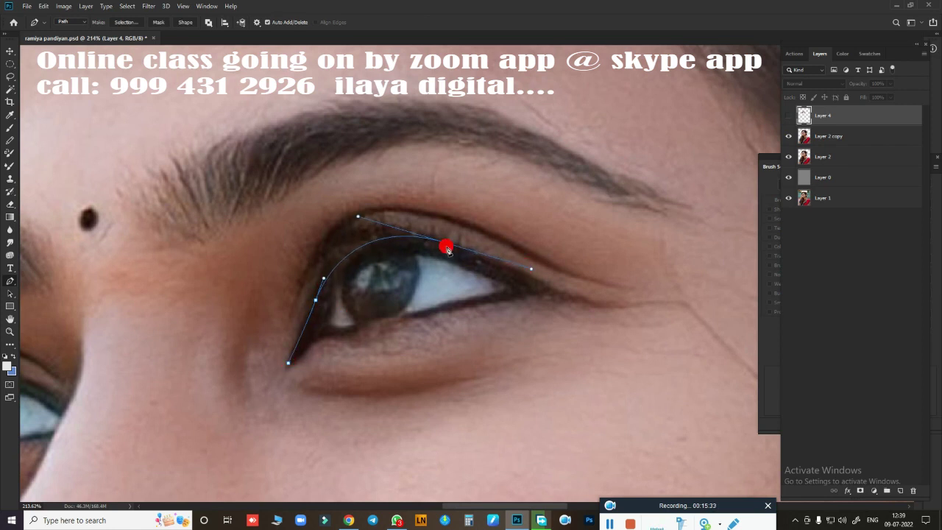
drag(592, 309, 630, 302)
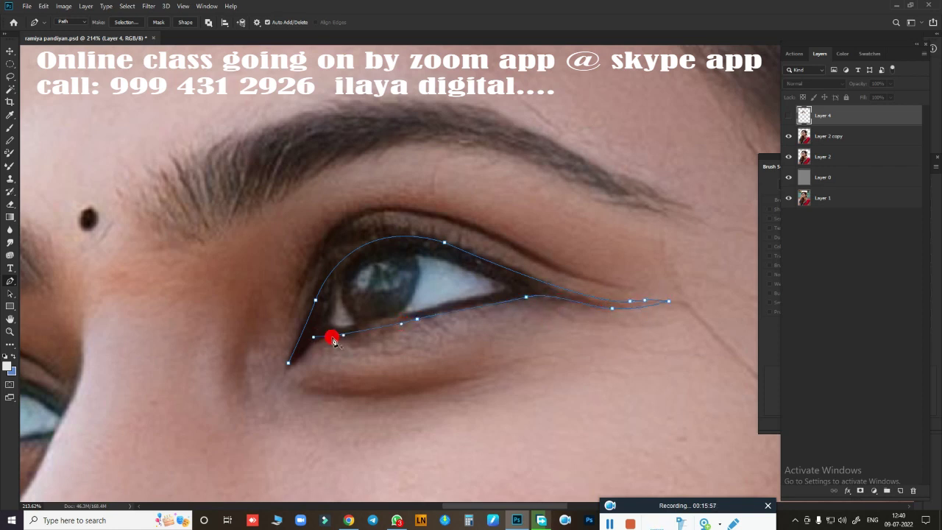
click(289, 362)
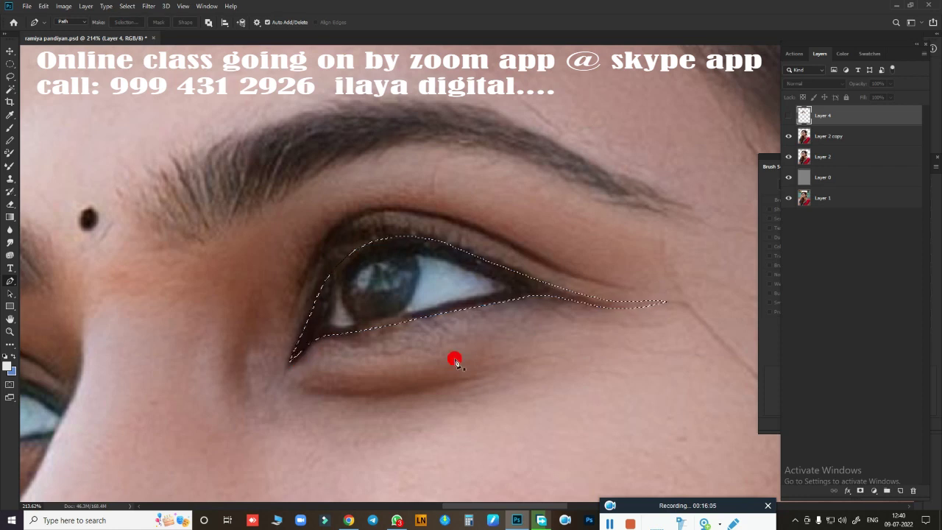
Convert the eye outline into a feathered selection.
key(ctrl+Return)
scroll(389, 319, up, 2)
key(shift+F6)
key(Return)
key(b)
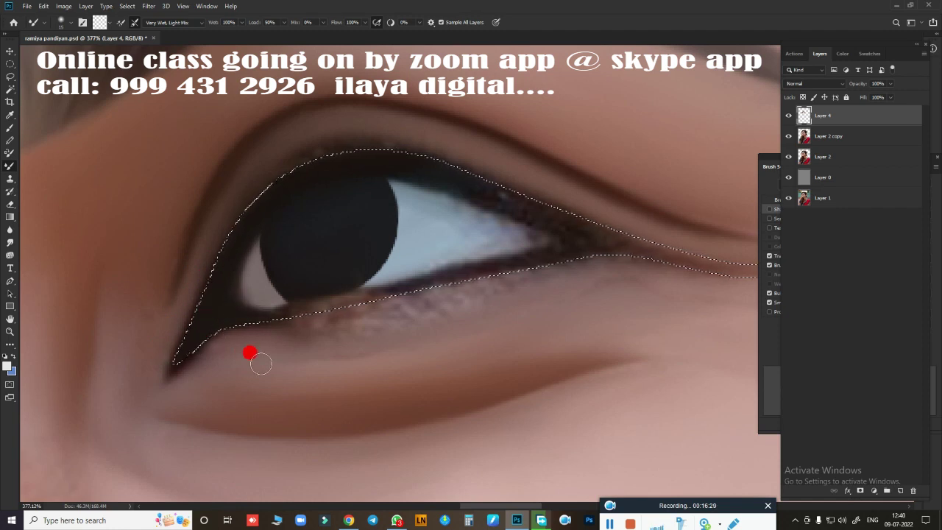
Wet-blend paint along the lower pupil edge, inner corner and lower lid.
drag(265, 308, 428, 179)
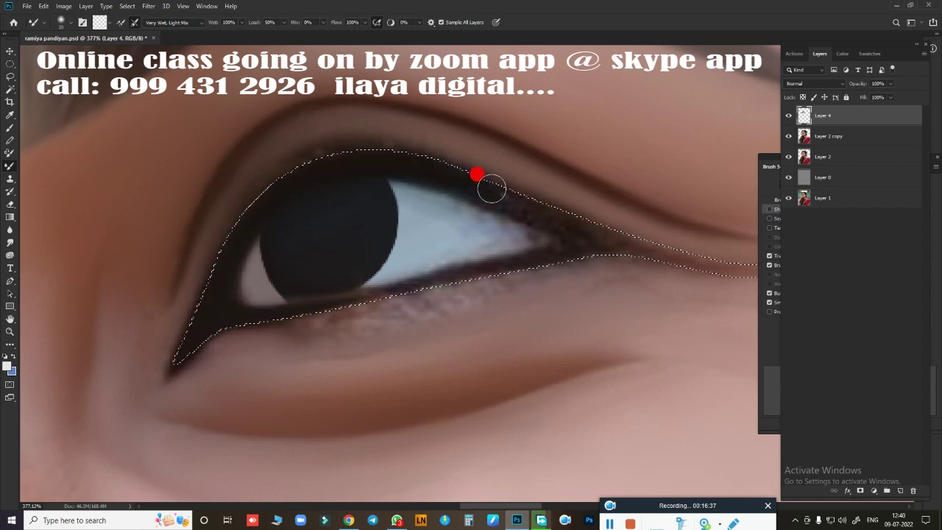
drag(585, 253, 415, 295)
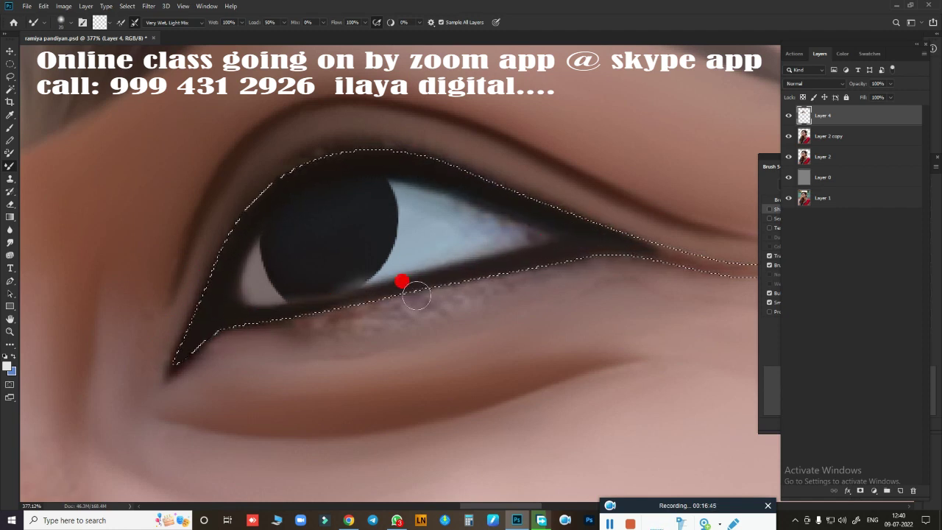
key(r)
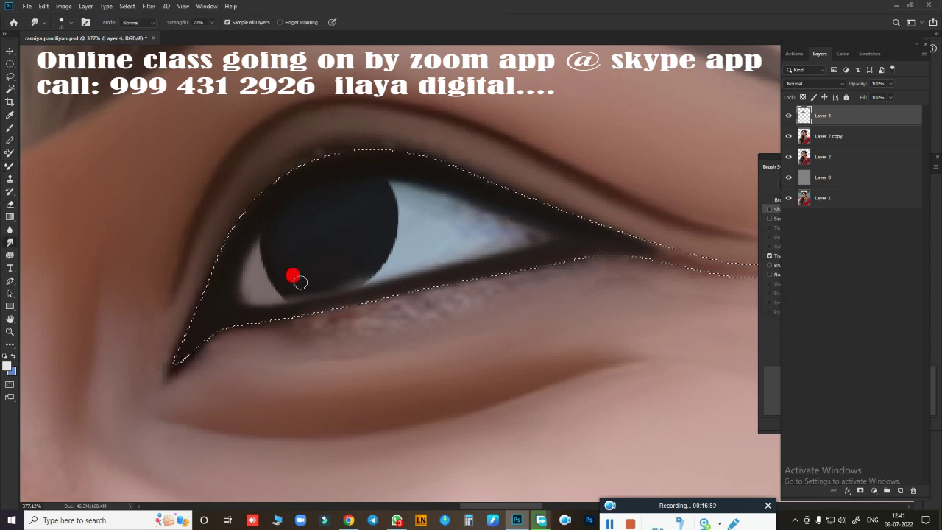
key(bracketleft)
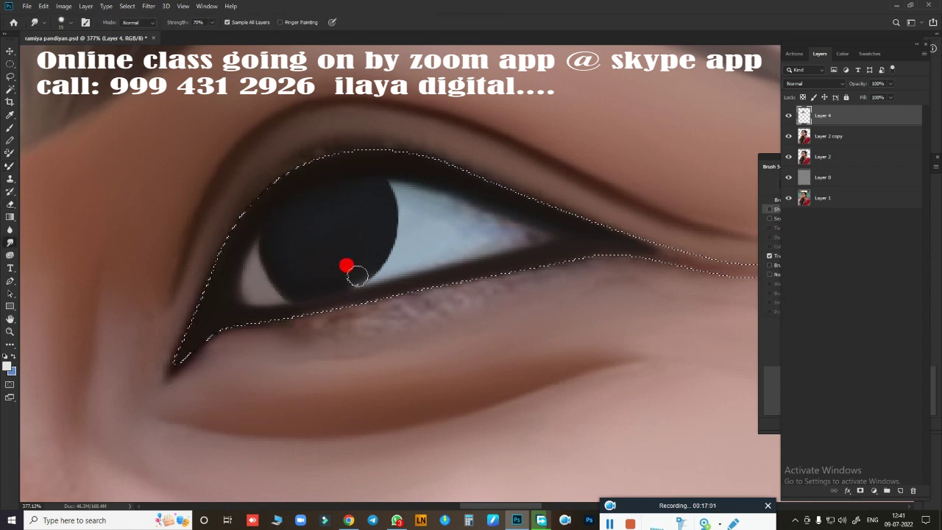
key(bracketright)
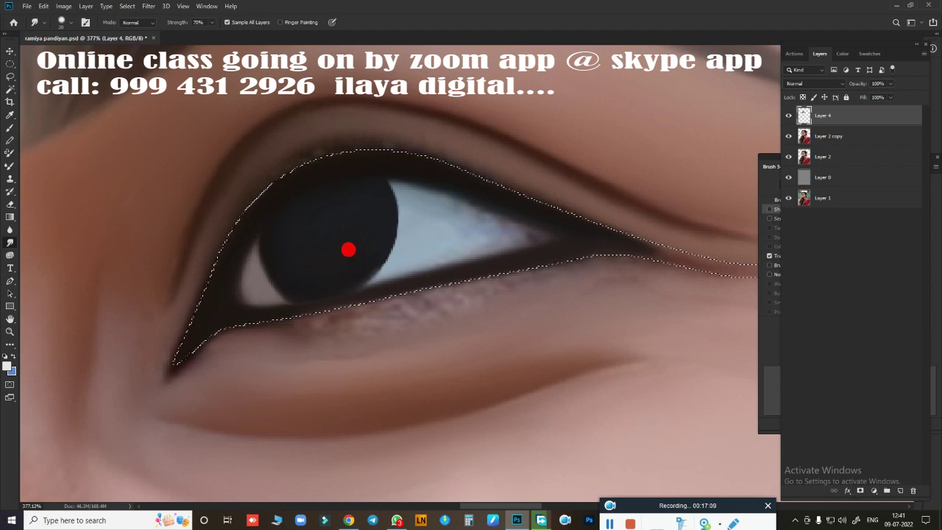
scroll(500, 272, right, 5)
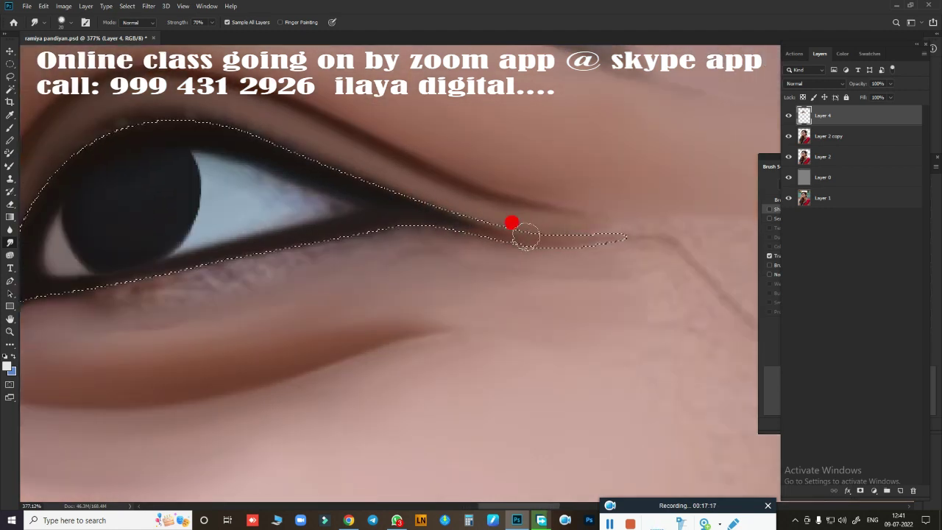
scroll(617, 268, left, 5)
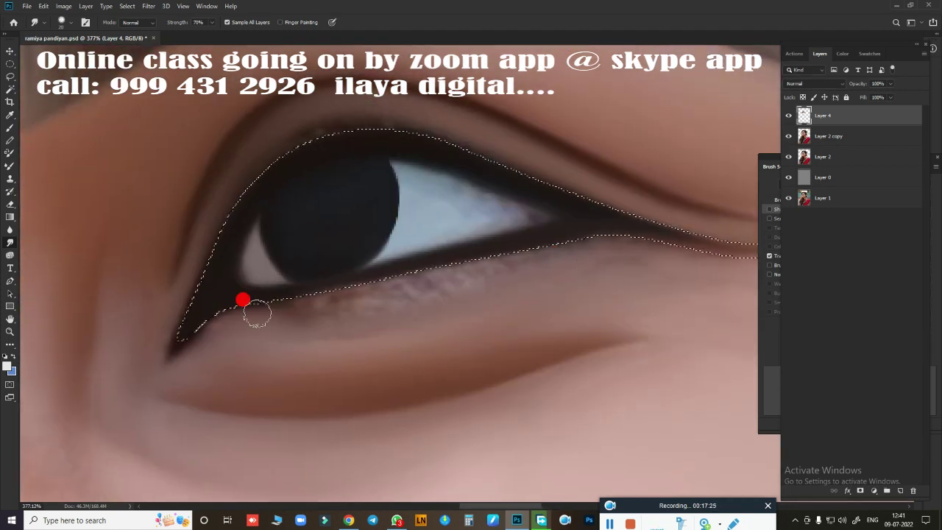
key(b)
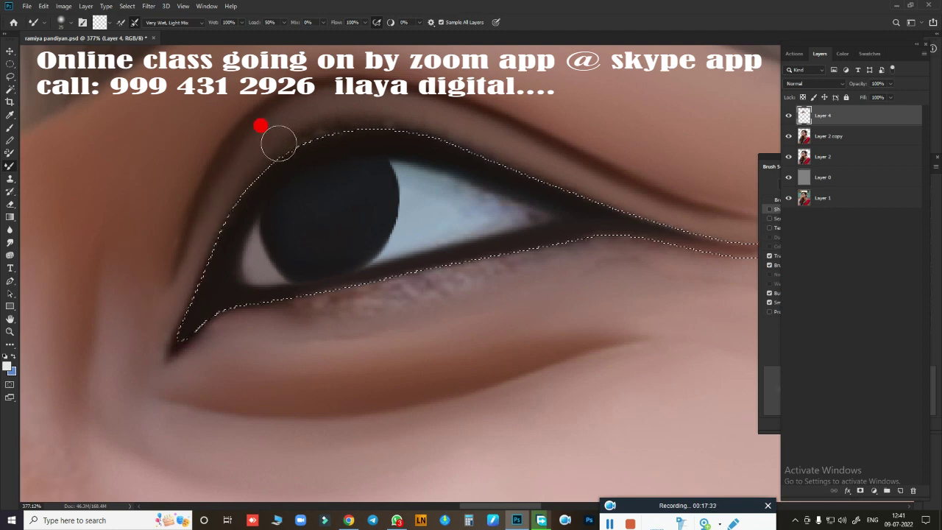
Blend the upper and lower eyelid edges and the lid's lower-left corner smooth.
mouse_move(271, 116)
mouse_down()
mouse_move(400, 139)
mouse_move(400, 98)
mouse_move(198, 255)
mouse_move(512, 177)
mouse_move(582, 172)
mouse_up()
scroll(583, 172, right, 5)
mouse_move(347, 185)
mouse_down()
mouse_move(482, 234)
mouse_move(204, 148)
mouse_move(475, 267)
mouse_move(627, 221)
mouse_up()
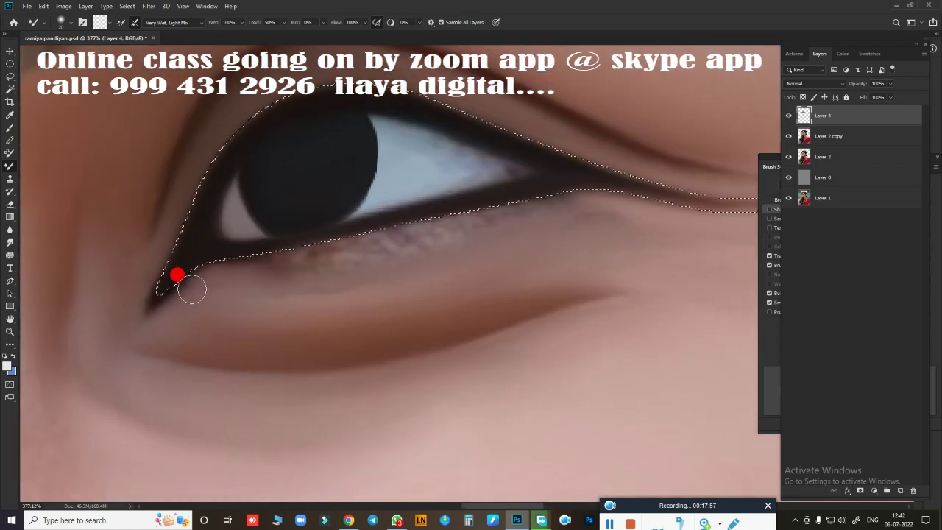
mouse_move(179, 273)
mouse_down()
mouse_move(122, 316)
mouse_move(270, 246)
mouse_move(555, 185)
mouse_move(358, 218)
mouse_move(428, 258)
mouse_move(606, 209)
mouse_move(313, 252)
mouse_move(606, 243)
mouse_move(179, 261)
mouse_move(179, 177)
mouse_move(537, 309)
mouse_up()
key(r)
Give the eyelid a final smudge, then select the eye white and iris with a 2-pixel feather.
key(ctrl+d)
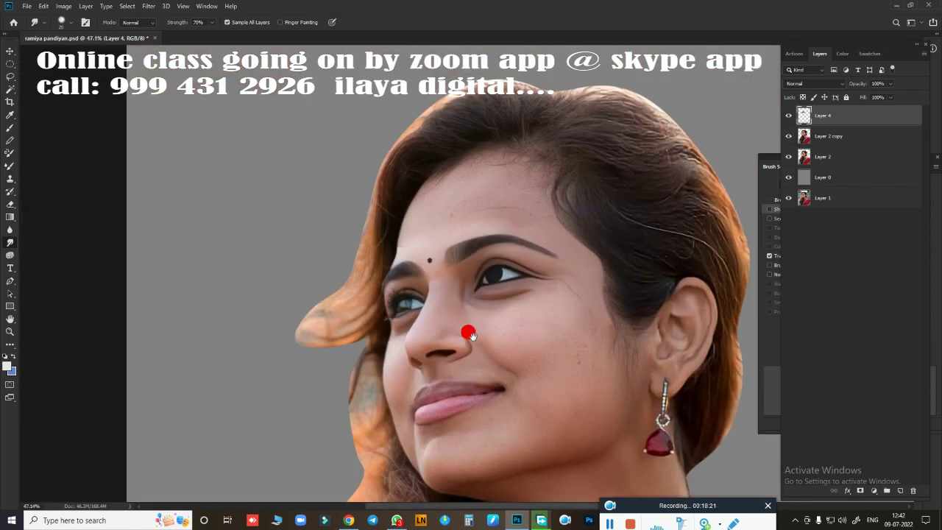
drag(466, 332, 339, 353)
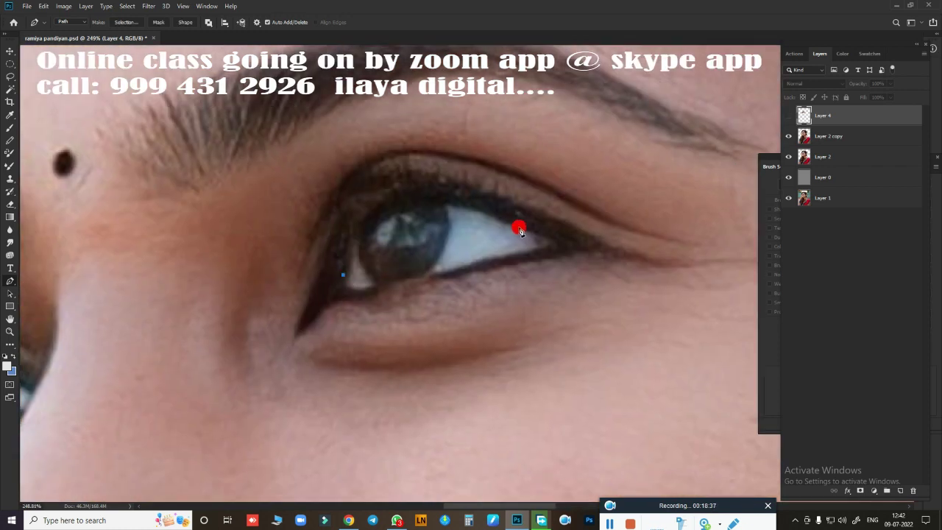
drag(520, 228, 687, 304)
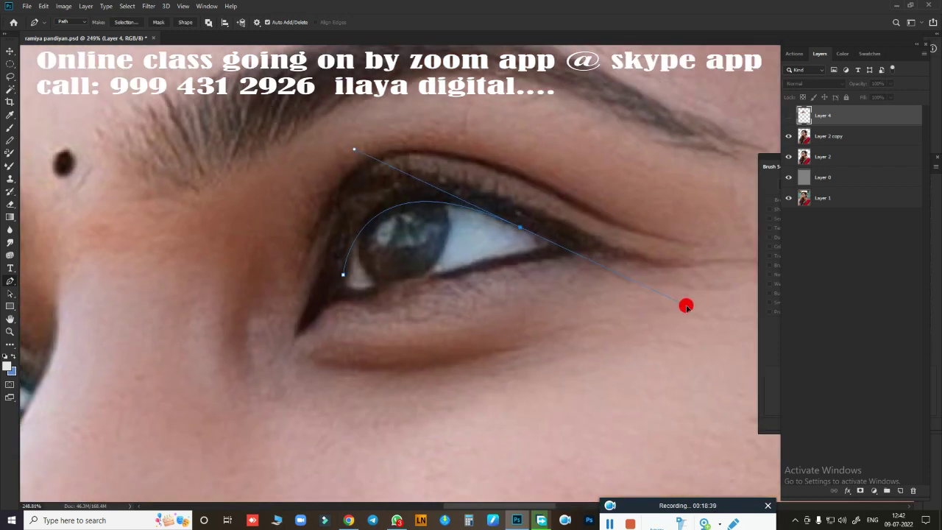
click(552, 240)
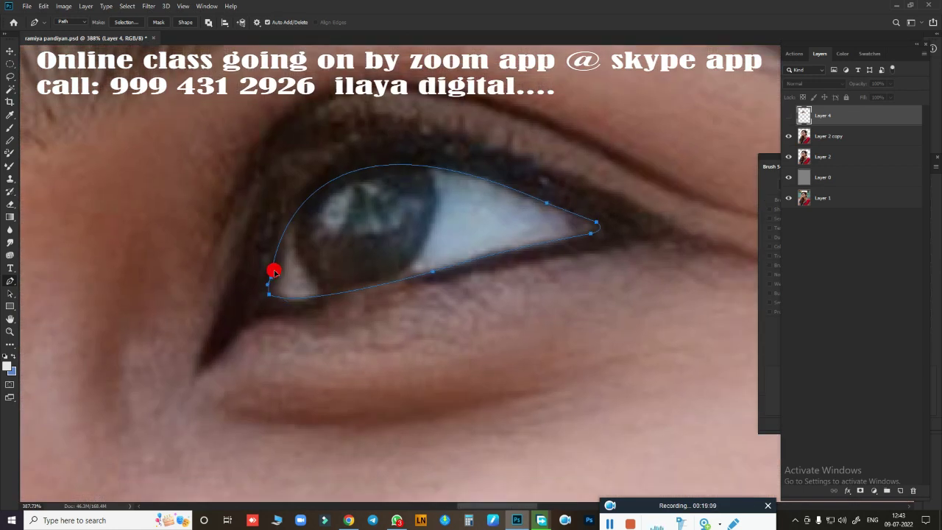
click(273, 272)
key(ctrl+Return)
key(shift+F6)
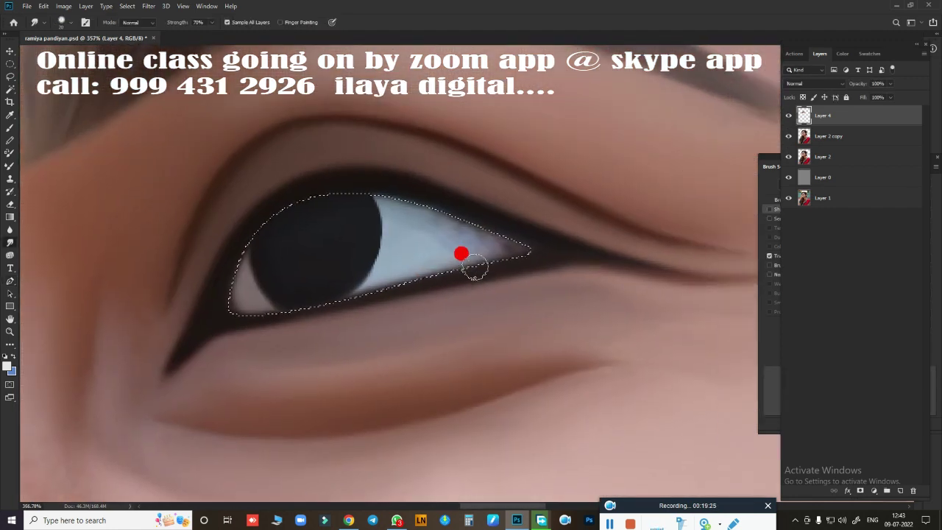
Smudge the eye white smooth from the iris toward the inner corner, then take the Mixer Brush.
mouse_move(380, 193)
mouse_down()
mouse_move(460, 212)
mouse_move(492, 245)
mouse_up()
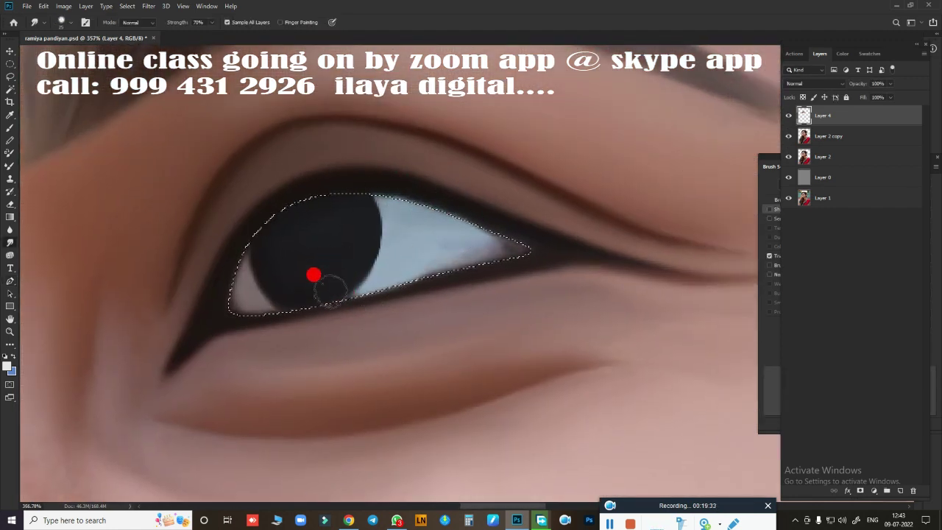
drag(331, 293, 237, 284)
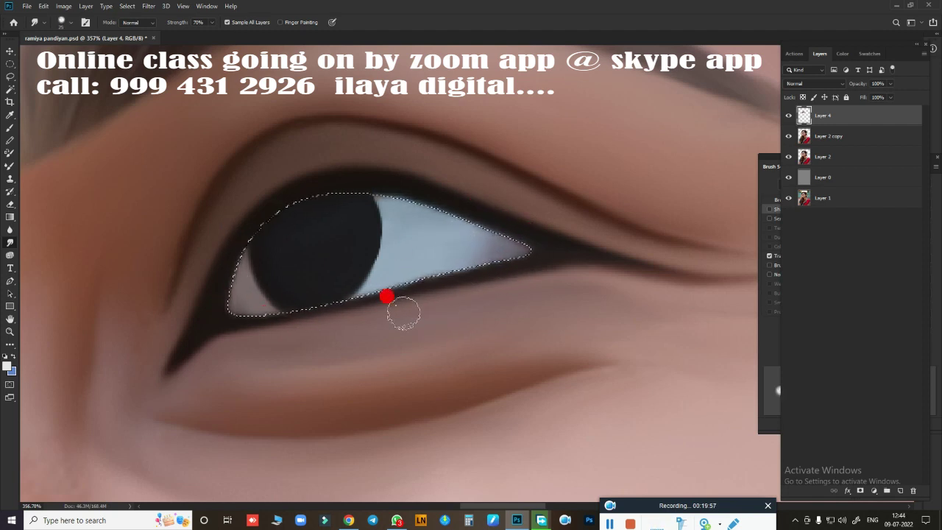
key(b)
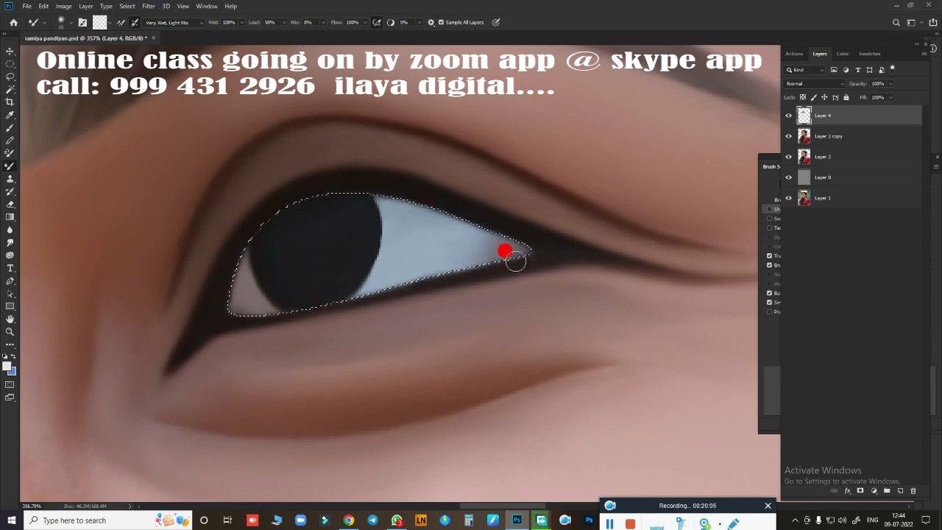
scroll(447, 303, down, 10)
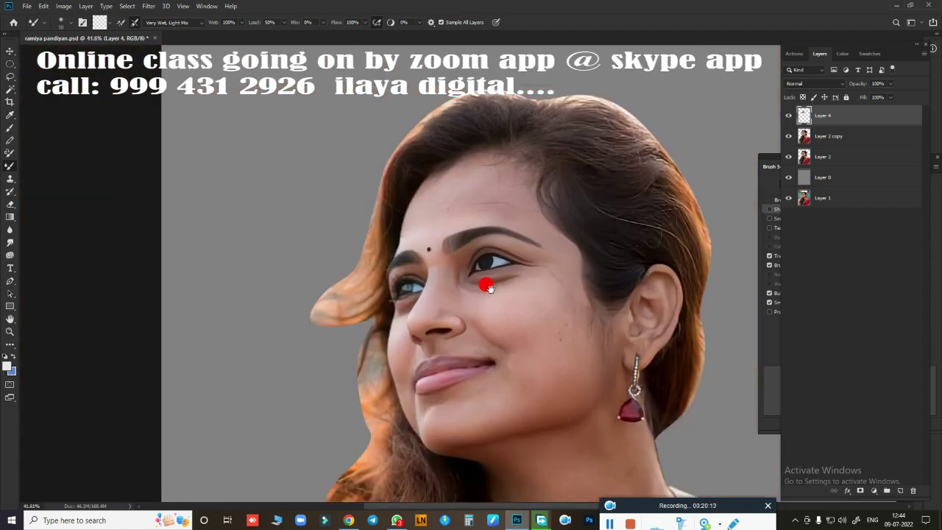
scroll(488, 280, up, 5)
key(ctrl+s)
Trace a Pen outline from beside the nose, down the cheek fold, below the mouth corner and along the upper lip.
scroll(372, 311, up, 2)
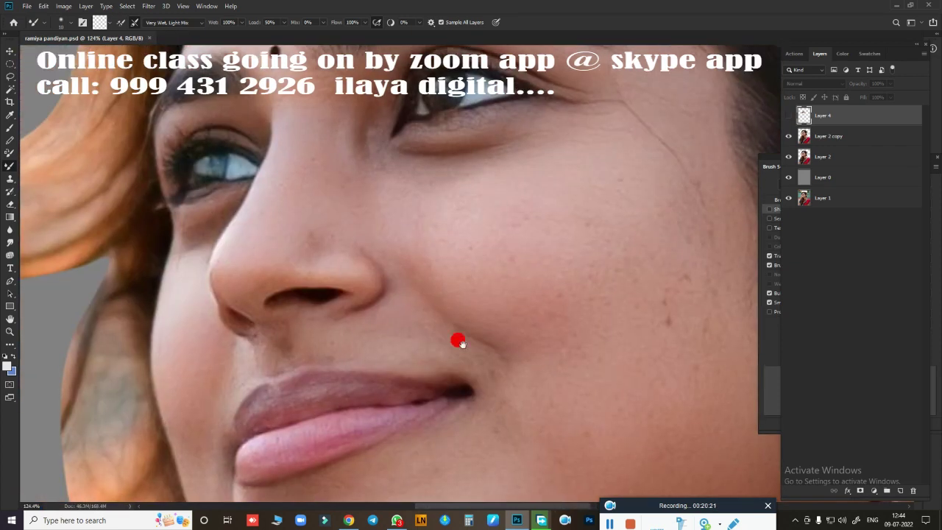
scroll(456, 336, up, 2)
key(p)
click(284, 155)
drag(439, 302, 513, 327)
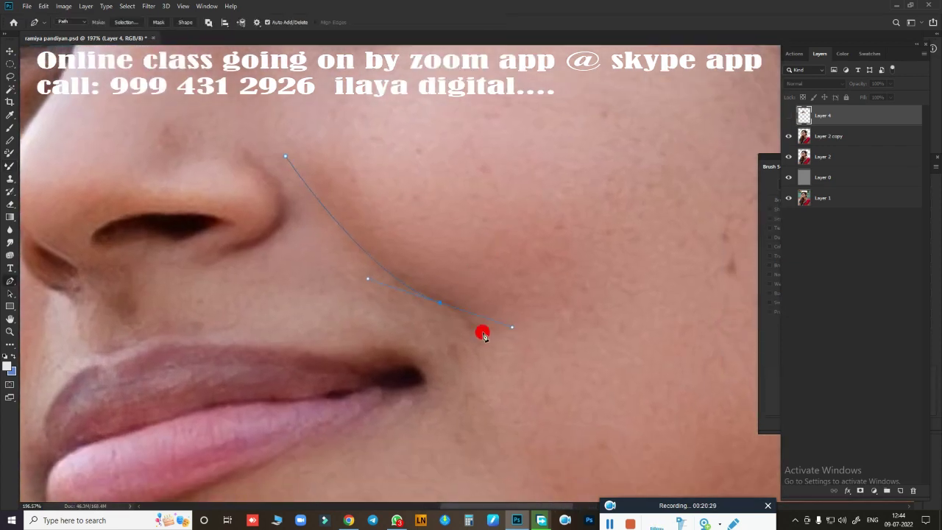
scroll(481, 431, down, 5)
scroll(530, 420, up, 5)
click(489, 451)
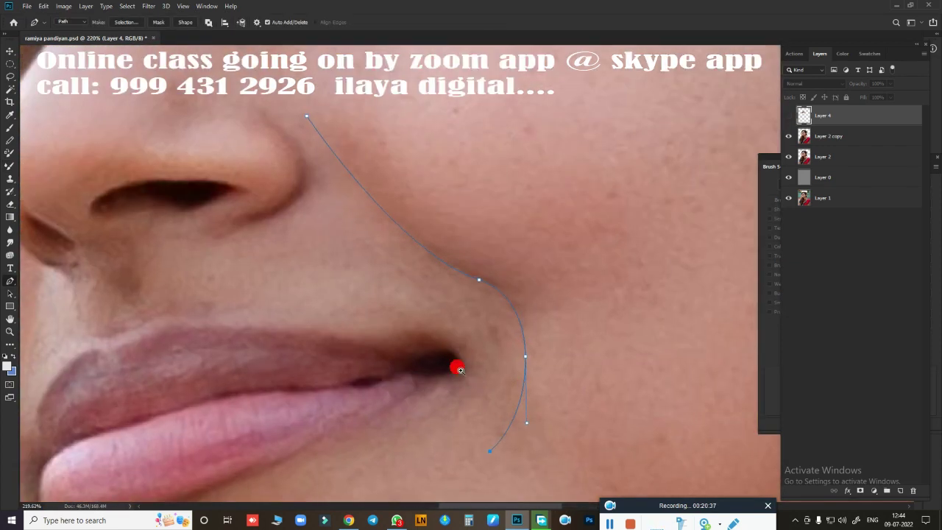
scroll(336, 337, down, 5)
scroll(497, 283, up, 4)
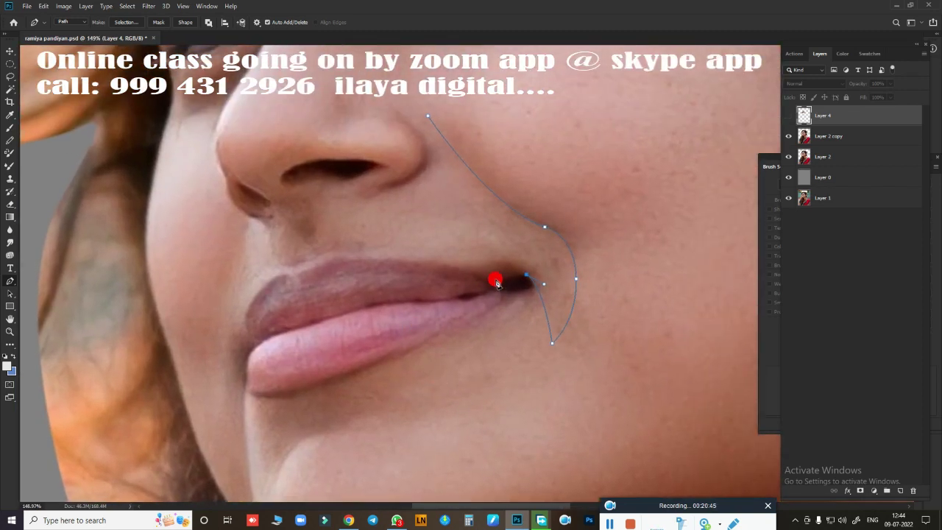
drag(315, 261, 292, 279)
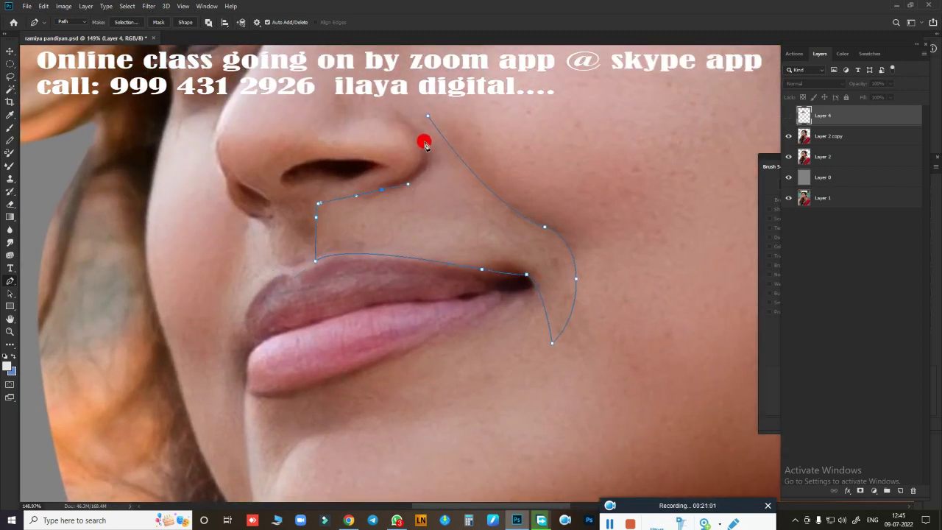
scroll(432, 150, up, 3)
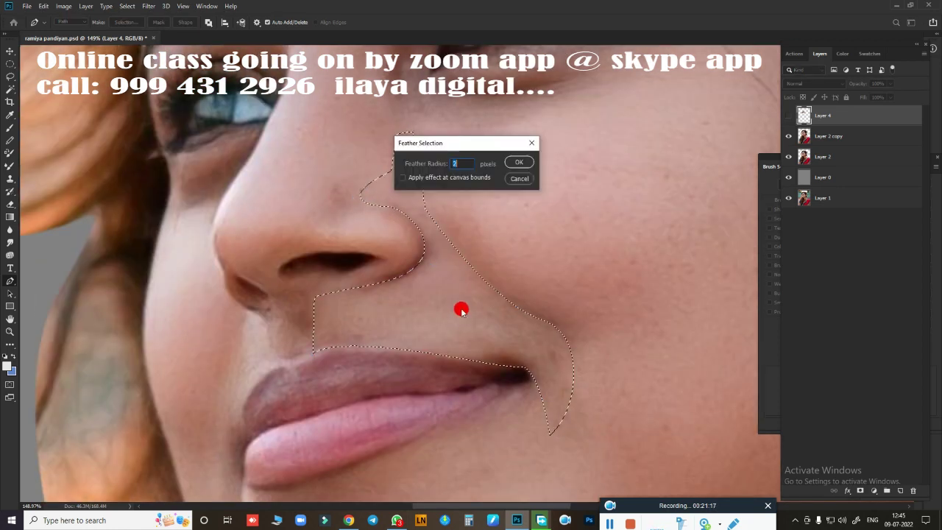
Load the cheek outline as a selection with a 2-pixel feather.
key(Return)
scroll(480, 307, up, 5)
scroll(500, 358, down, 3)
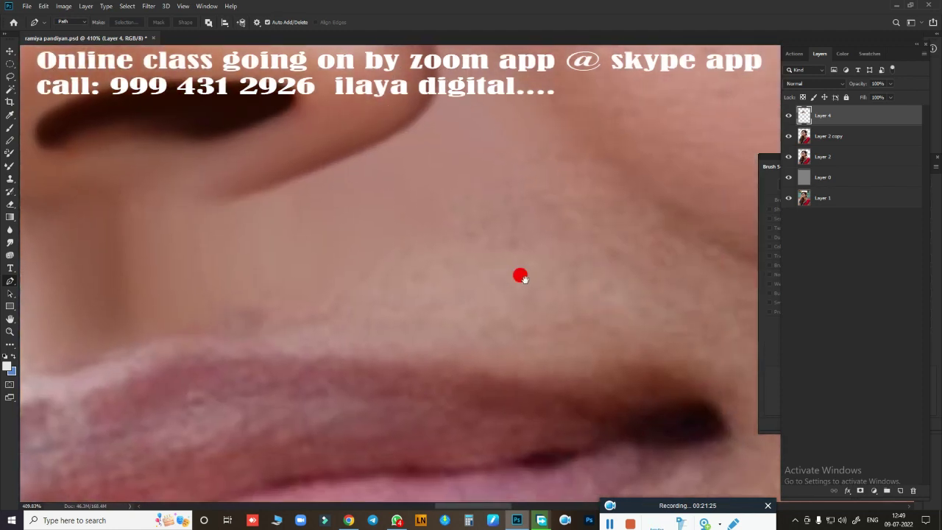
key(r)
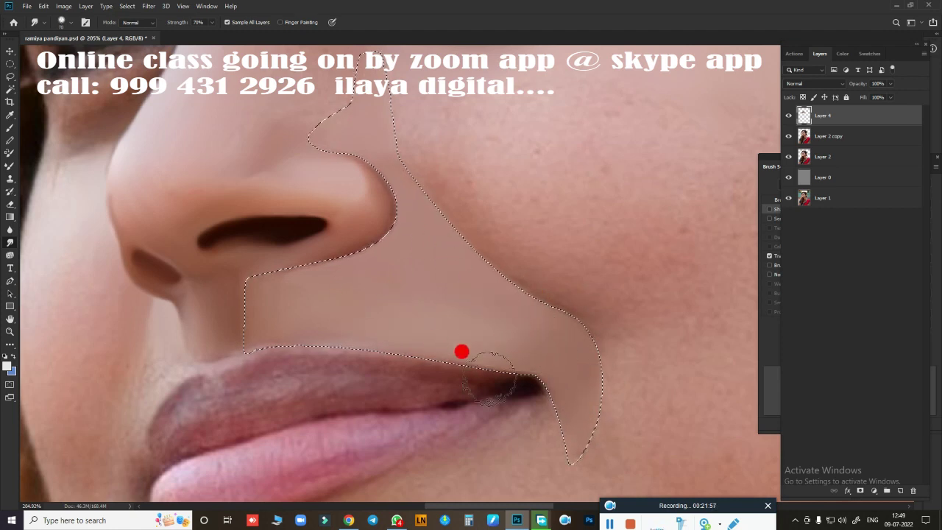
key(shift+F6)
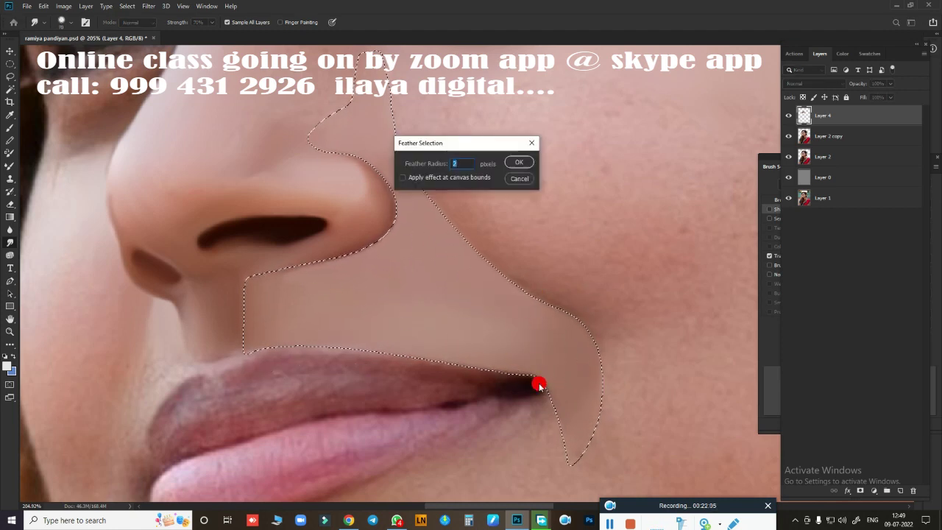
key(Return)
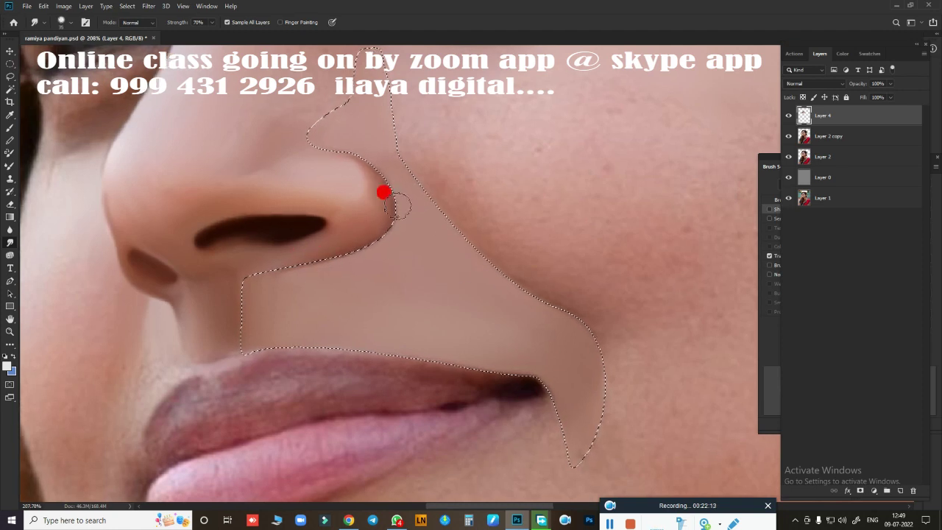
Smudge the skin right of the nose, along the fold and the upper lip, then deselect.
mouse_move(440, 183)
mouse_down()
mouse_move(395, 134)
mouse_move(474, 253)
mouse_up()
mouse_move(429, 188)
mouse_down()
mouse_move(636, 420)
mouse_move(579, 309)
mouse_move(629, 298)
mouse_move(631, 362)
mouse_move(488, 209)
mouse_move(595, 293)
mouse_move(414, 103)
mouse_move(631, 316)
mouse_up()
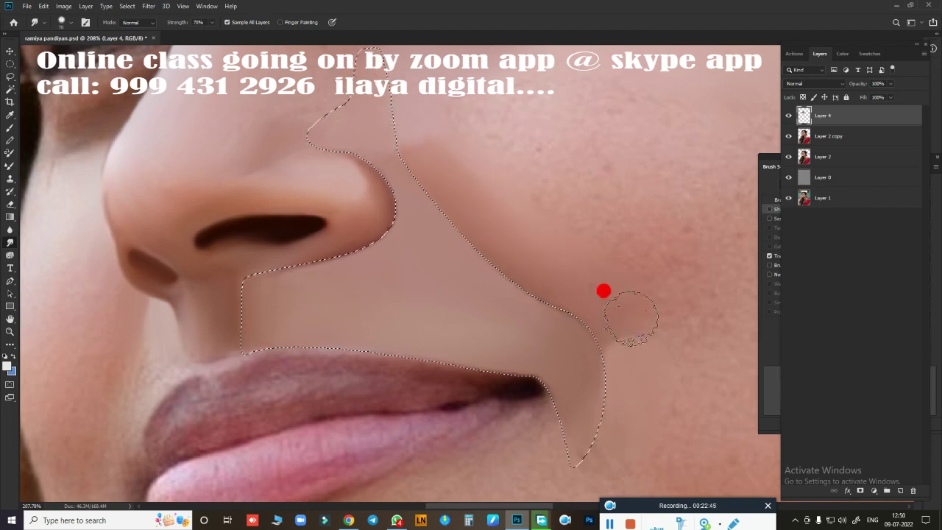
scroll(631, 316, down, 3)
mouse_move(498, 294)
mouse_down()
mouse_move(282, 213)
mouse_move(347, 174)
mouse_move(526, 196)
mouse_move(270, 209)
mouse_move(343, 204)
mouse_move(576, 229)
mouse_move(257, 245)
mouse_move(331, 233)
mouse_up()
drag(253, 236, 331, 232)
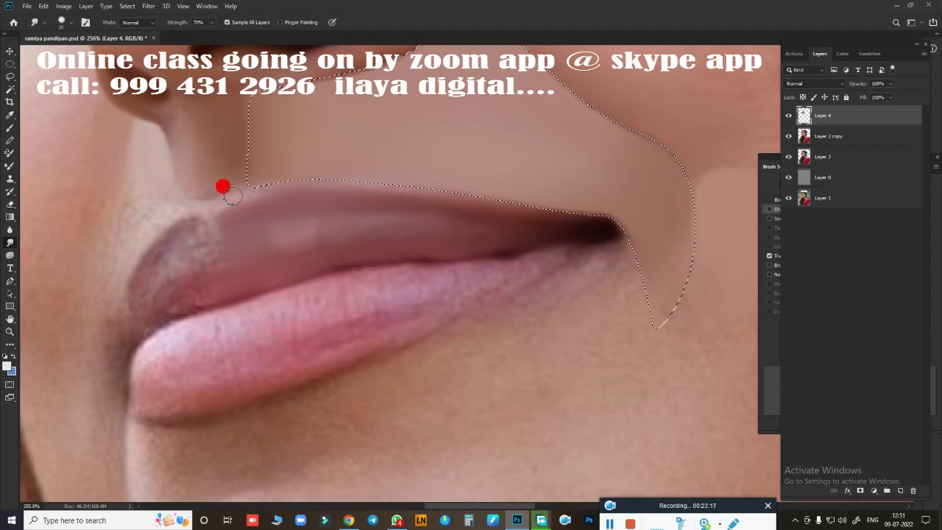
key(b)
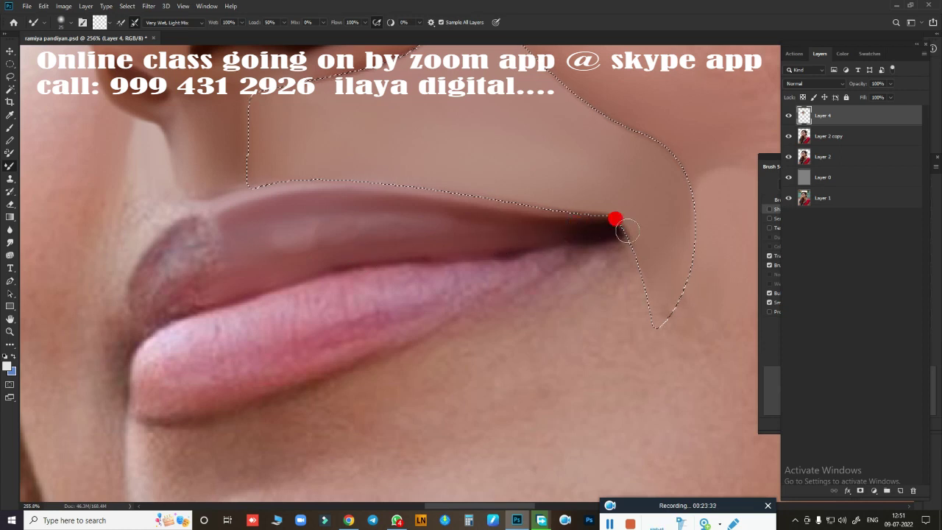
scroll(478, 385, up, 3)
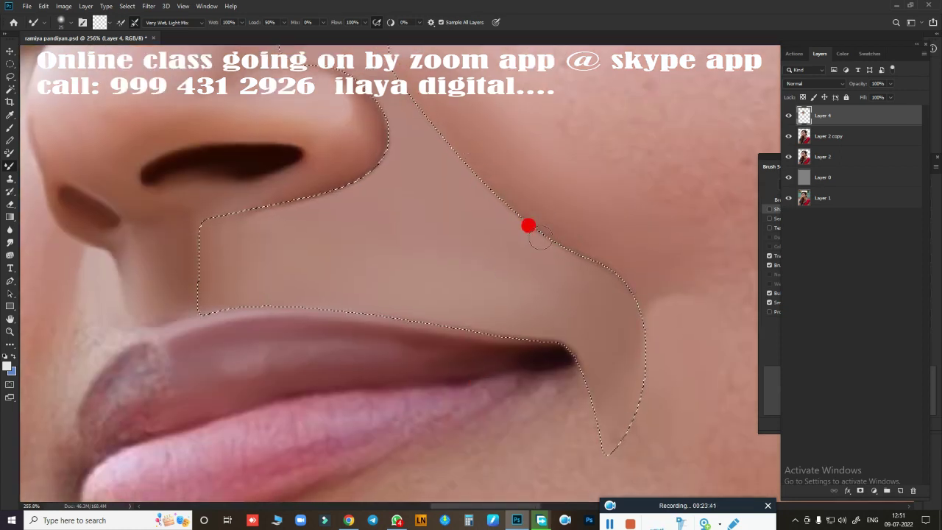
key(ctrl+d)
scroll(545, 339, down, 3)
scroll(442, 316, up, 2)
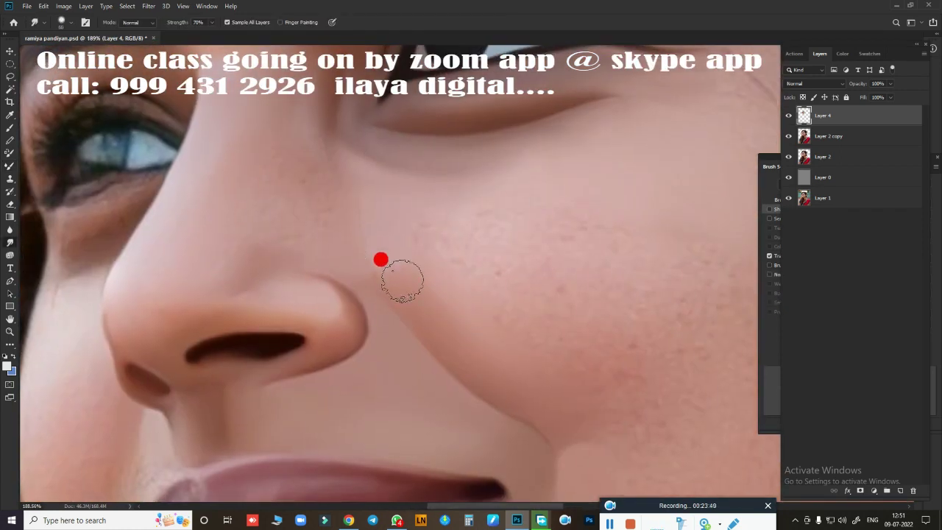
Smooth the shadow and skin along the side of the nose.
drag(399, 277, 383, 265)
scroll(531, 335, up, 1)
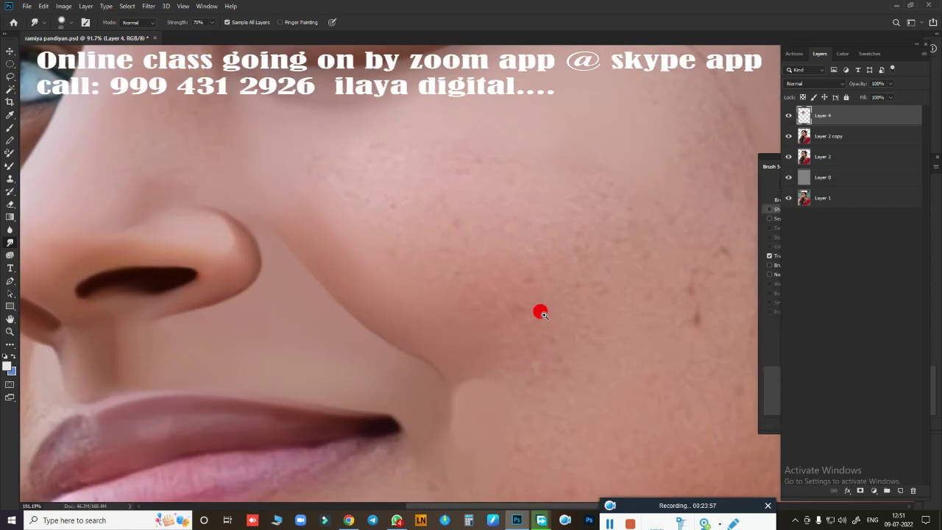
scroll(451, 439, down, 2)
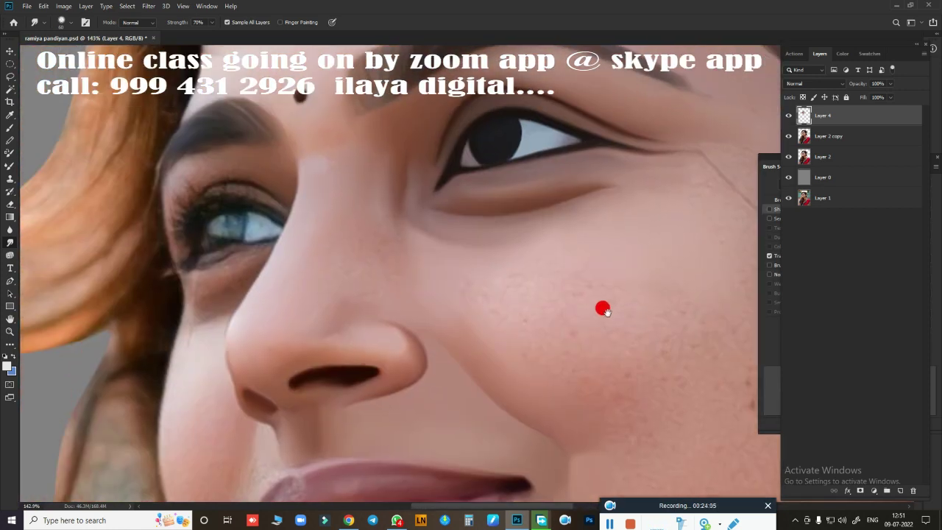
drag(359, 269, 419, 260)
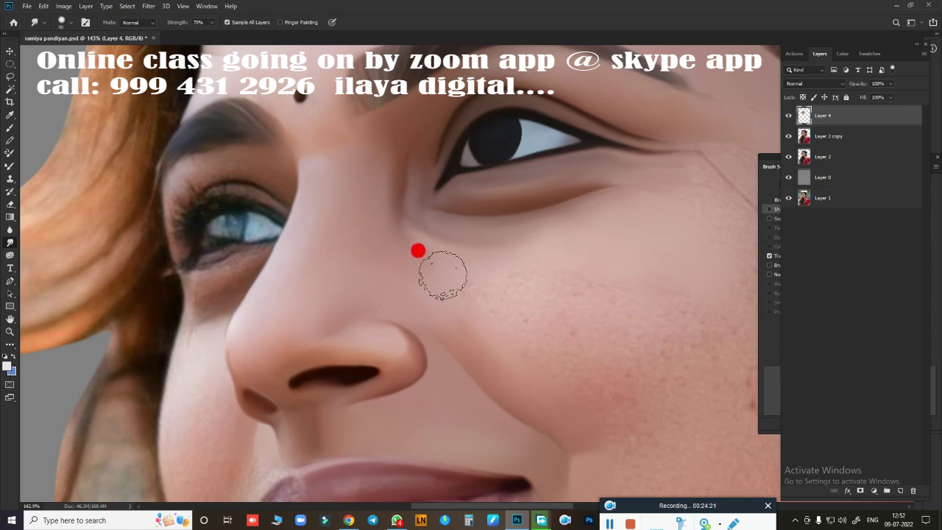
scroll(522, 288, down, 3)
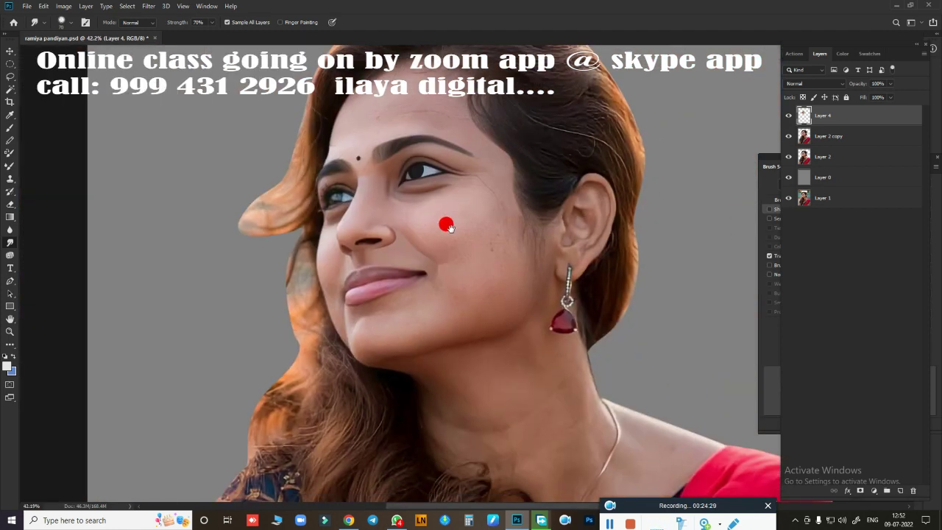
scroll(446, 221, up, 3)
Smudge the cheek and forehead up into the hairline, varying brush size between 125 and 250.
mouse_move(540, 388)
mouse_down()
mouse_move(498, 277)
mouse_move(501, 239)
mouse_up()
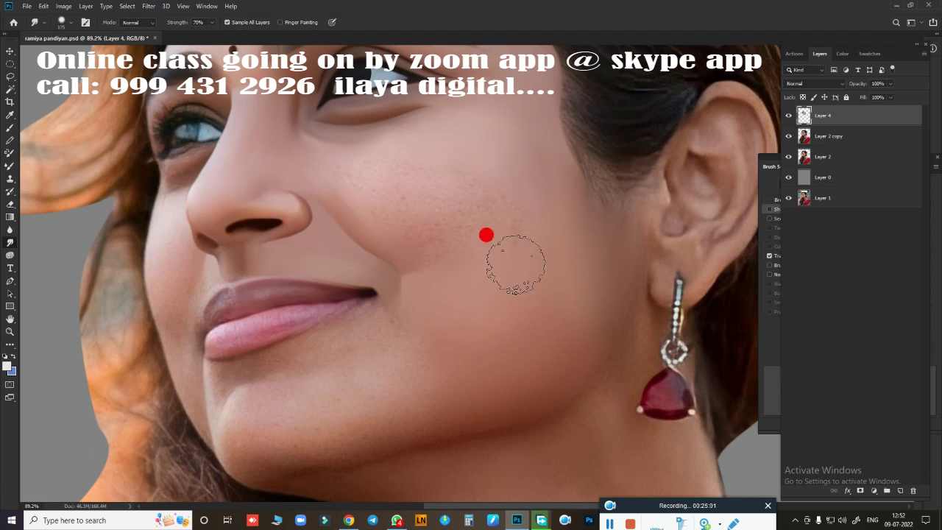
key(bracketright)
drag(372, 152, 392, 206)
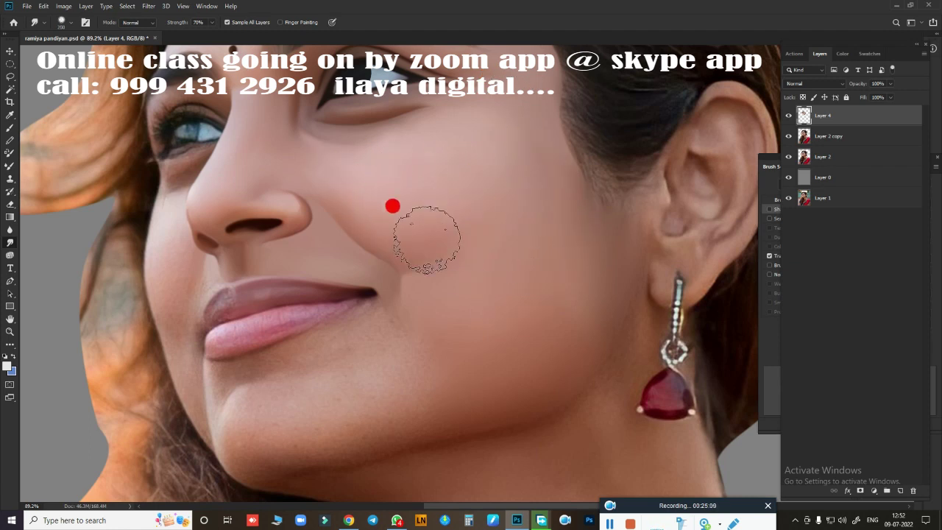
key(bracketleft)
key(bracketleft)
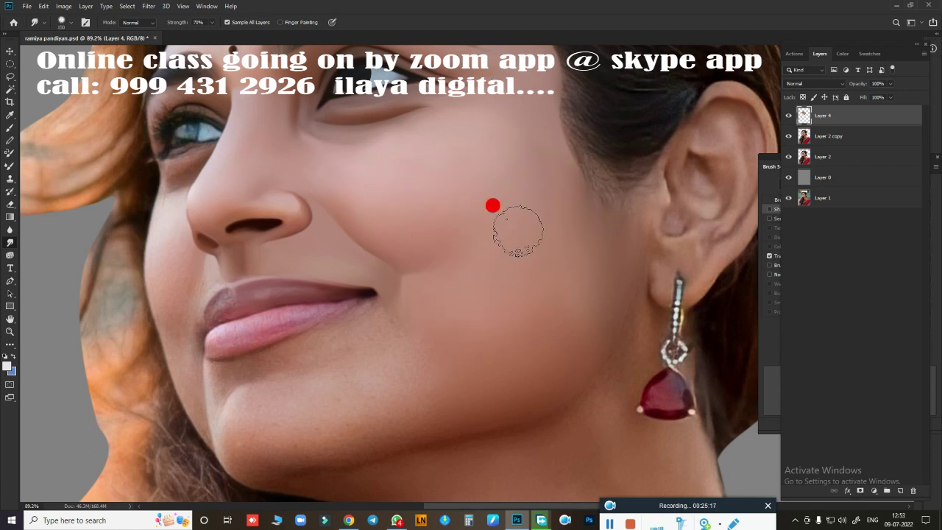
scroll(380, 154, up, 5)
key(bracketleft)
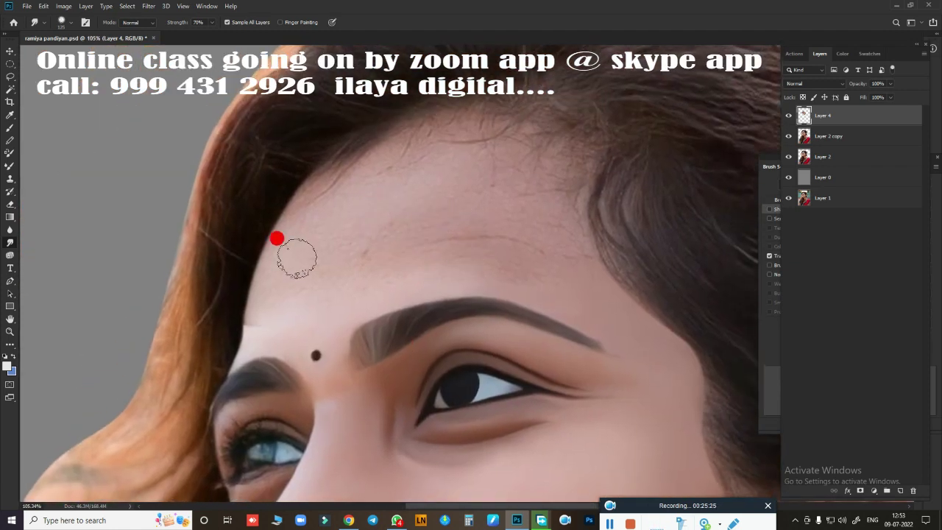
mouse_move(297, 258)
mouse_down()
mouse_move(320, 184)
mouse_move(412, 132)
mouse_move(330, 189)
mouse_move(258, 316)
mouse_up()
key(bracketright)
key(bracketright)
mouse_move(313, 245)
mouse_down()
mouse_move(438, 145)
mouse_move(374, 235)
mouse_move(550, 216)
mouse_move(551, 204)
mouse_move(599, 316)
mouse_move(551, 147)
mouse_move(483, 133)
mouse_move(519, 129)
mouse_move(536, 148)
mouse_move(488, 228)
mouse_move(496, 143)
mouse_move(521, 169)
mouse_move(399, 204)
mouse_up()
key(bracketright)
key(bracketright)
key(bracketright)
Zoom in on the eye and nose and place the first Pen anchor beside the eye.
key(e)
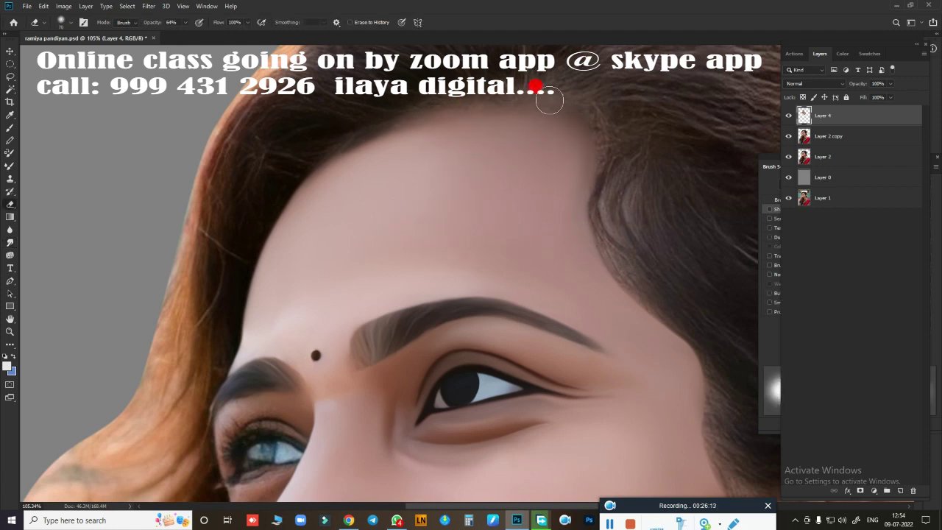
mouse_move(582, 187)
mouse_down()
mouse_move(549, 326)
mouse_move(449, 191)
mouse_move(464, 242)
mouse_move(446, 242)
mouse_move(488, 282)
mouse_move(442, 280)
mouse_move(416, 227)
mouse_move(257, 383)
mouse_up()
key(p)
click(336, 294)
Extend the path up the face edge, over the brow, along the upper lash line and below the eye.
drag(340, 202, 333, 190)
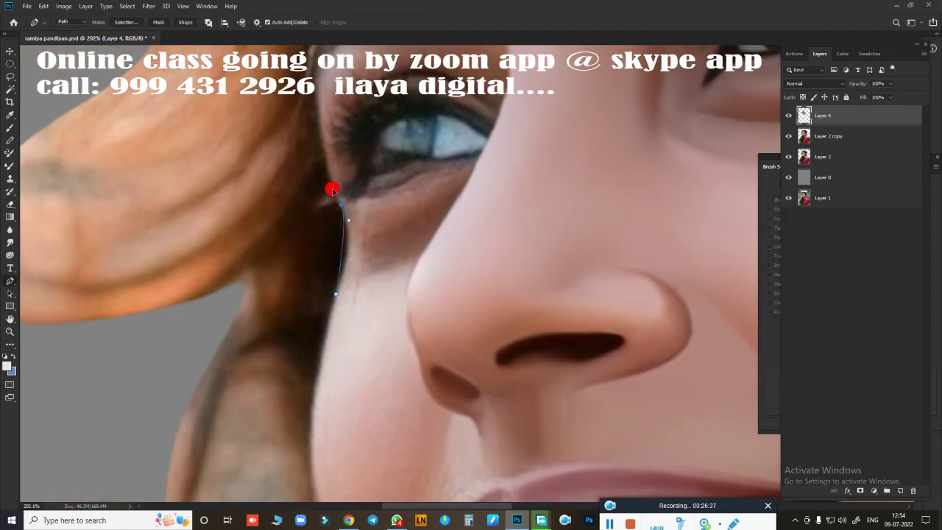
scroll(343, 213, up, 4)
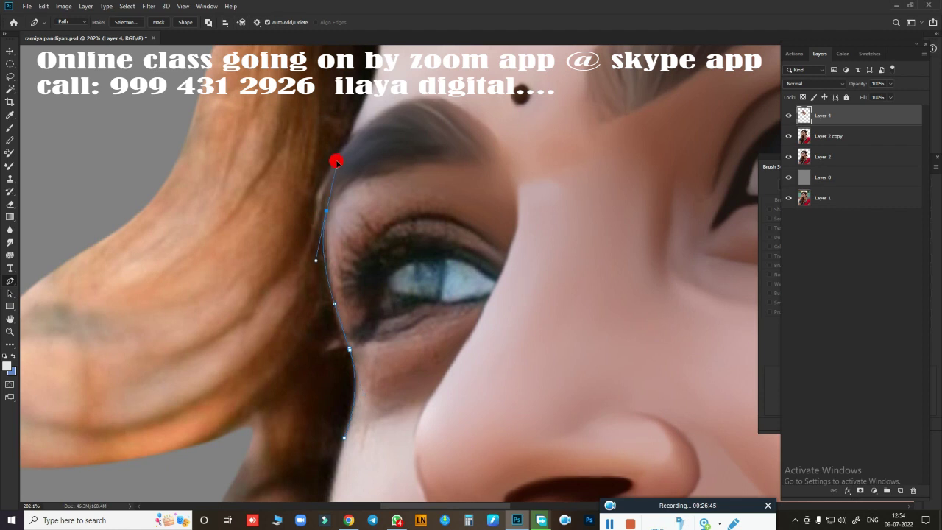
drag(482, 169, 603, 204)
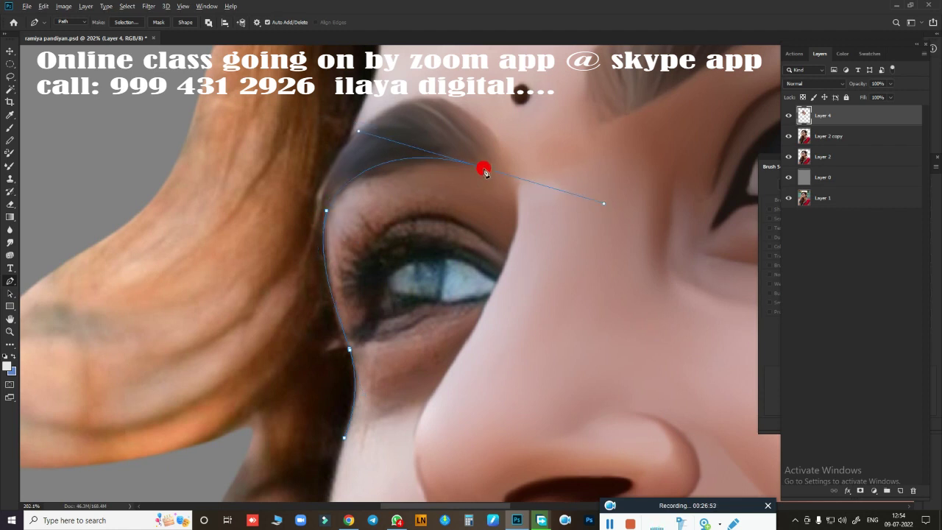
click(518, 220)
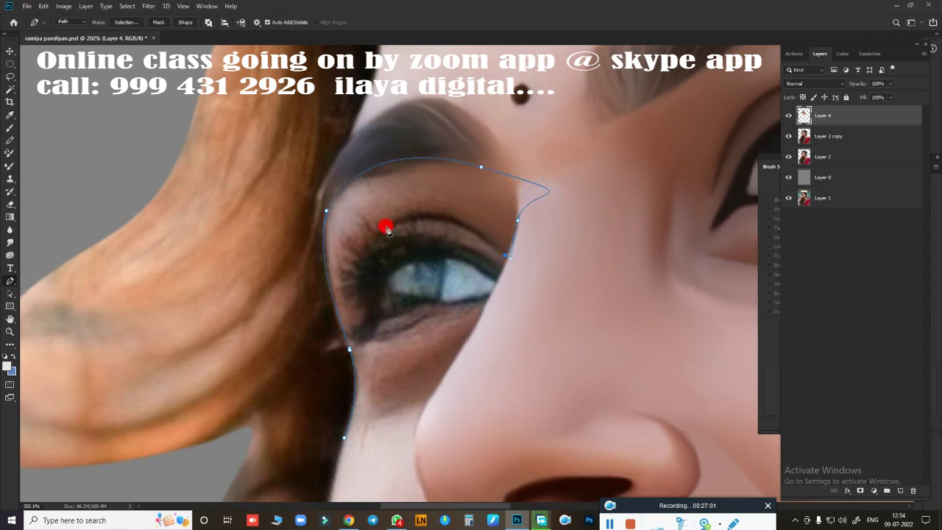
drag(386, 226, 326, 266)
scroll(333, 266, up, 2)
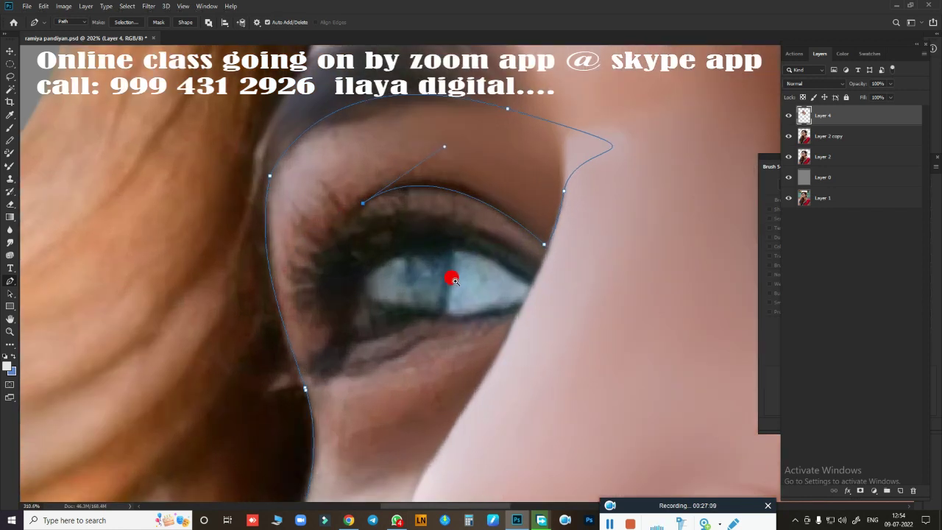
scroll(349, 267, down, 3)
scroll(373, 262, up, 2)
drag(369, 262, 389, 307)
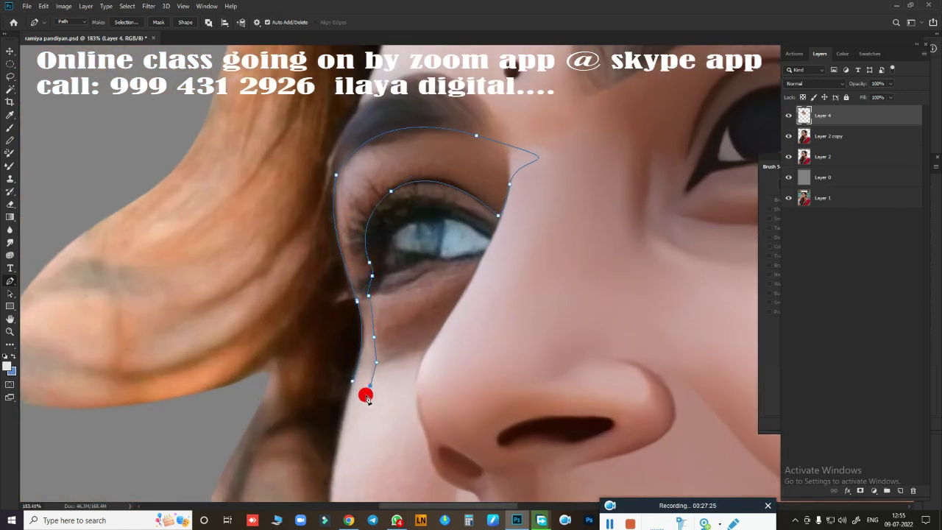
Load the eye outline as a selection and smudge the brow and upper eyelid skin.
key(ctrl+Return)
scroll(410, 246, up, 3)
key(r)
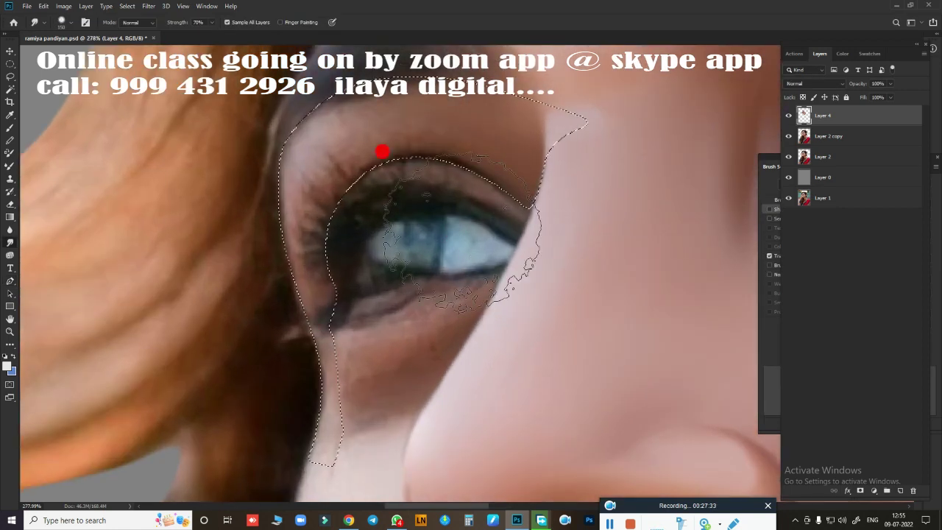
drag(310, 131, 361, 102)
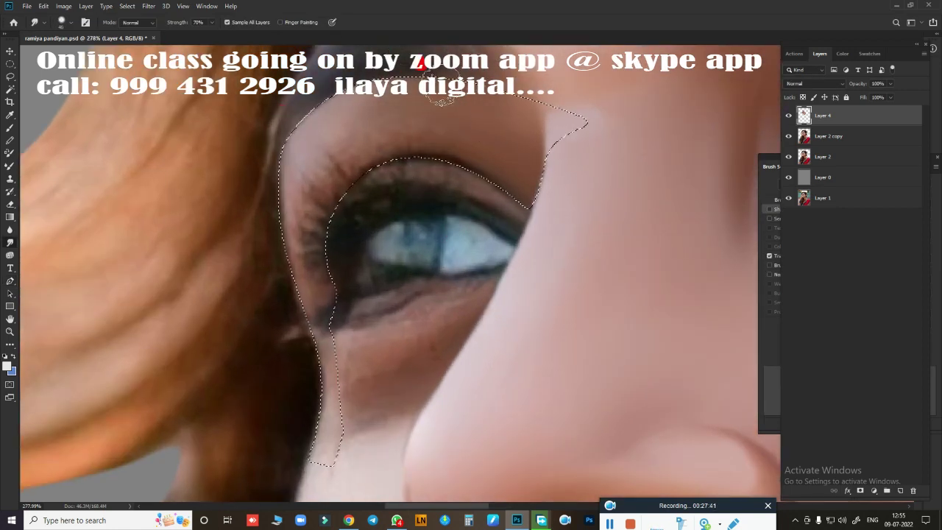
drag(441, 100, 278, 212)
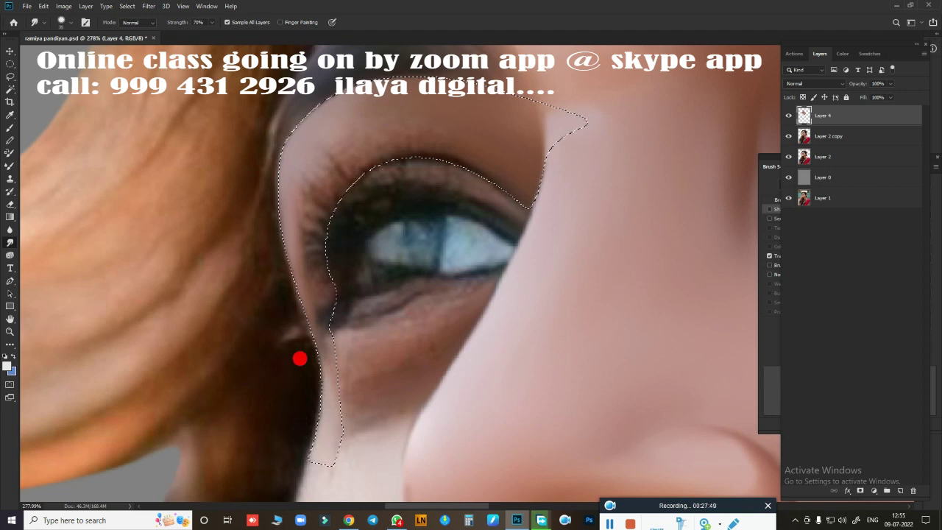
mouse_move(300, 359)
mouse_down()
mouse_move(326, 124)
mouse_move(439, 114)
mouse_move(400, 66)
mouse_move(384, 123)
mouse_move(330, 133)
mouse_move(283, 178)
mouse_up()
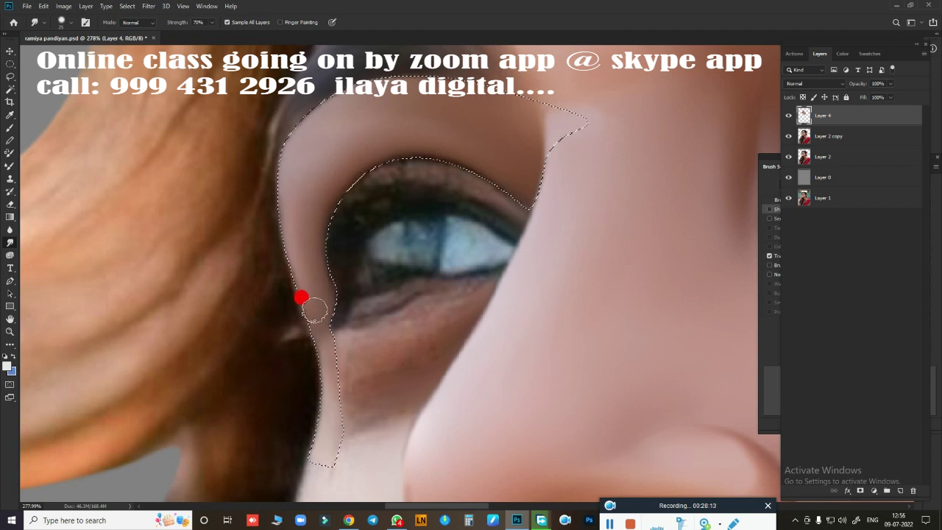
Mixer-brush the eyelid edge toward the inner and outer corners, then deselect.
key(b)
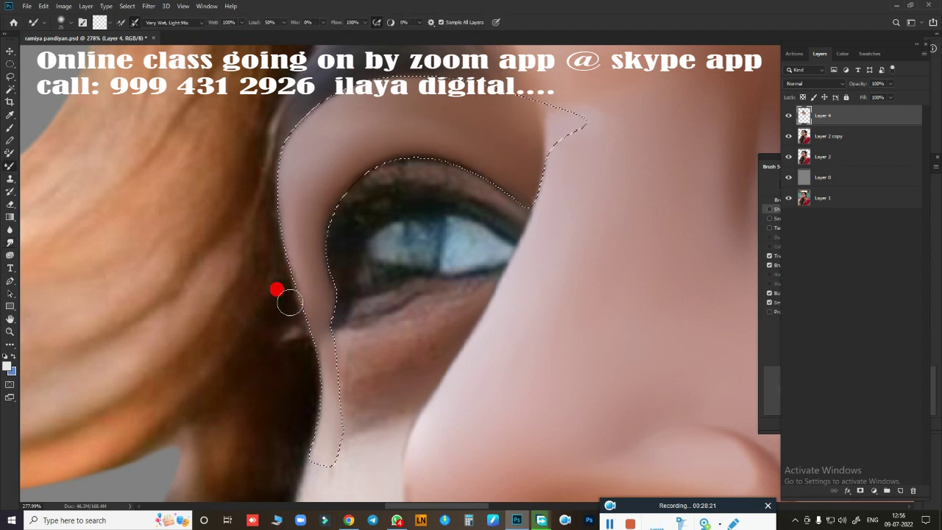
mouse_move(275, 134)
mouse_down()
mouse_move(290, 330)
mouse_move(305, 337)
mouse_up()
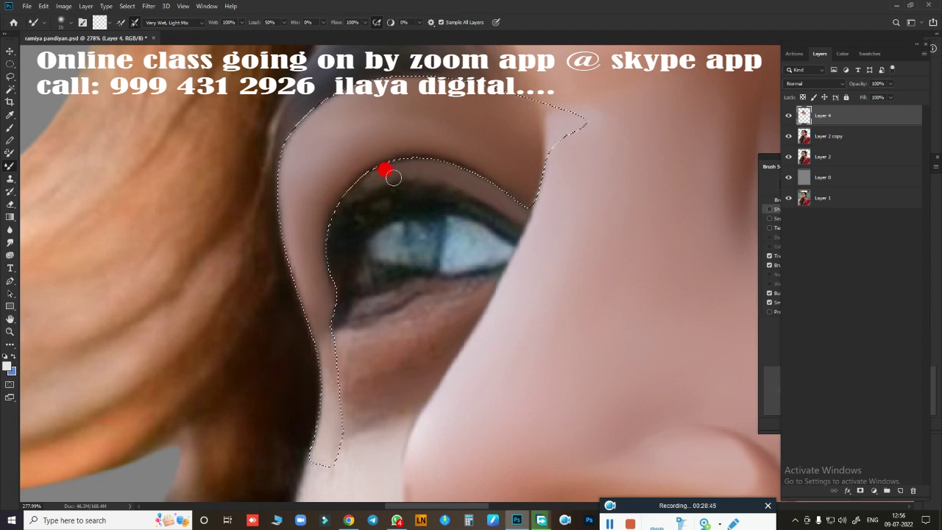
drag(393, 177, 336, 210)
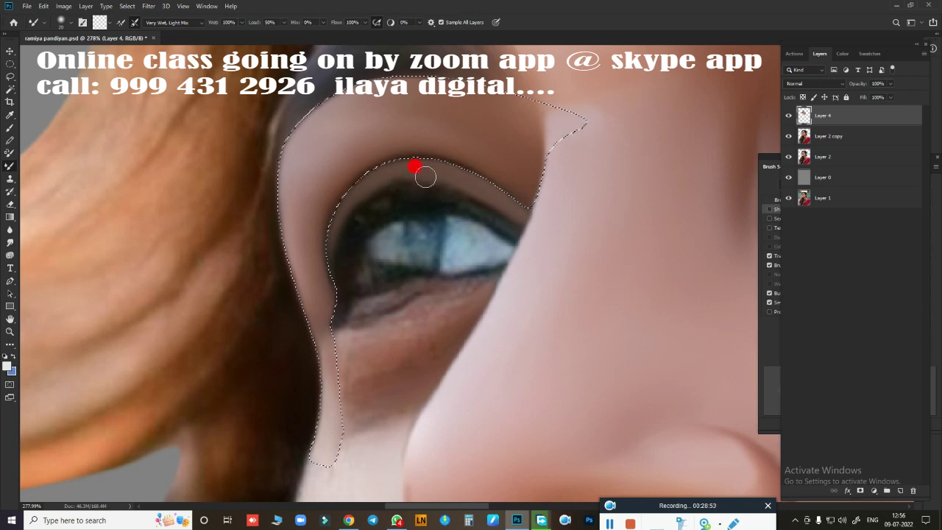
drag(425, 177, 541, 225)
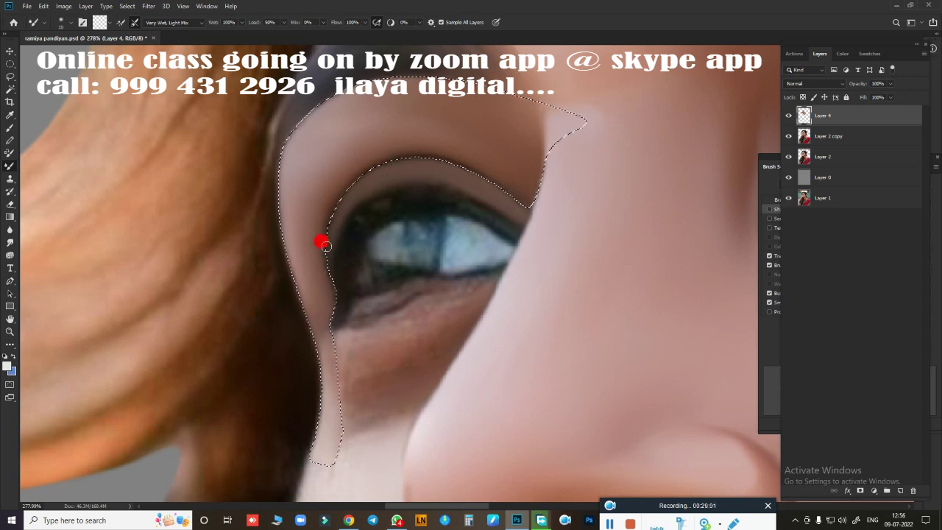
key(ctrl+d)
scroll(478, 331, down, 3)
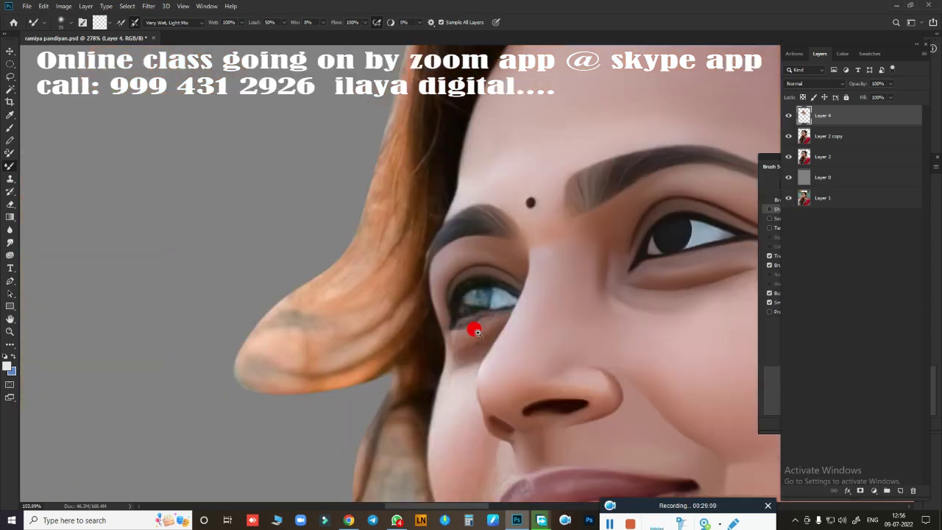
scroll(378, 238, up, 3)
scroll(442, 268, down, 1)
scroll(412, 293, up, 1)
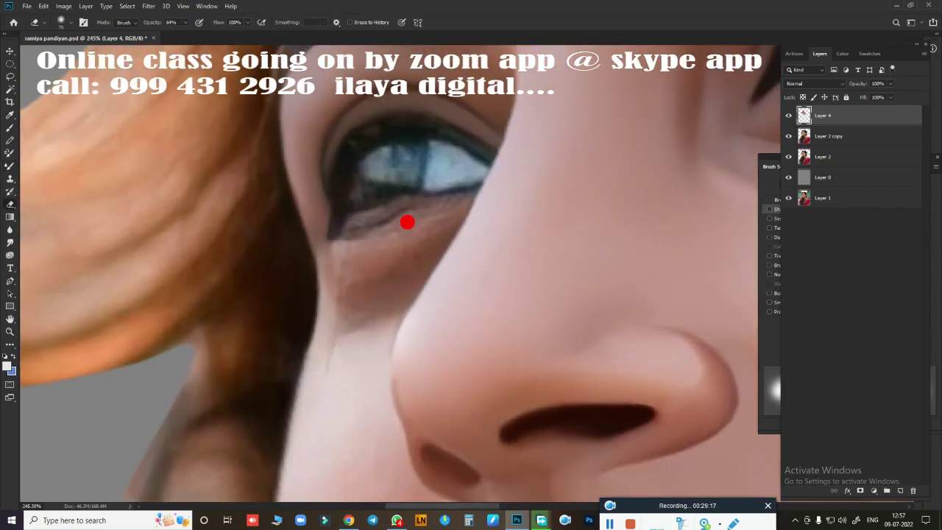
Load an under-eye path as a selection and smudge the shadow and cheek smooth.
key(p)
click(421, 291)
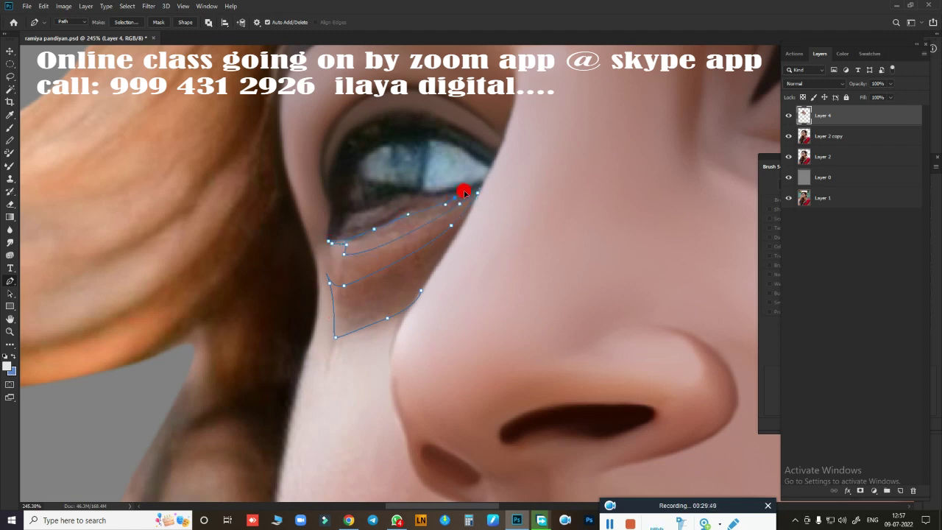
key(ctrl+Return)
scroll(441, 294, up, 2)
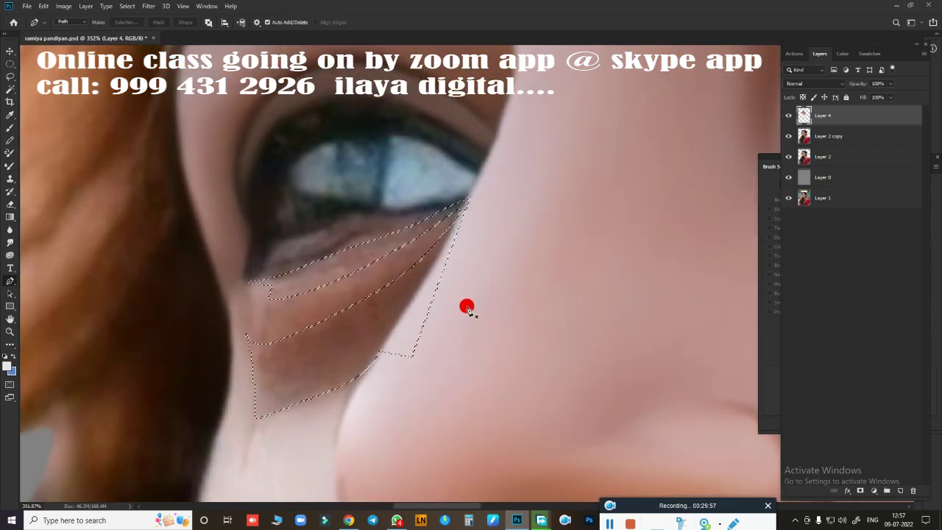
key(r)
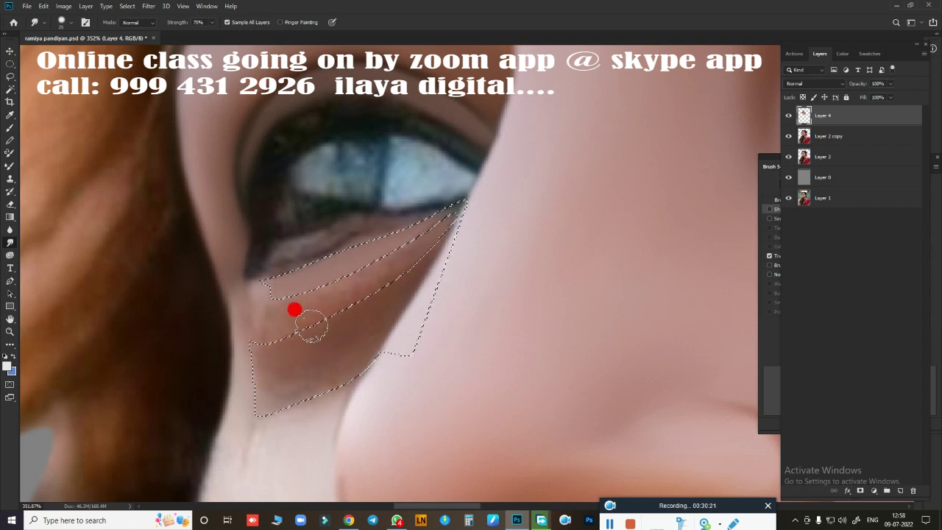
mouse_move(256, 332)
mouse_down()
mouse_move(300, 393)
mouse_move(347, 321)
mouse_move(471, 206)
mouse_up()
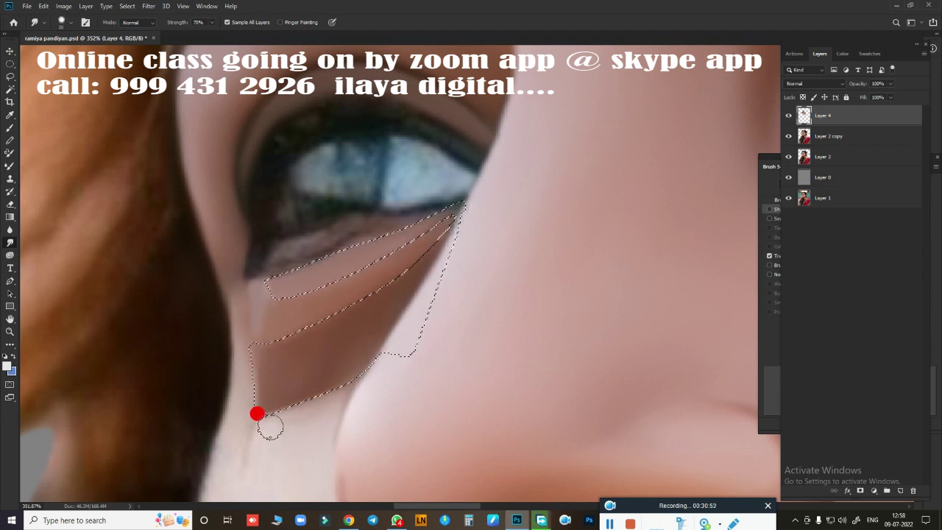
mouse_move(257, 414)
mouse_down()
mouse_move(360, 372)
mouse_move(457, 275)
mouse_move(275, 372)
mouse_move(227, 412)
mouse_up()
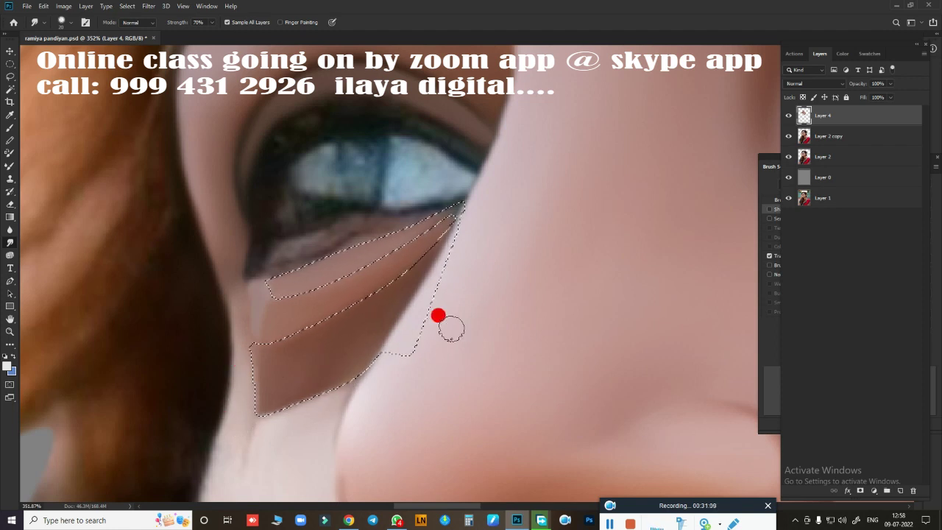
drag(451, 328, 418, 362)
Wet-blend under the lower lid, deselect, then smudge the lower cheek and lower eyelid line.
key(b)
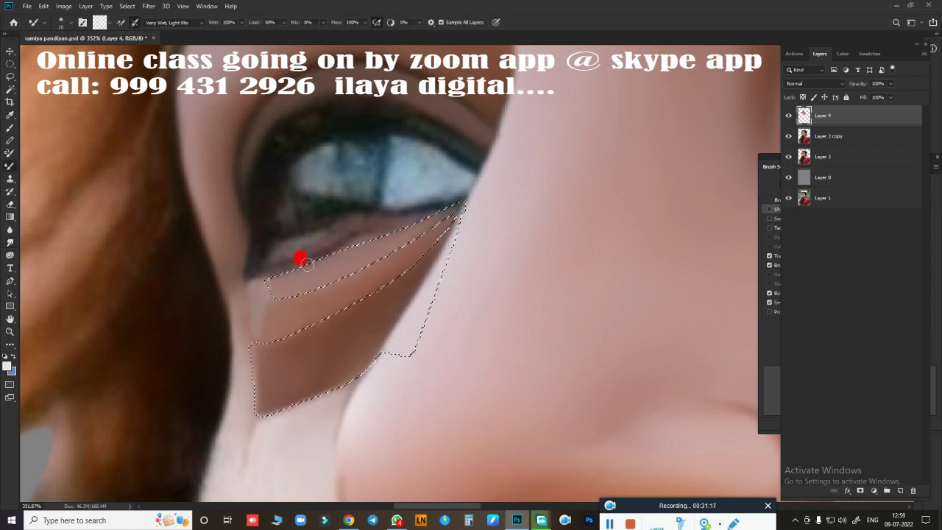
drag(273, 248, 366, 221)
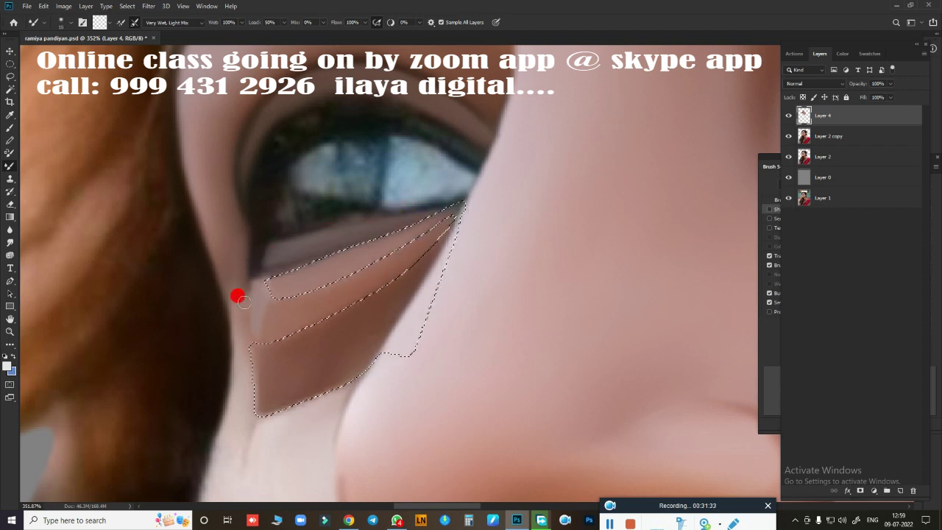
key(ctrl+d)
key(r)
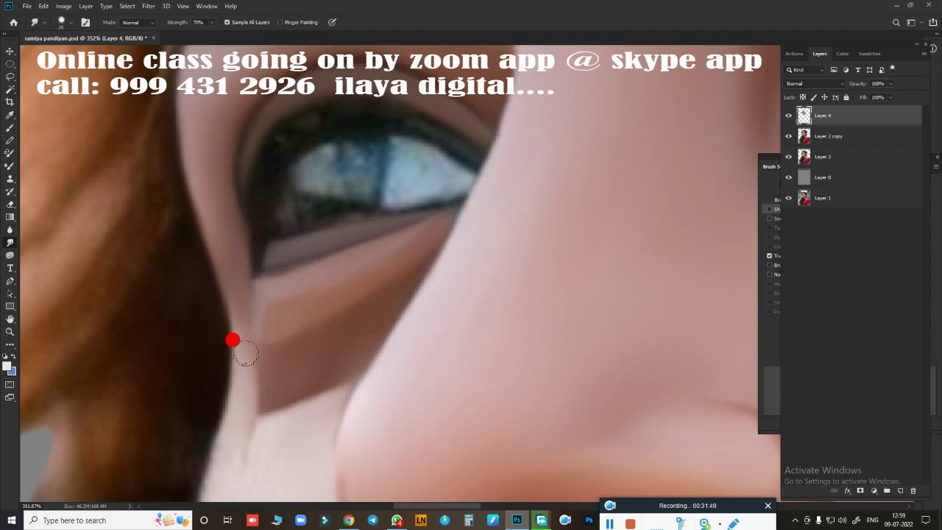
drag(246, 443, 337, 366)
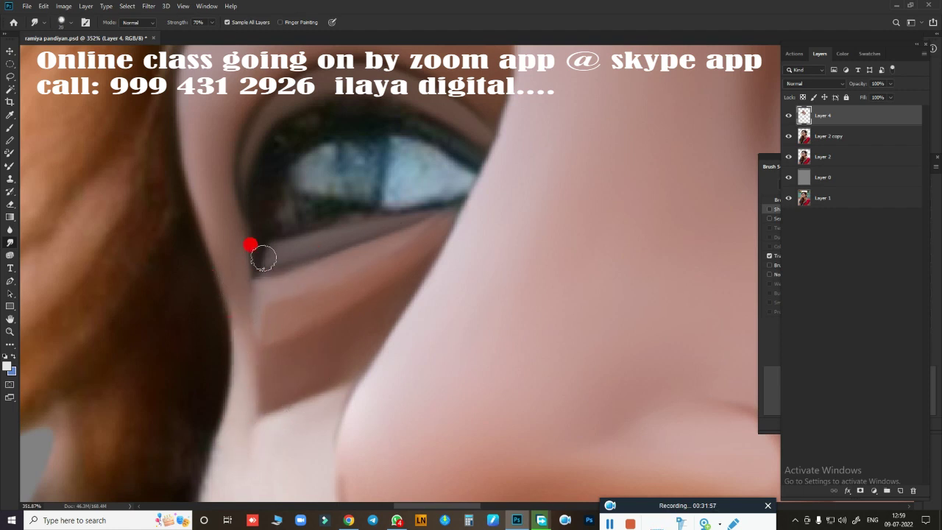
drag(263, 257, 272, 259)
key(bracketleft)
Select the iris with an elliptical marquee and smudge its dark tones up toward the eye white.
scroll(437, 316, down, 5)
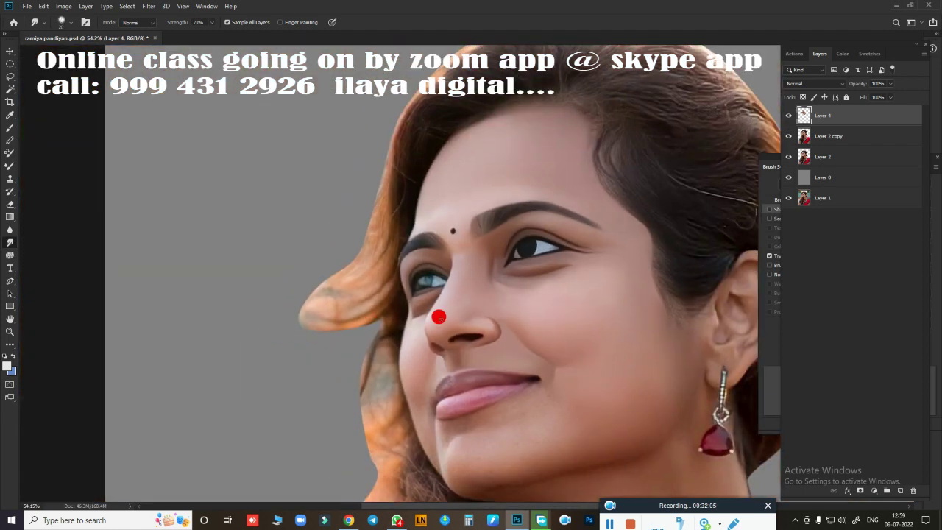
scroll(343, 280, up, 6)
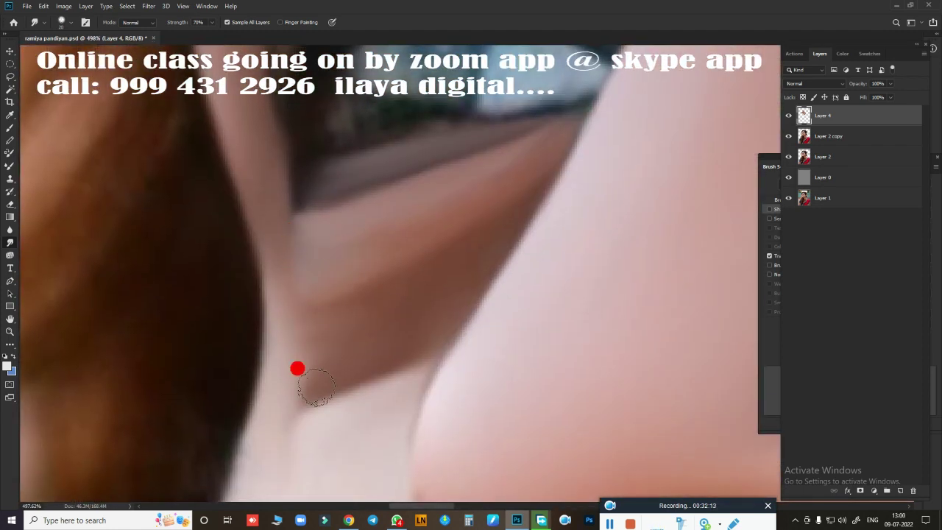
scroll(296, 368, down, 4)
scroll(341, 435, up, 3)
scroll(452, 288, down, 4)
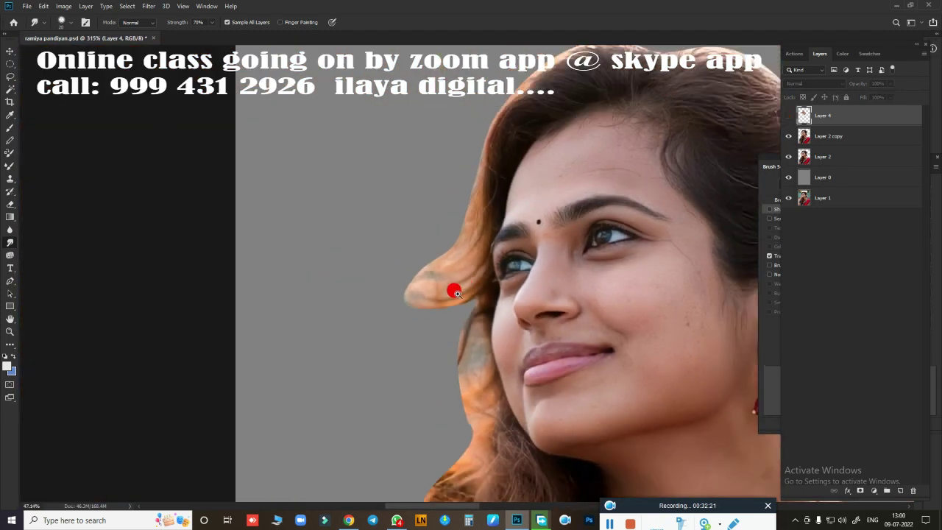
scroll(505, 311, up, 3)
key(m)
mouse_move(373, 195)
mouse_down()
mouse_move(458, 293)
mouse_move(448, 248)
mouse_up()
scroll(442, 287, down, 4)
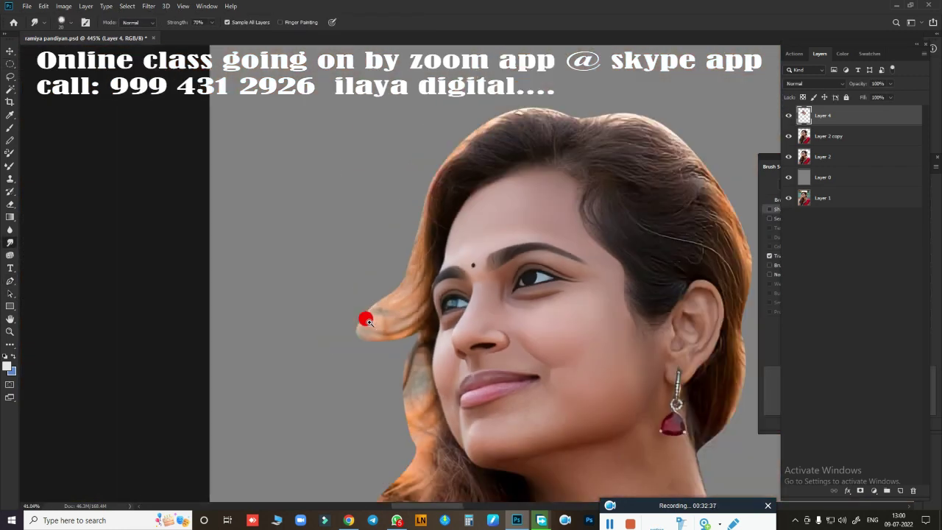
scroll(373, 331, up, 3)
scroll(373, 310, up, 2)
mouse_move(362, 288)
mouse_down()
mouse_move(373, 277)
mouse_move(364, 219)
mouse_move(419, 217)
mouse_move(375, 257)
mouse_move(430, 231)
mouse_move(414, 218)
mouse_up()
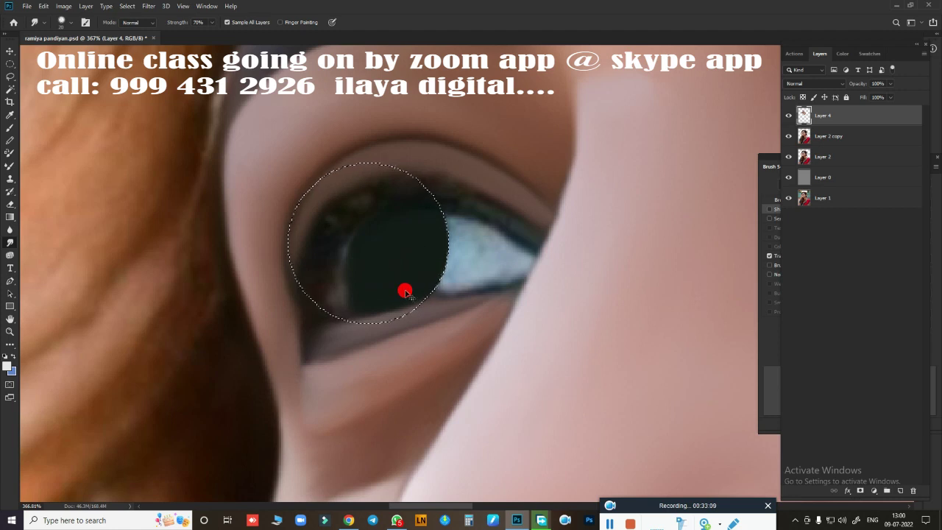
mouse_move(407, 293)
mouse_down()
mouse_move(467, 241)
mouse_move(450, 260)
mouse_move(461, 260)
mouse_up()
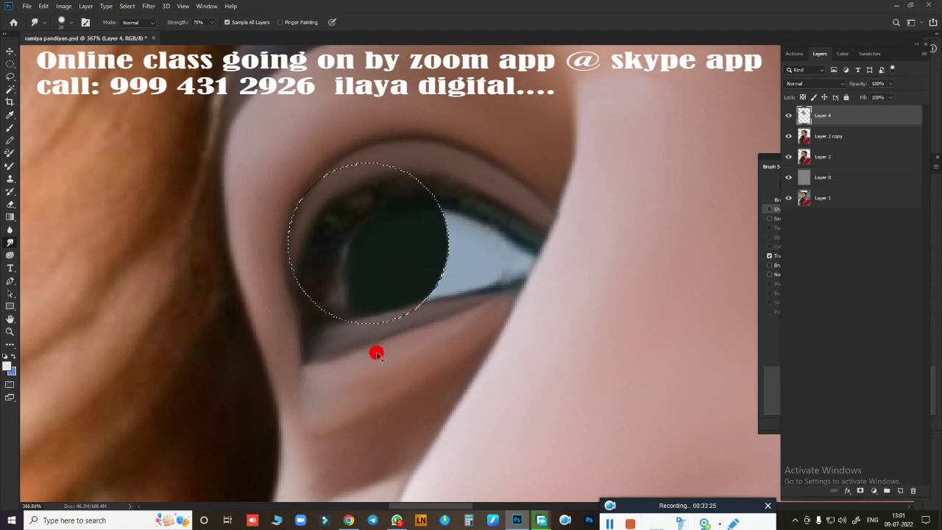
Reselect the iris ellipse, show Layer 4, and mixer-brush the iris's lower-left edge.
scroll(374, 351, down, 5)
scroll(414, 276, up, 3)
scroll(425, 254, up, 4)
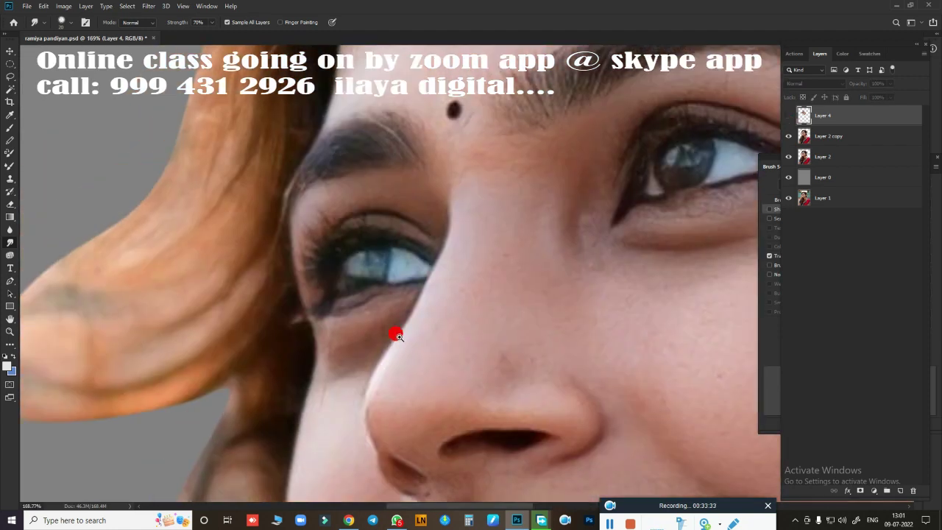
key(m)
mouse_move(385, 278)
mouse_down()
mouse_move(432, 268)
mouse_move(372, 245)
mouse_move(381, 255)
mouse_up()
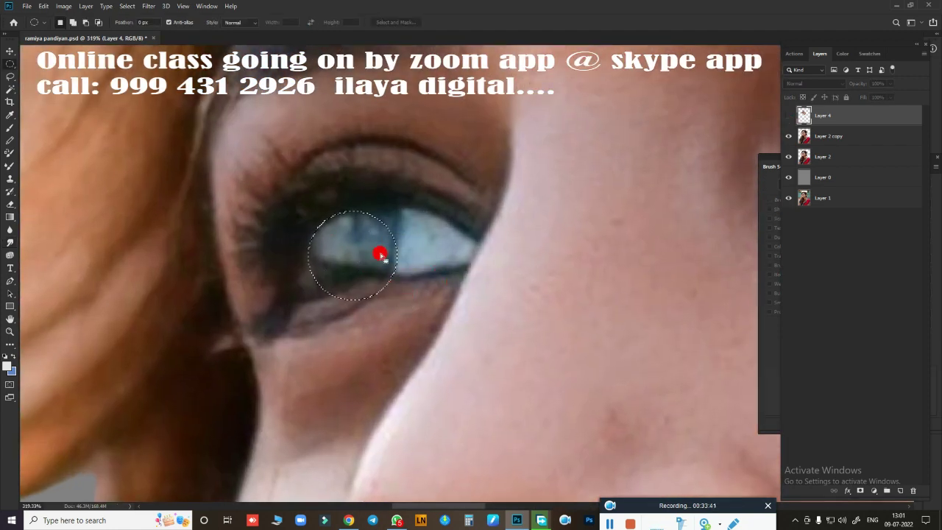
scroll(381, 309, up, 2)
click(788, 116)
key(b)
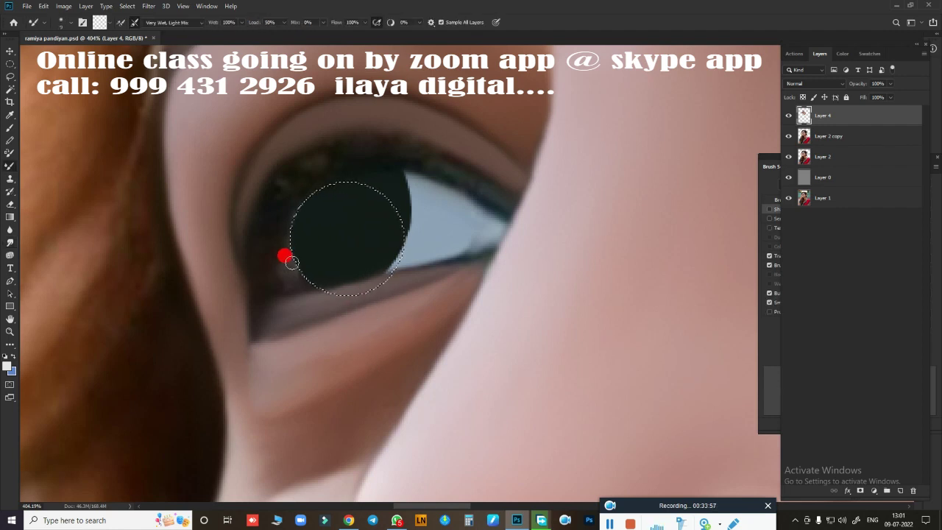
drag(276, 267, 312, 281)
scroll(452, 312, down, 5)
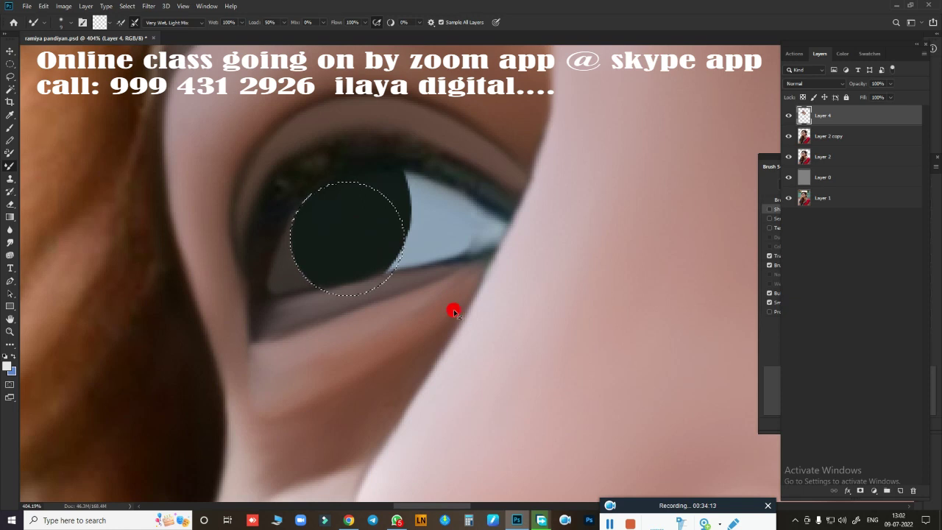
scroll(471, 309, up, 3)
scroll(505, 302, up, 1)
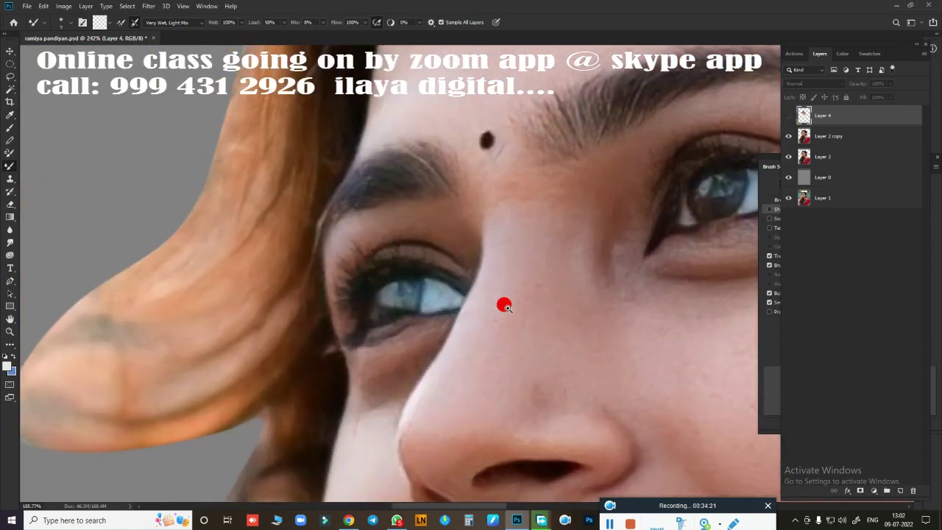
scroll(433, 255, up, 2)
Trace the eye opening's corner with a Pen path and load it as a selection for smudging and blending.
scroll(273, 246, down, 4)
scroll(297, 219, up, 2)
key(p)
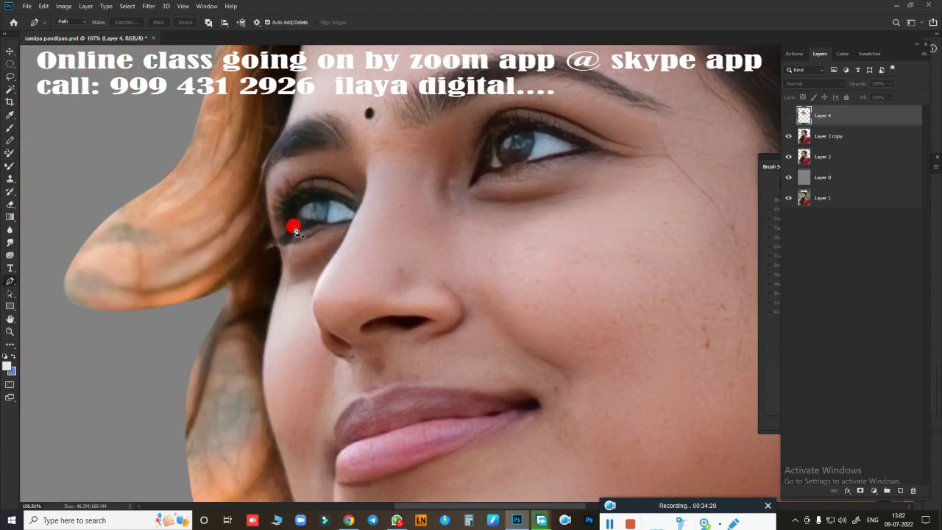
scroll(347, 253, down, 1)
scroll(380, 324, up, 3)
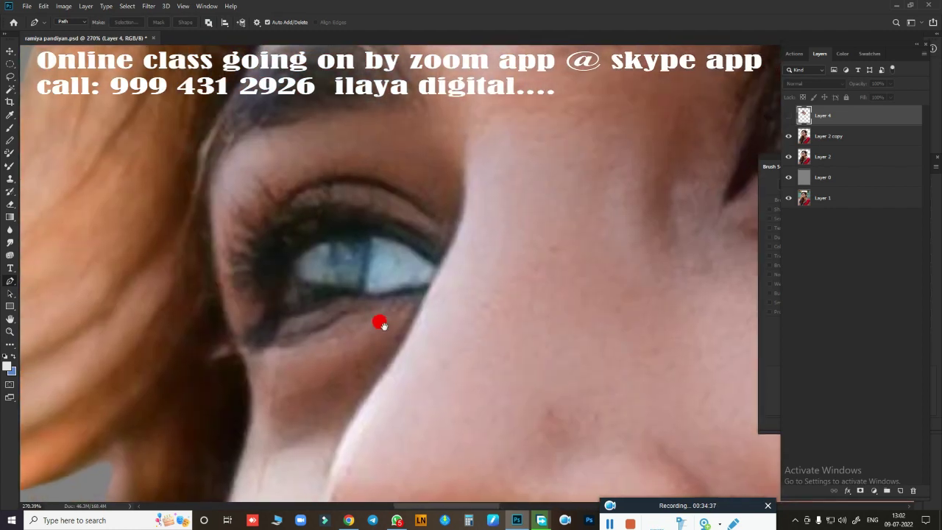
drag(417, 254, 535, 311)
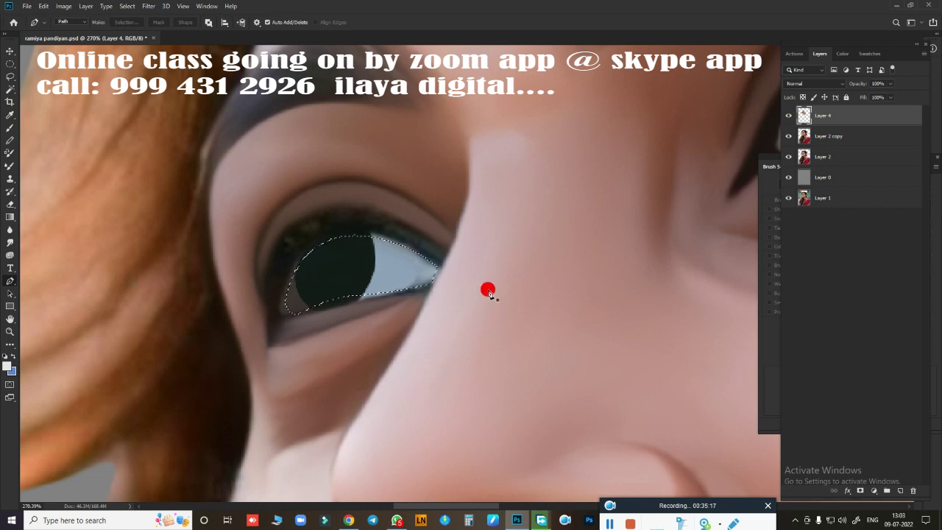
scroll(488, 292, down, 5)
scroll(474, 271, up, 6)
key(ctrl+Return)
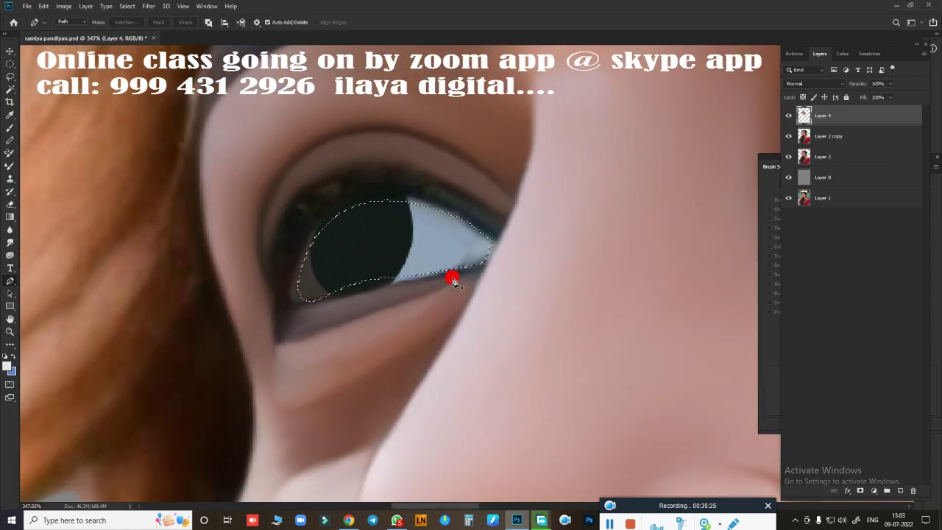
key(r)
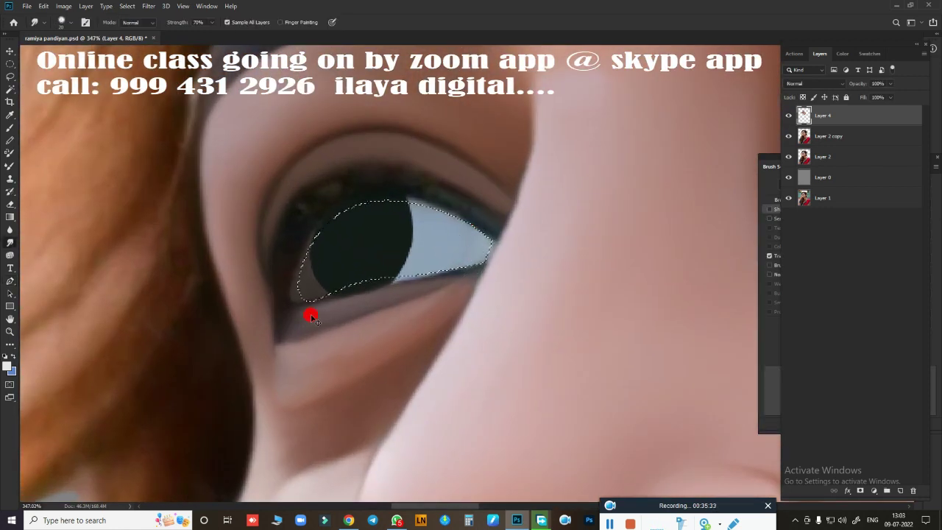
key(b)
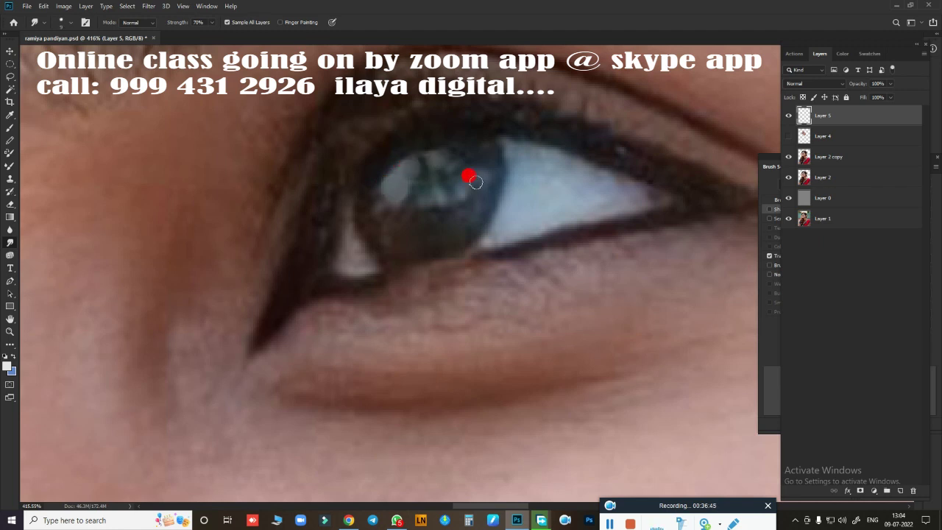
Partly erase the eye highlights on the iris.
scroll(444, 307, down, 3)
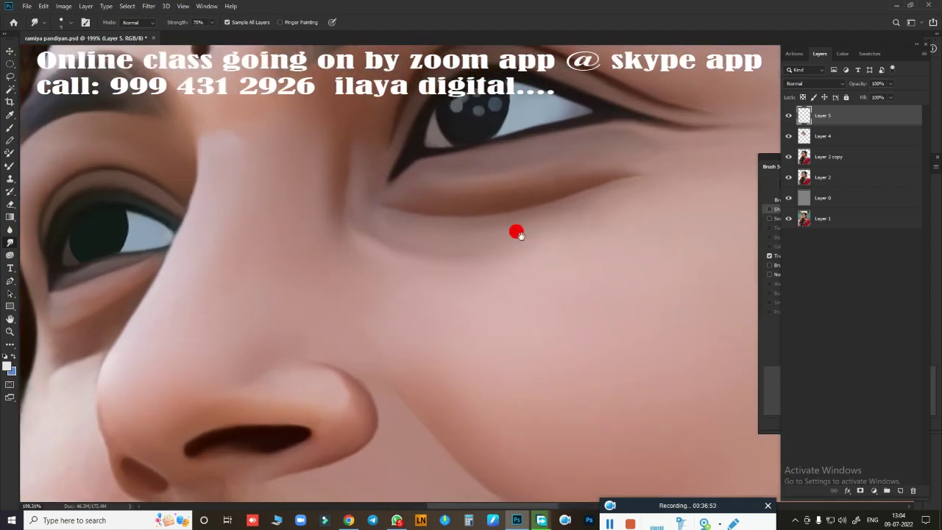
scroll(515, 227, up, 3)
key(e)
scroll(476, 183, down, 3)
scroll(469, 274, up, 3)
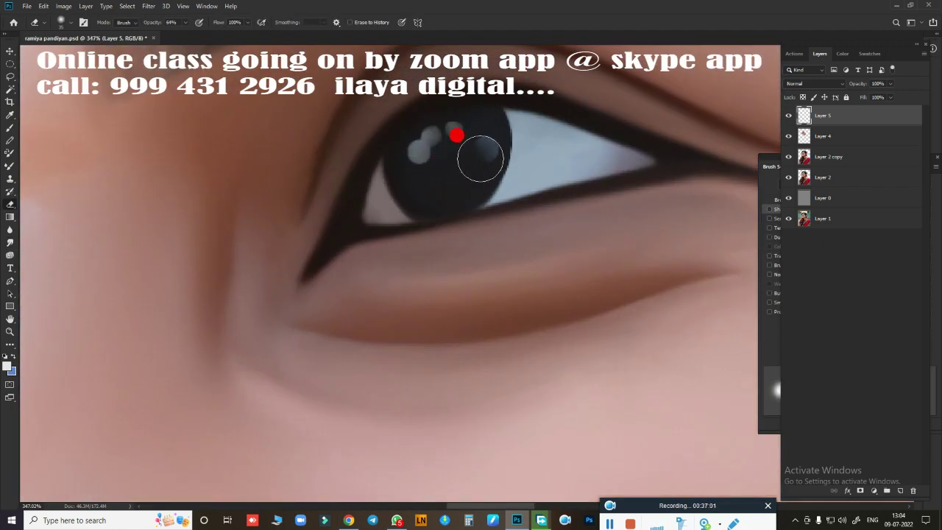
drag(454, 130, 457, 124)
scroll(516, 257, down, 3)
scroll(485, 312, up, 3)
scroll(485, 312, up, 1)
Copy an iris highlight spot onto a new layer and move it across the iris.
key(r)
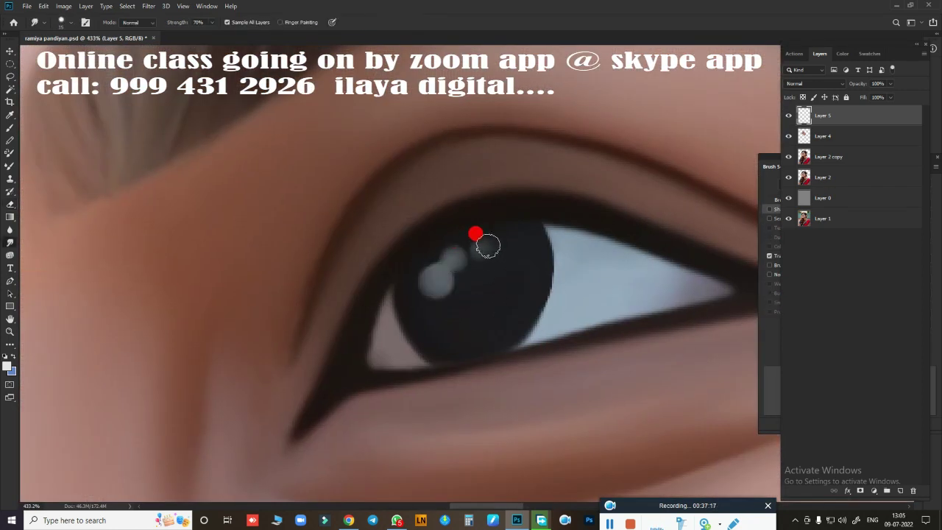
key(l)
drag(509, 276, 496, 259)
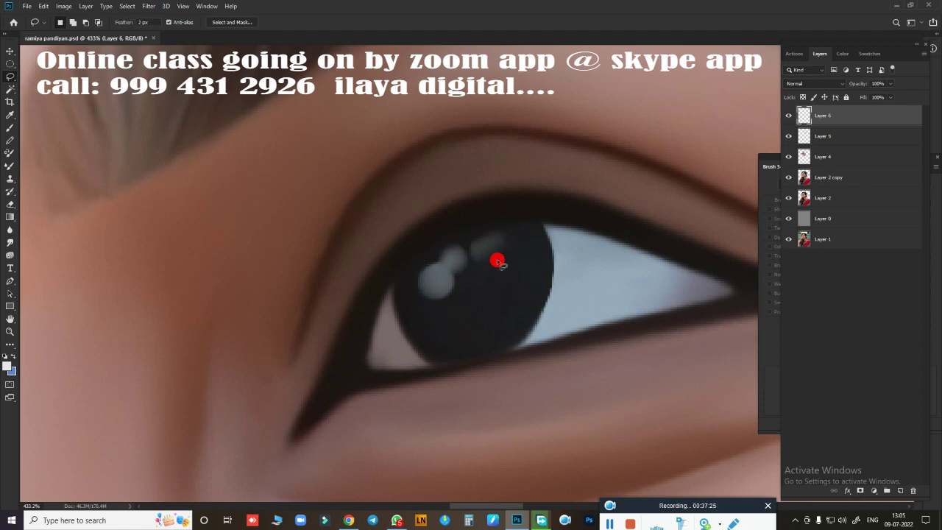
key(ctrl+j)
key(v)
mouse_move(480, 293)
mouse_down()
mouse_move(715, 90)
mouse_move(438, 240)
mouse_up()
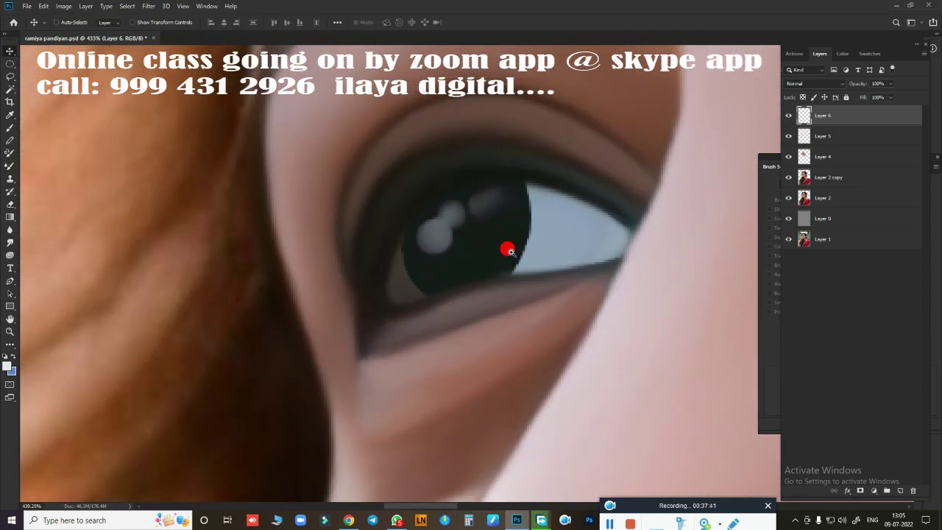
key(r)
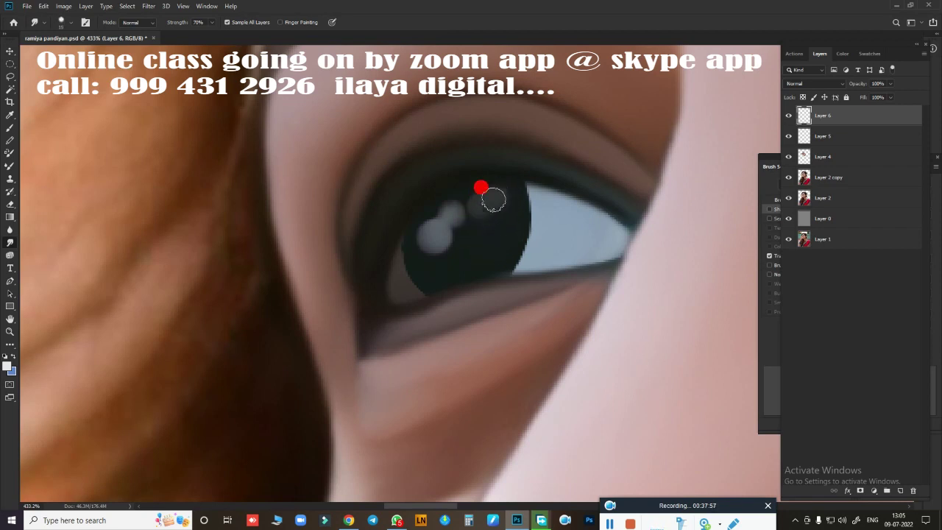
Merge Layers 4–6 into one layer and hide the merged layer.
scroll(518, 250, down, 10)
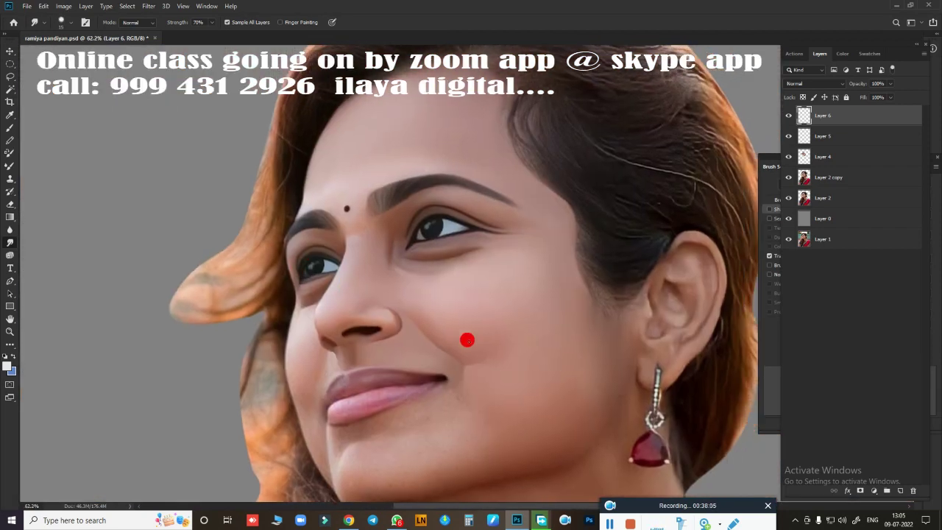
scroll(486, 243, down, 3)
scroll(493, 273, up, 6)
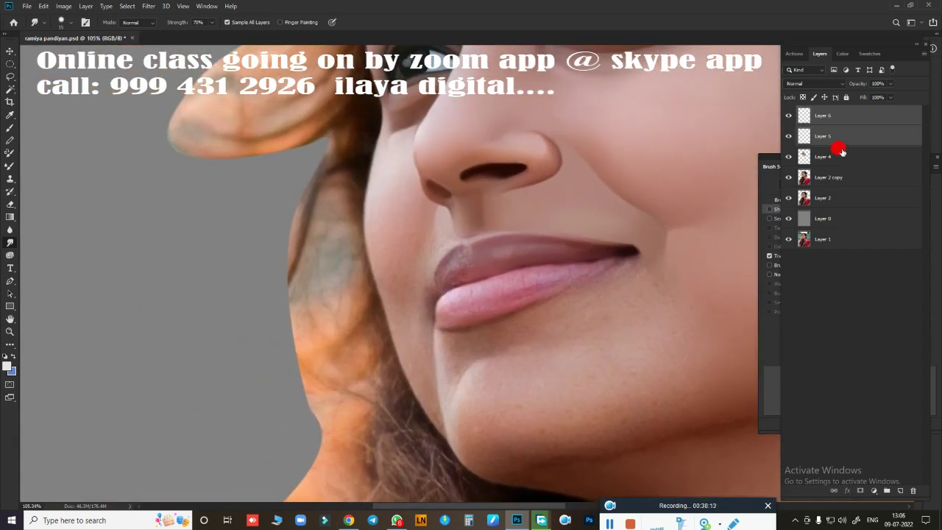
key(ctrl+e)
click(789, 115)
Blend the cheek skin beside the nose within the cheek strip.
key(p)
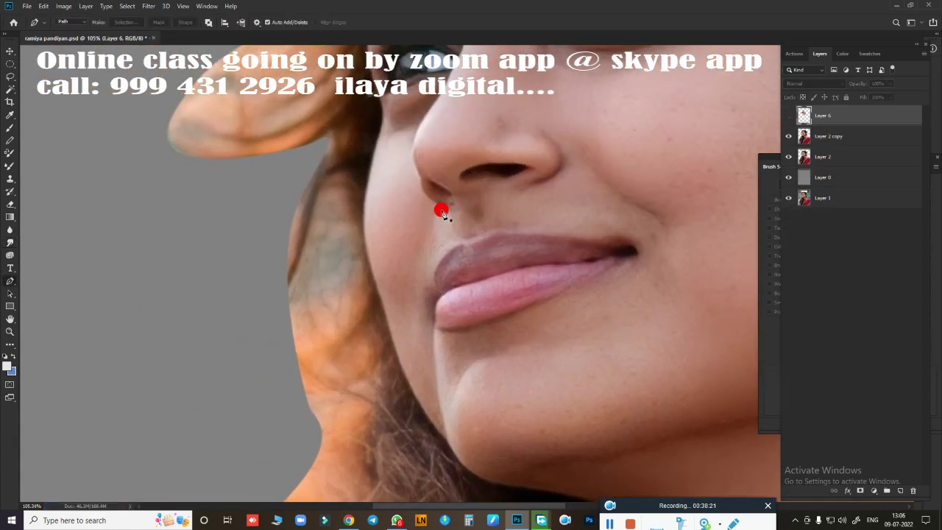
scroll(438, 206, up, 2)
scroll(448, 324, down, 2)
scroll(452, 257, down, 2)
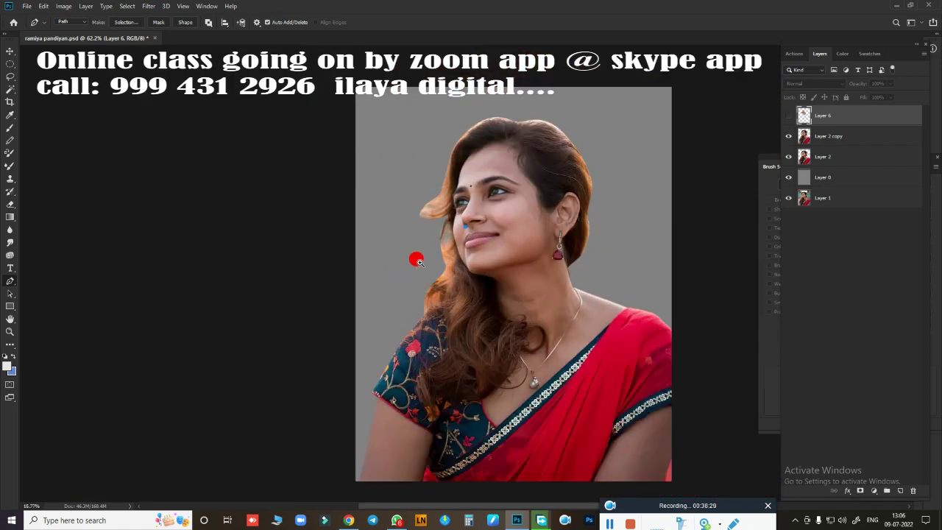
scroll(417, 258, up, 2)
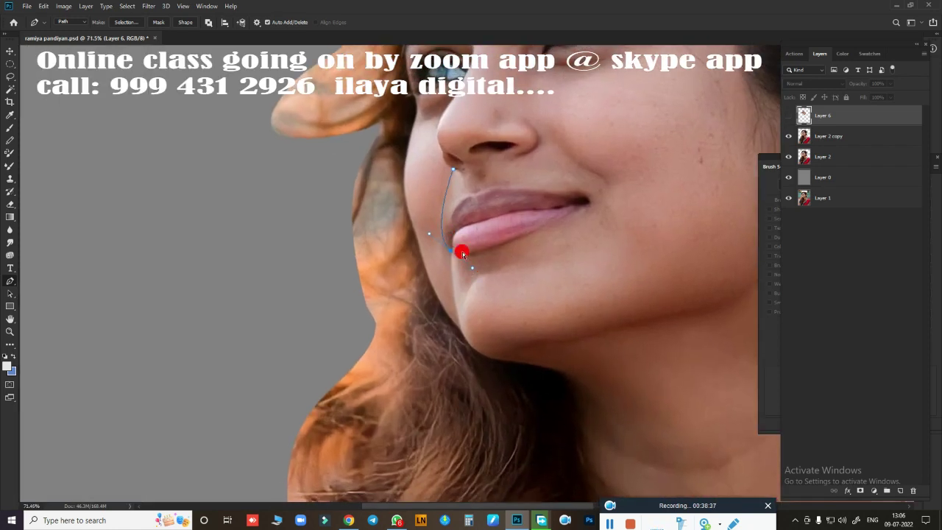
scroll(445, 236, up, 2)
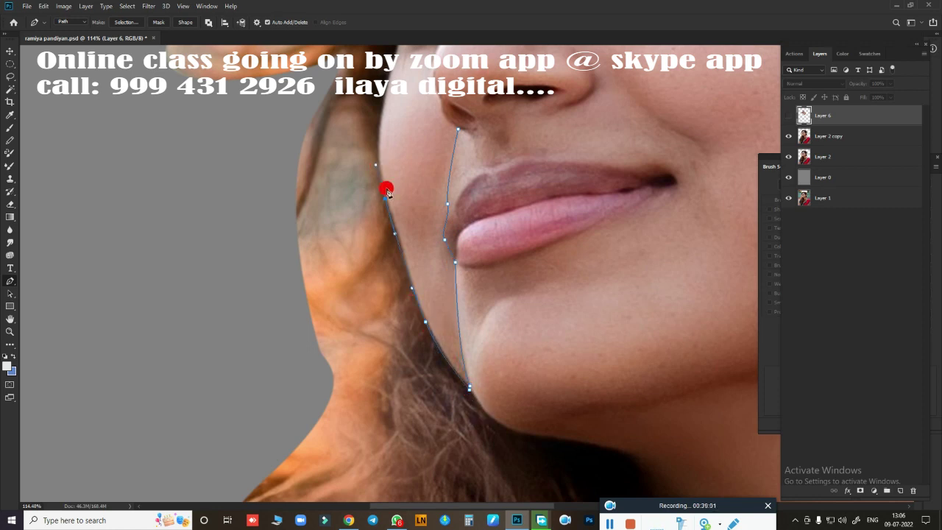
scroll(387, 191, up, 3)
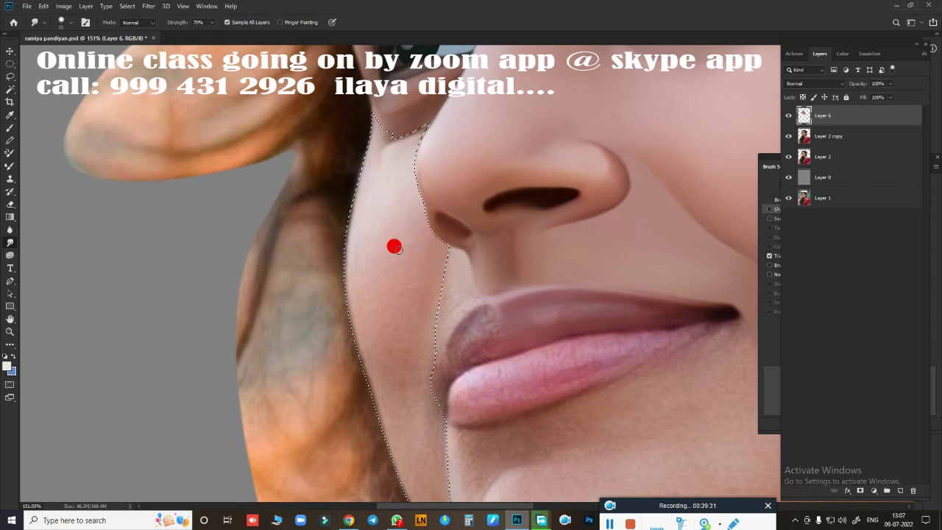
mouse_move(398, 250)
mouse_down()
mouse_move(402, 206)
mouse_move(363, 424)
mouse_move(448, 277)
mouse_move(401, 234)
mouse_up()
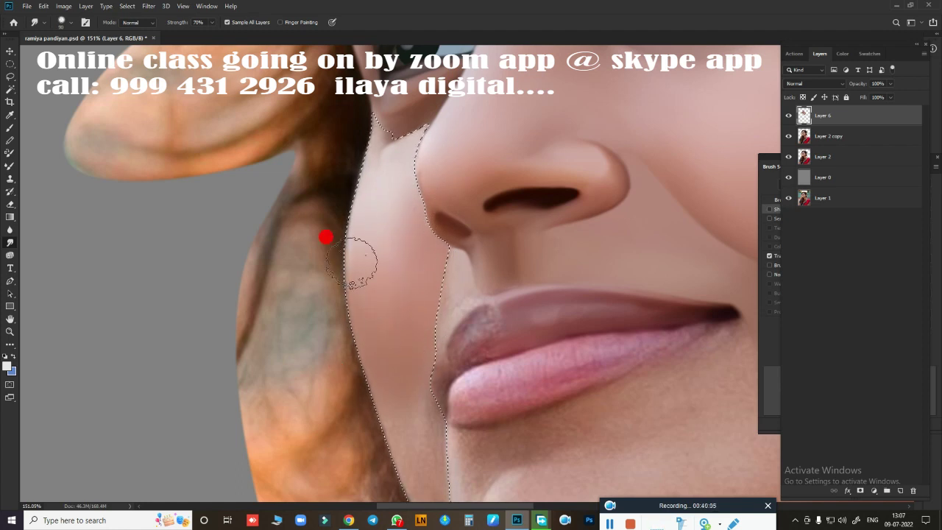
Blend the cheek skin inside the selection and feather its edge by 2 px.
mouse_move(401, 234)
mouse_down()
mouse_move(420, 331)
mouse_move(401, 313)
mouse_move(383, 409)
mouse_move(389, 288)
mouse_move(351, 259)
mouse_move(331, 258)
mouse_move(381, 372)
mouse_up()
scroll(391, 327, down, 3)
key(shift+F6)
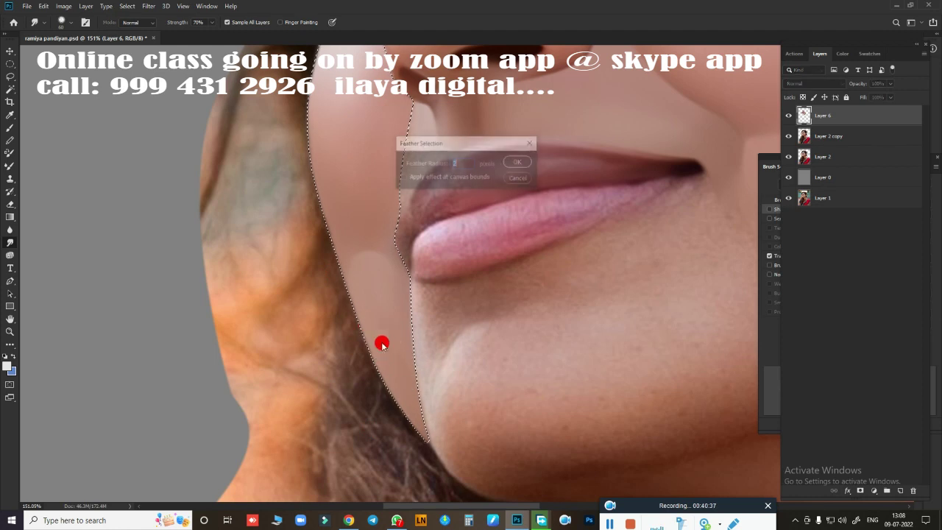
key(Return)
scroll(369, 294, up, 3)
Blend the skin down the jaw with the Mixer Brush and smudge the lip corner.
key(shift+b)
scroll(383, 265, up, 3)
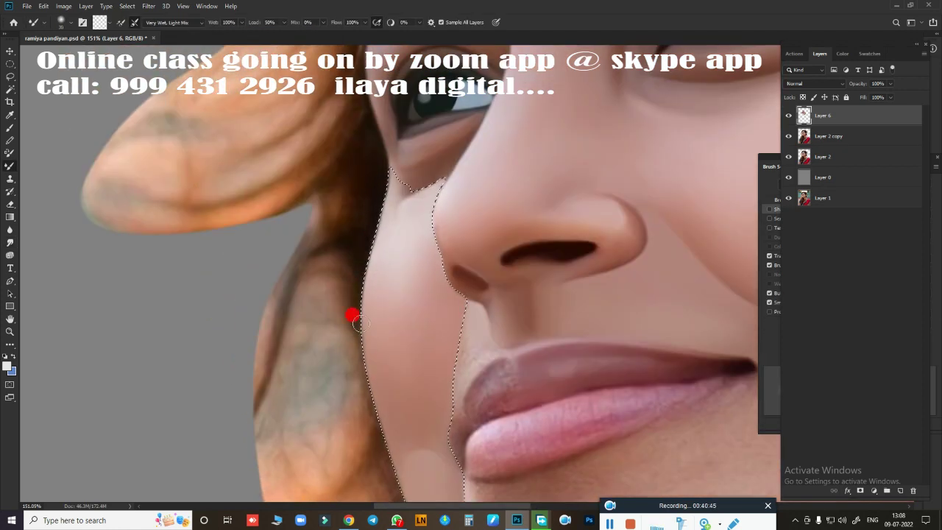
scroll(353, 316, down, 3)
mouse_move(340, 184)
mouse_down()
mouse_move(404, 359)
mouse_move(441, 357)
mouse_move(440, 381)
mouse_move(425, 259)
mouse_up()
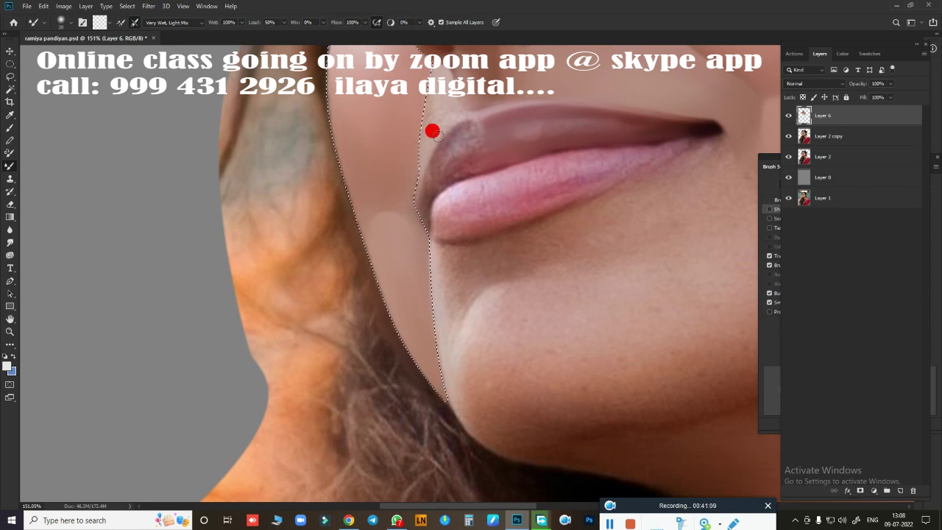
scroll(427, 196, up, 3)
key(r)
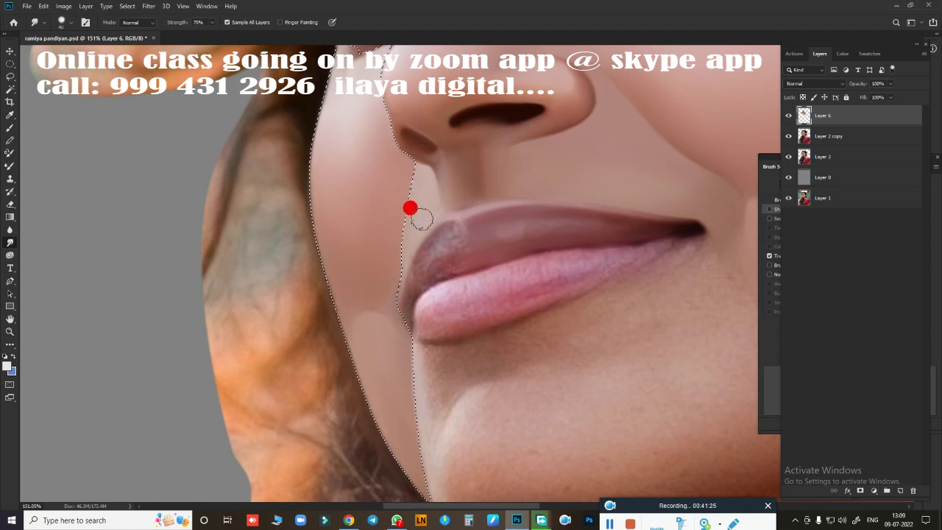
mouse_move(411, 286)
mouse_down()
mouse_move(413, 321)
mouse_move(443, 281)
mouse_move(433, 278)
mouse_move(462, 236)
mouse_move(460, 213)
mouse_move(486, 277)
mouse_up()
Smudge the skin along the chin edge at 70% strength.
scroll(488, 280, up, 3)
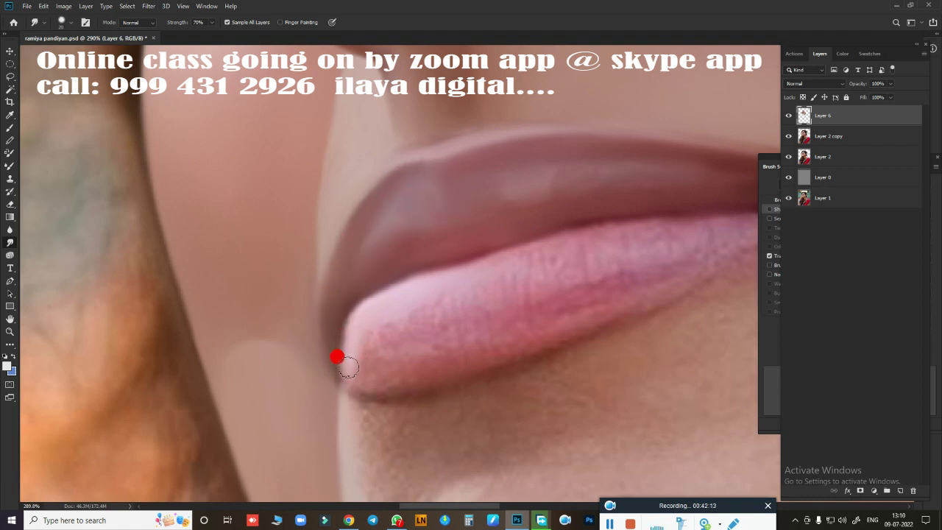
scroll(471, 309, down, 5)
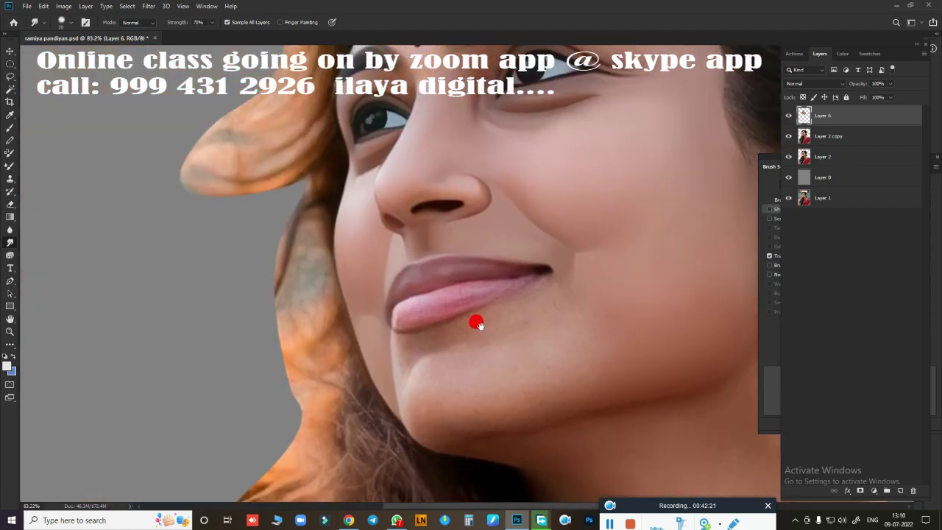
scroll(340, 250, up, 2)
scroll(443, 219, up, 2)
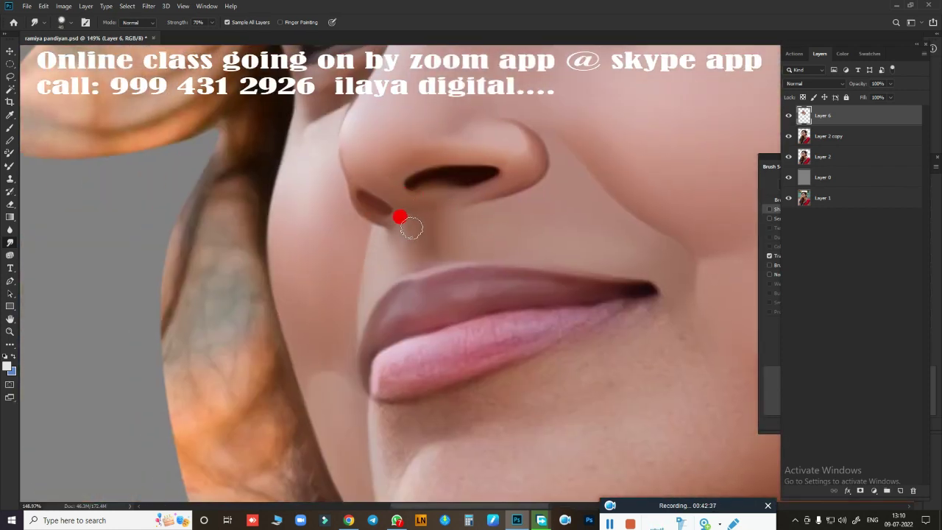
scroll(436, 254, down, 3)
scroll(425, 223, up, 3)
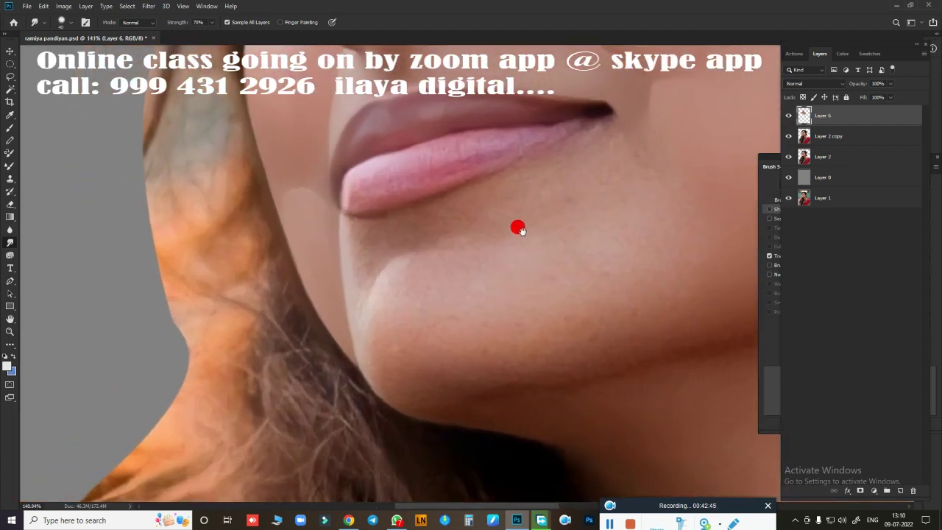
scroll(518, 227, up, 2)
key(b)
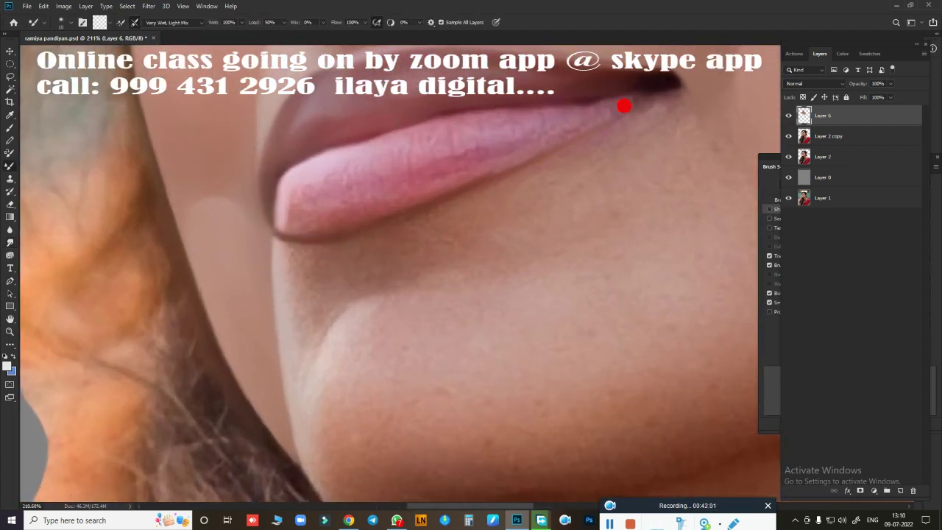
key(r)
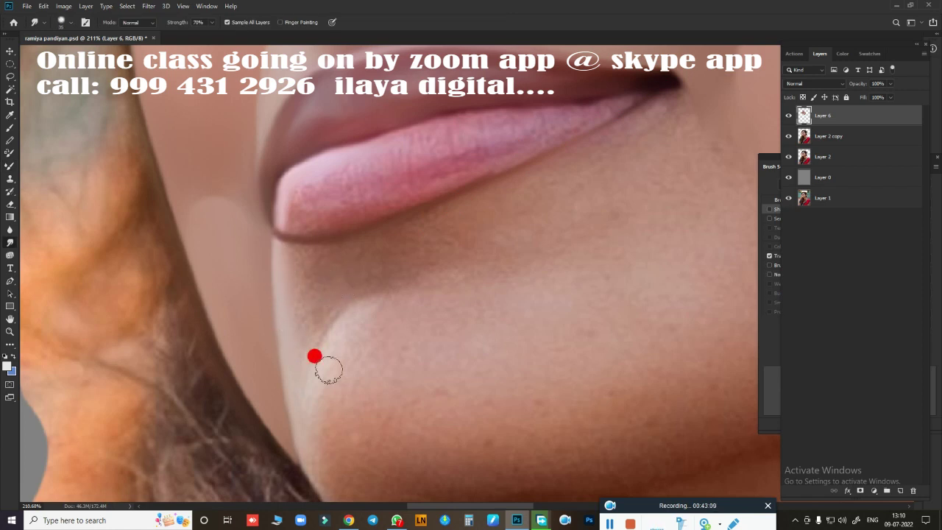
mouse_move(314, 356)
mouse_down()
mouse_move(297, 379)
mouse_move(278, 248)
mouse_up()
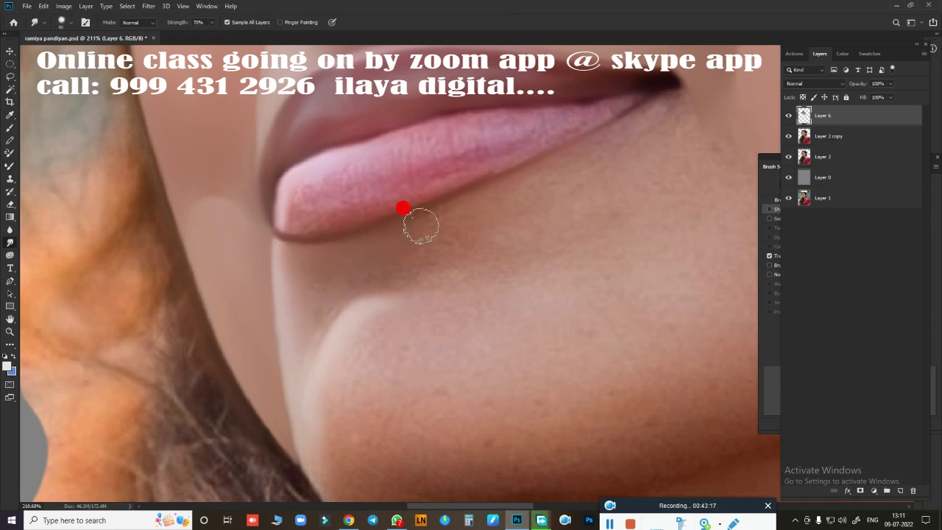
Smooth the lip corner, the lower lip texture and the skin along the chin.
mouse_move(662, 130)
mouse_down()
mouse_move(689, 100)
mouse_move(664, 130)
mouse_move(500, 174)
mouse_move(616, 118)
mouse_move(345, 299)
mouse_move(298, 367)
mouse_move(385, 287)
mouse_move(307, 211)
mouse_up()
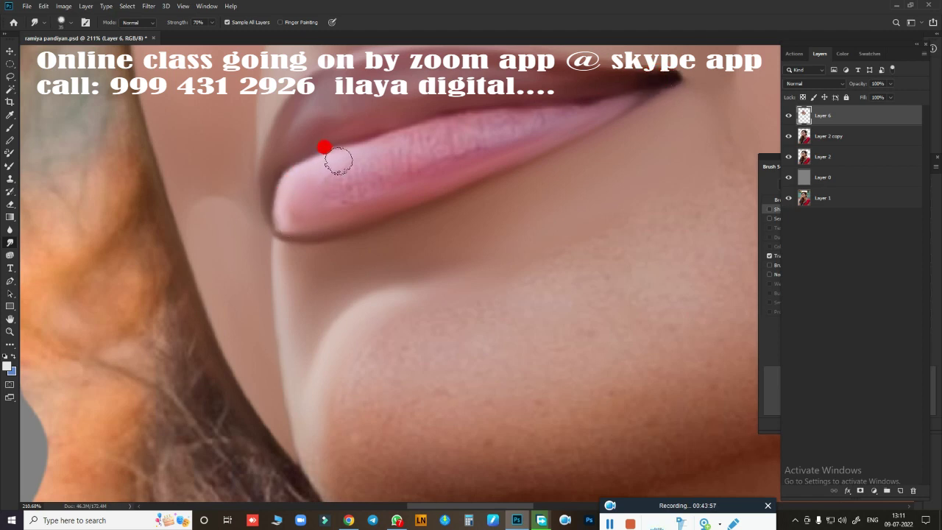
drag(338, 160, 503, 115)
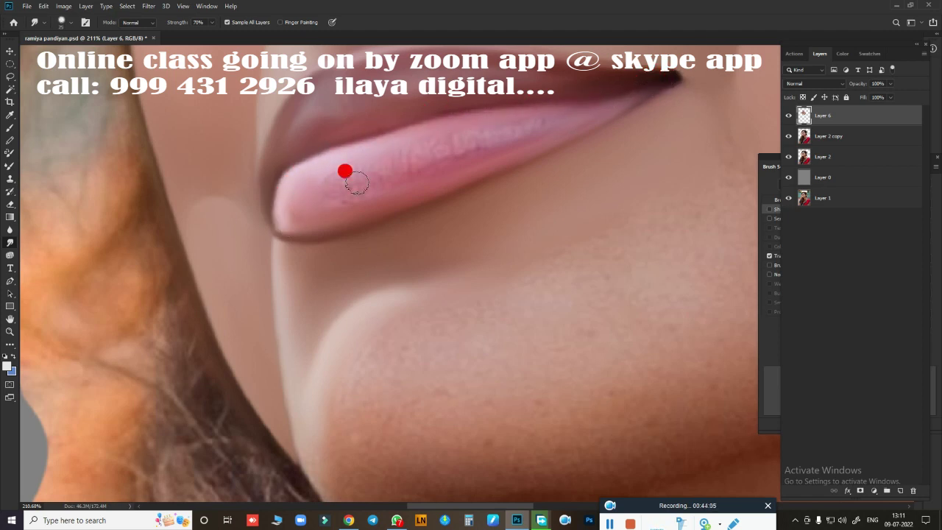
mouse_move(345, 172)
mouse_down()
mouse_move(350, 154)
mouse_move(429, 123)
mouse_up()
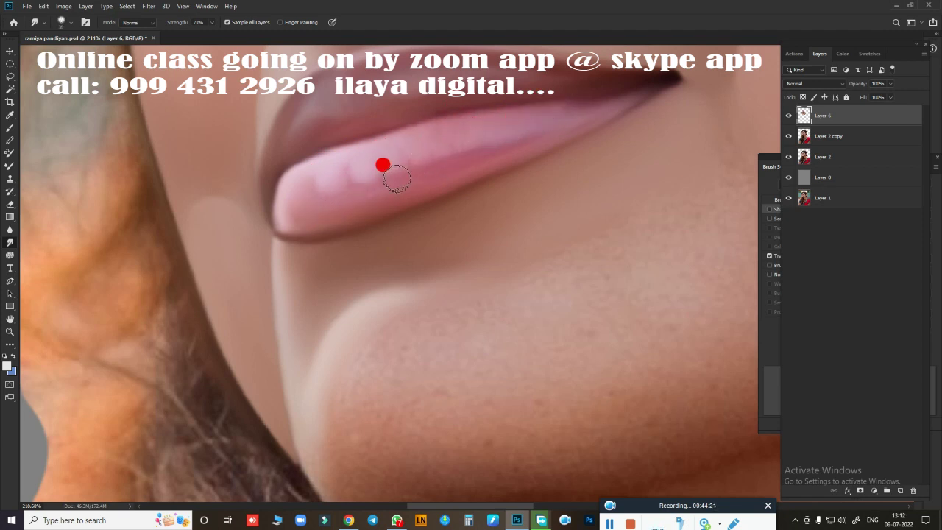
mouse_move(658, 170)
mouse_down()
mouse_move(393, 356)
mouse_move(511, 223)
mouse_move(312, 219)
mouse_up()
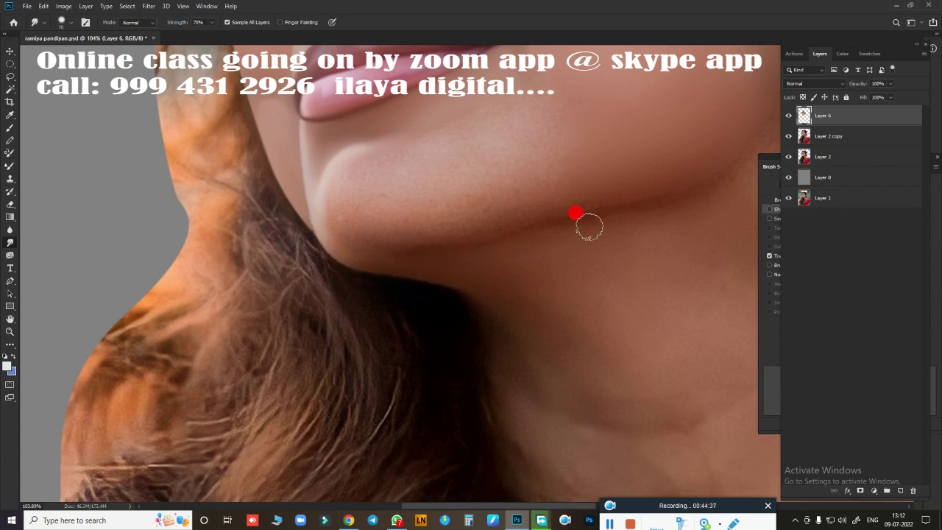
mouse_move(340, 213)
mouse_down()
mouse_move(364, 194)
mouse_move(412, 270)
mouse_move(370, 223)
mouse_move(380, 181)
mouse_move(288, 242)
mouse_move(343, 245)
mouse_move(267, 273)
mouse_move(404, 208)
mouse_move(398, 187)
mouse_move(414, 184)
mouse_move(413, 161)
mouse_up()
Smear the hair strands near the neck with a larger smudge brush.
key(bracketleft)
key(bracketleft)
key(bracketleft)
mouse_move(421, 192)
mouse_down()
mouse_move(488, 332)
mouse_move(429, 189)
mouse_move(485, 269)
mouse_move(467, 223)
mouse_move(441, 317)
mouse_move(459, 240)
mouse_move(501, 337)
mouse_move(501, 211)
mouse_move(525, 400)
mouse_move(528, 311)
mouse_move(435, 251)
mouse_move(381, 159)
mouse_move(370, 250)
mouse_move(427, 164)
mouse_move(461, 359)
mouse_move(434, 127)
mouse_up()
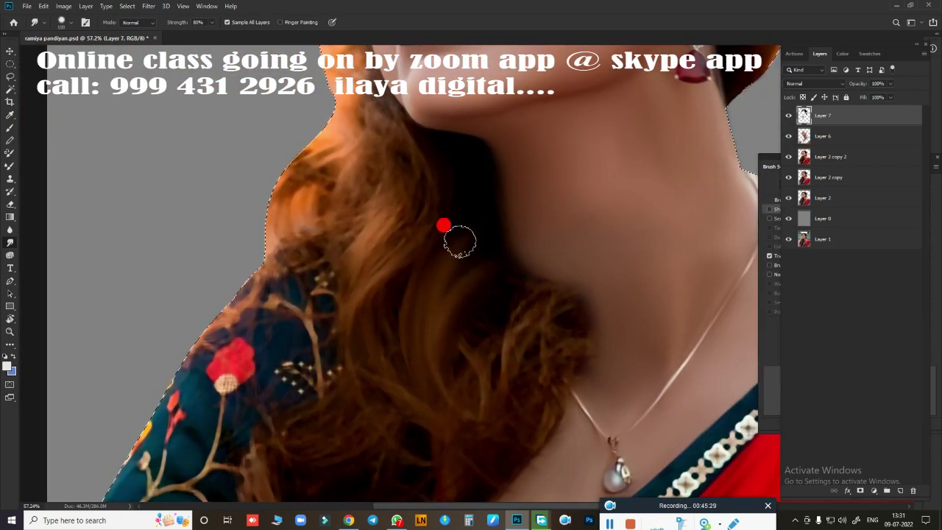
key(bracketright)
key(bracketright)
key(bracketright)
key(bracketright)
mouse_move(433, 128)
mouse_down()
mouse_move(305, 161)
mouse_move(368, 141)
mouse_move(246, 320)
mouse_move(274, 210)
mouse_move(381, 172)
mouse_move(343, 254)
mouse_move(253, 282)
mouse_move(258, 353)
mouse_move(368, 330)
mouse_move(423, 297)
mouse_move(344, 321)
mouse_up()
scroll(423, 296, up, 3)
scroll(344, 322, up, 3)
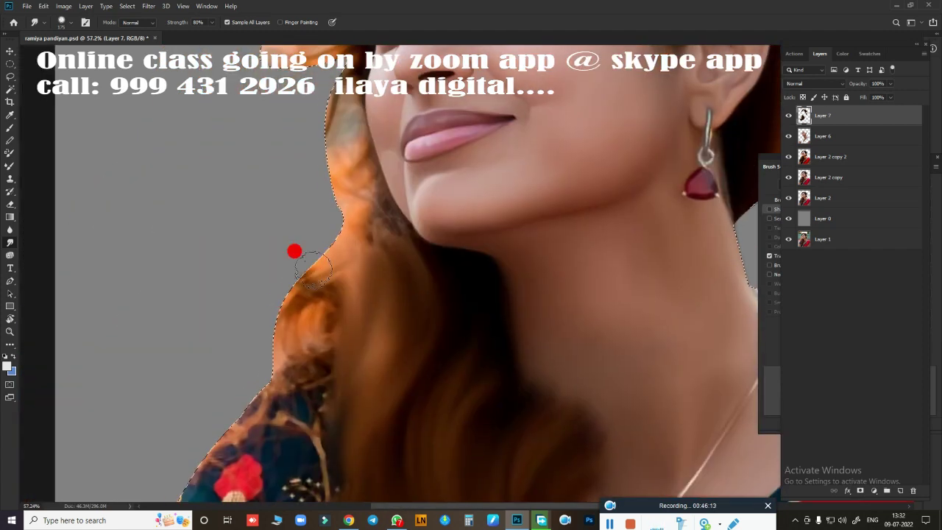
mouse_move(295, 248)
mouse_down()
mouse_move(284, 320)
mouse_move(252, 375)
mouse_move(194, 361)
mouse_up()
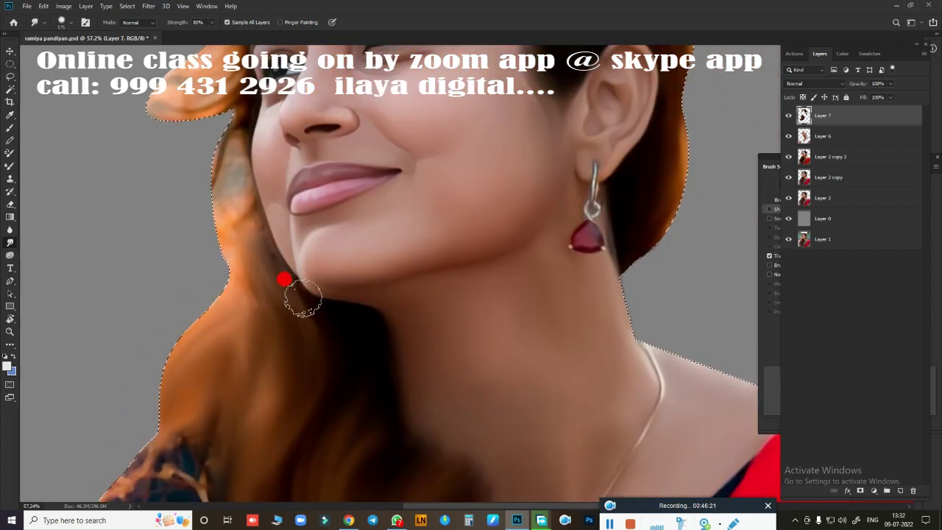
Smooth the hair edge near the chin and smear the strands along the jaw.
scroll(285, 273, up, 3)
drag(240, 208, 272, 280)
scroll(271, 280, up, 3)
mouse_move(329, 232)
mouse_down()
mouse_move(309, 275)
mouse_move(331, 361)
mouse_move(311, 319)
mouse_move(309, 335)
mouse_up()
scroll(291, 317, down, 5)
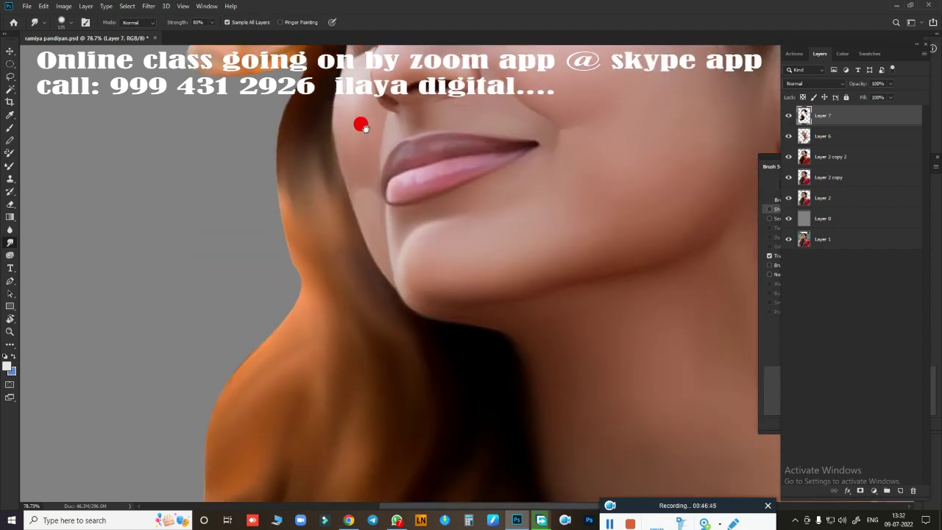
Check the hair without the selection outline, then smear the orange curl into smooth strands.
key(ctrl+d)
scroll(292, 245, up, 1)
scroll(300, 280, up, 5)
scroll(318, 443, down, 2)
key(ctrl+shift+d)
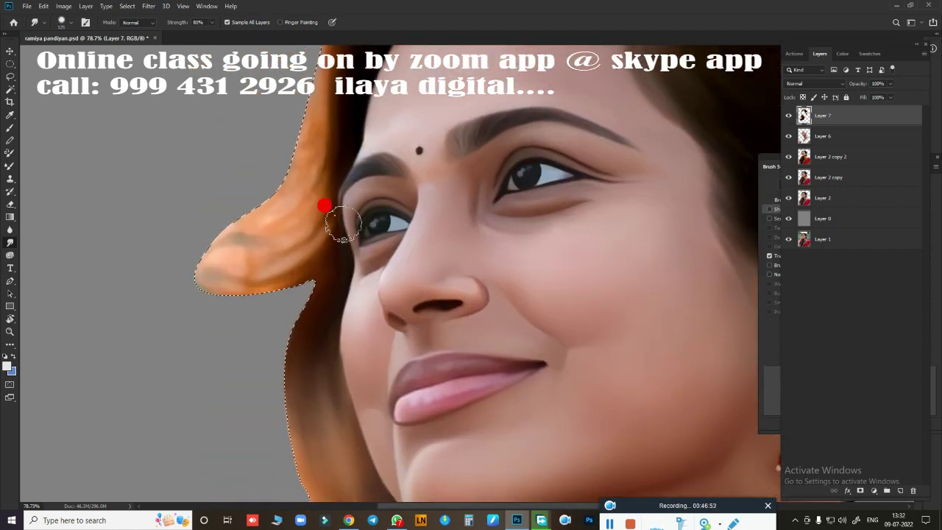
scroll(368, 214, up, 2)
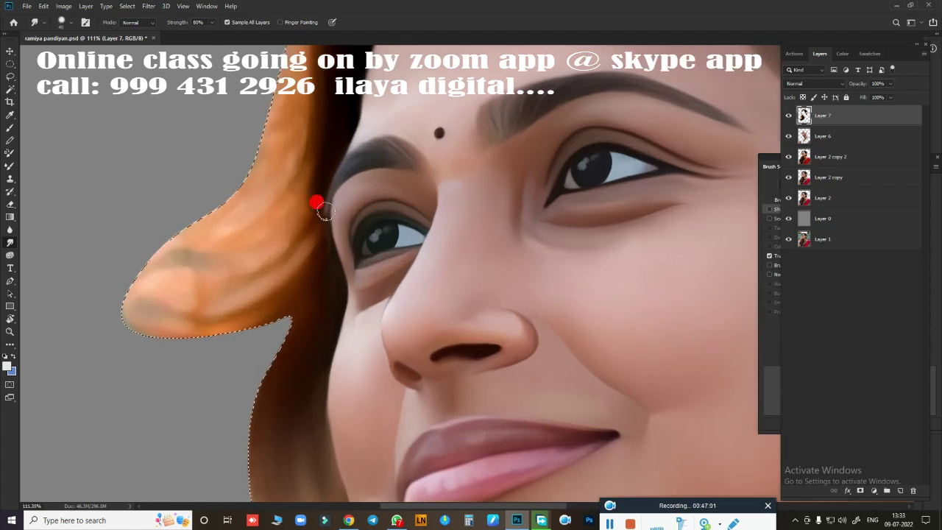
mouse_move(326, 241)
mouse_down()
mouse_move(305, 143)
mouse_move(303, 234)
mouse_move(290, 275)
mouse_move(255, 280)
mouse_move(202, 229)
mouse_move(147, 255)
mouse_move(257, 284)
mouse_move(269, 94)
mouse_move(257, 135)
mouse_move(189, 227)
mouse_move(248, 476)
mouse_move(257, 258)
mouse_move(272, 339)
mouse_move(255, 265)
mouse_move(295, 191)
mouse_move(252, 329)
mouse_up()
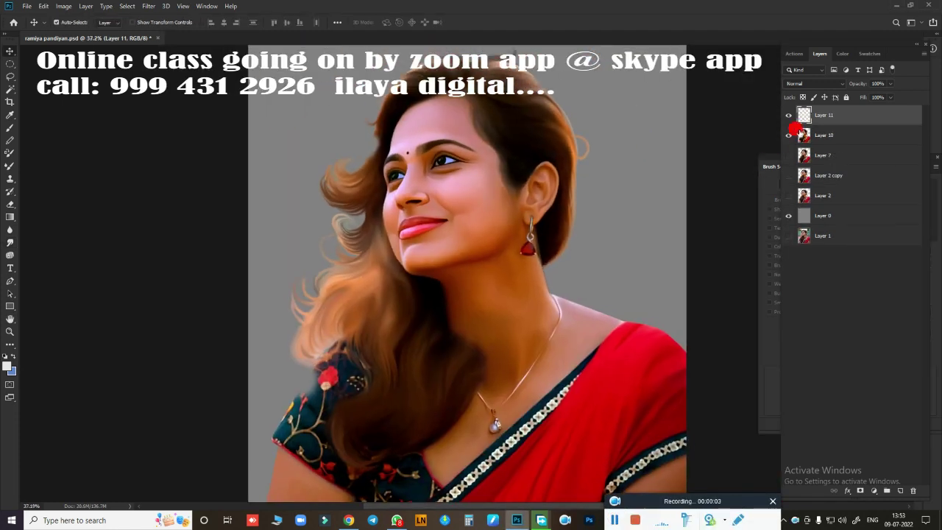
Compare against the original photo, then pick a brush preset and sample a hair colour.
click(788, 135)
click(788, 134)
click(789, 135)
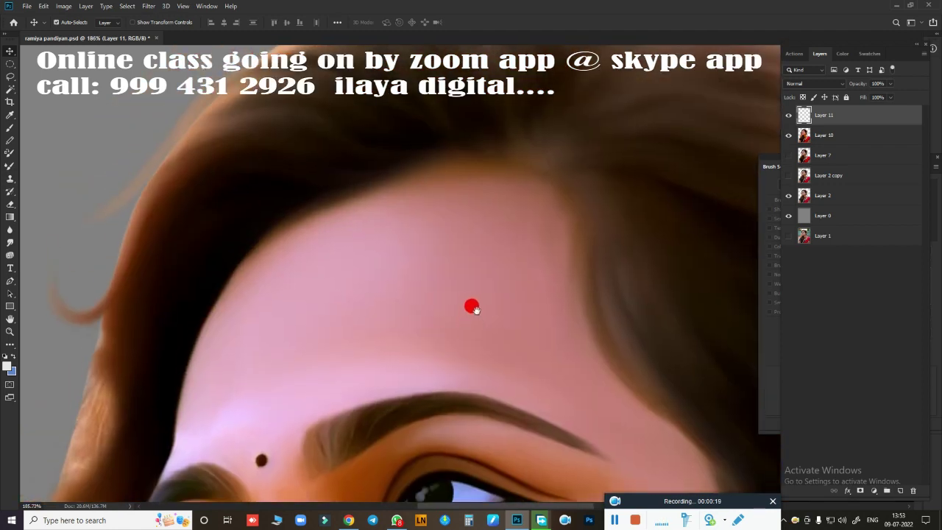
key(b)
right_click(324, 245)
double_click(389, 385)
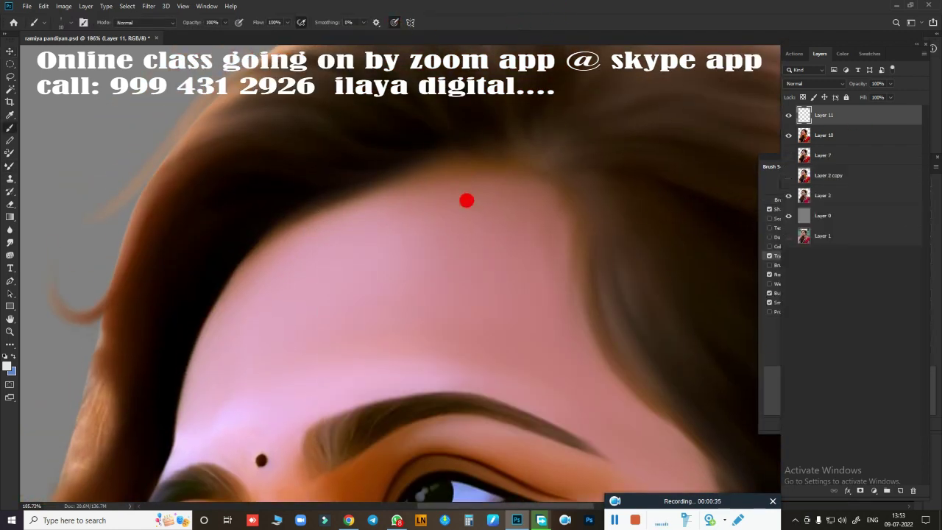
click(9, 369)
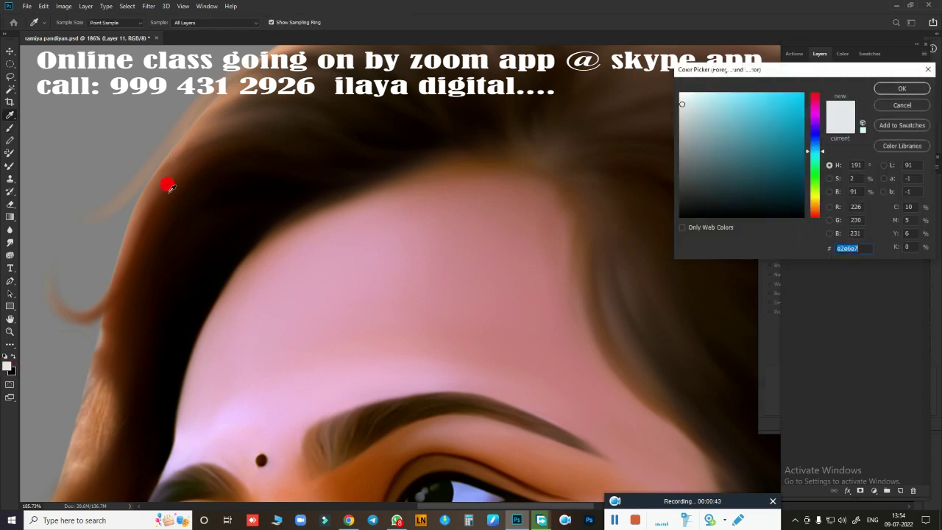
click(508, 218)
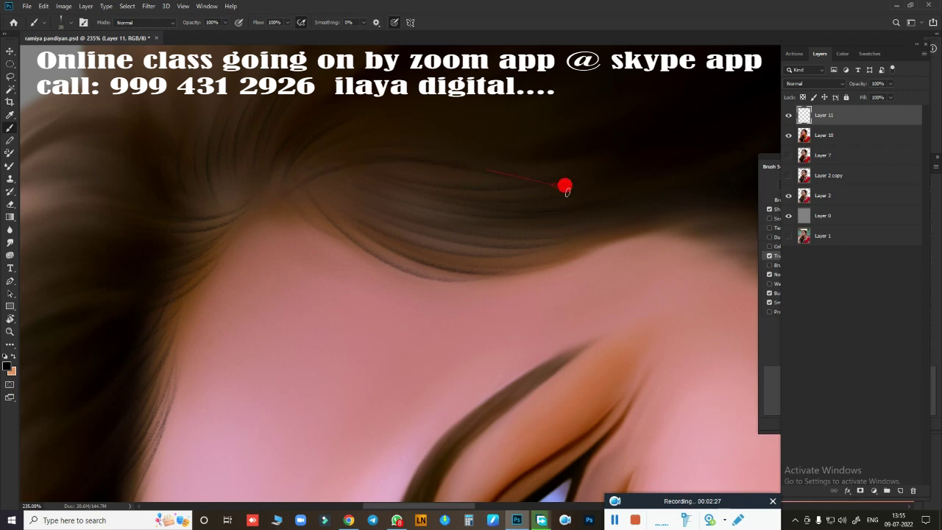
Paint a thin strand along the temple hairline.
scroll(501, 288, down, 3)
scroll(501, 187, down, 3)
scroll(515, 221, up, 4)
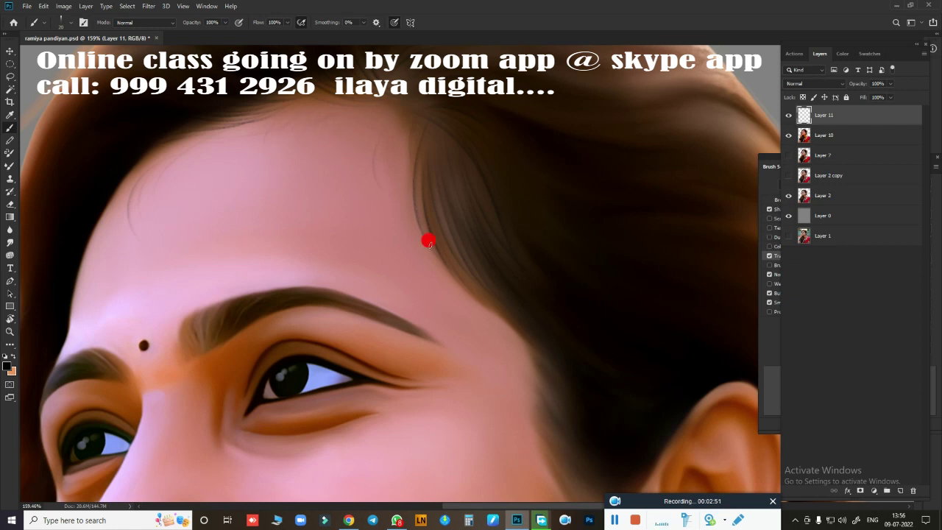
scroll(429, 240, right, 2)
scroll(332, 76, down, 2)
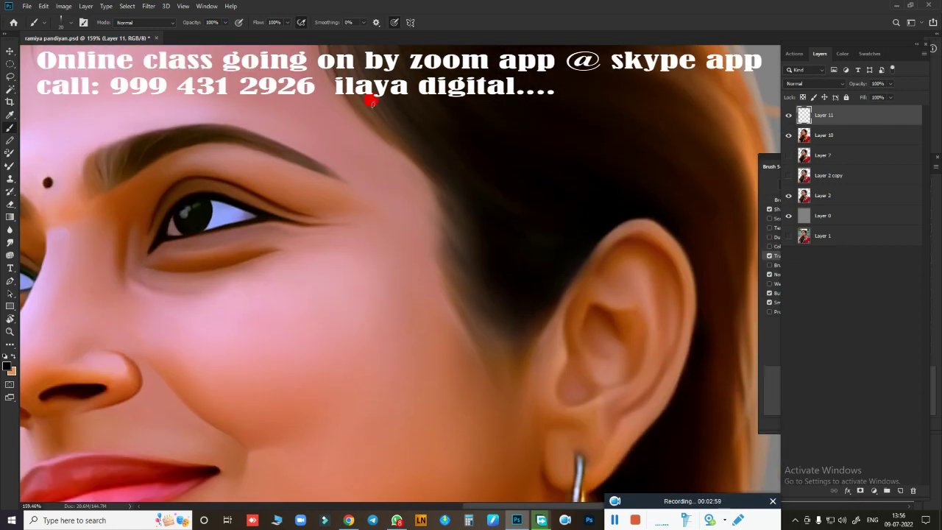
scroll(469, 247, up, 4)
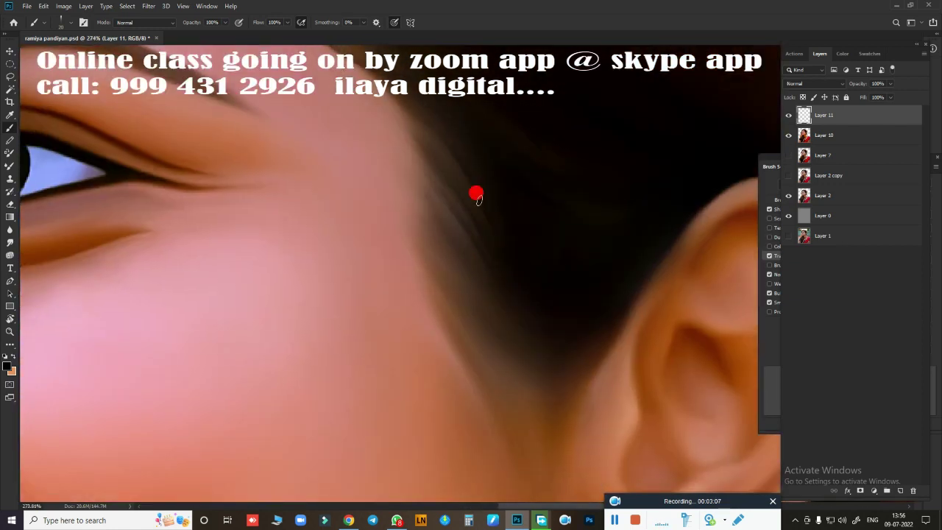
drag(426, 213, 443, 290)
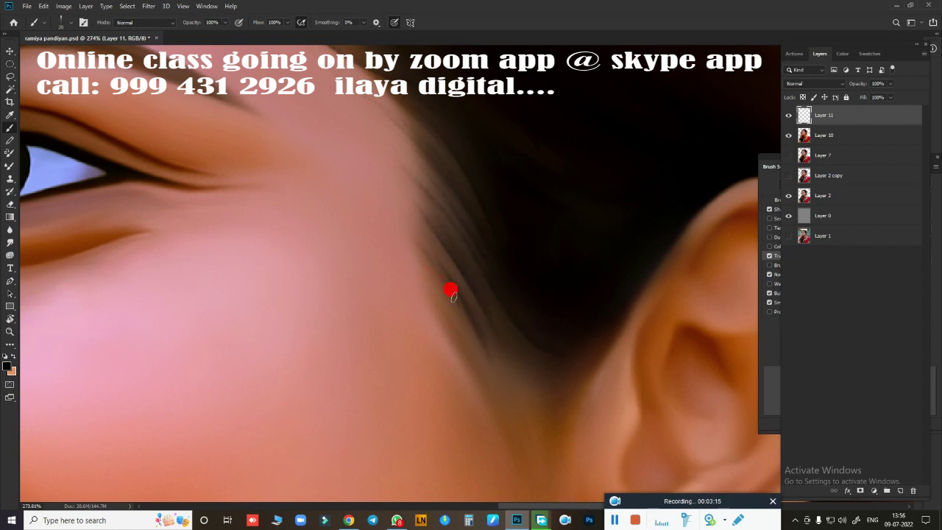
Hide and re-show Layer 10 to compare the strands beside the ear with the photo.
drag(522, 377, 447, 186)
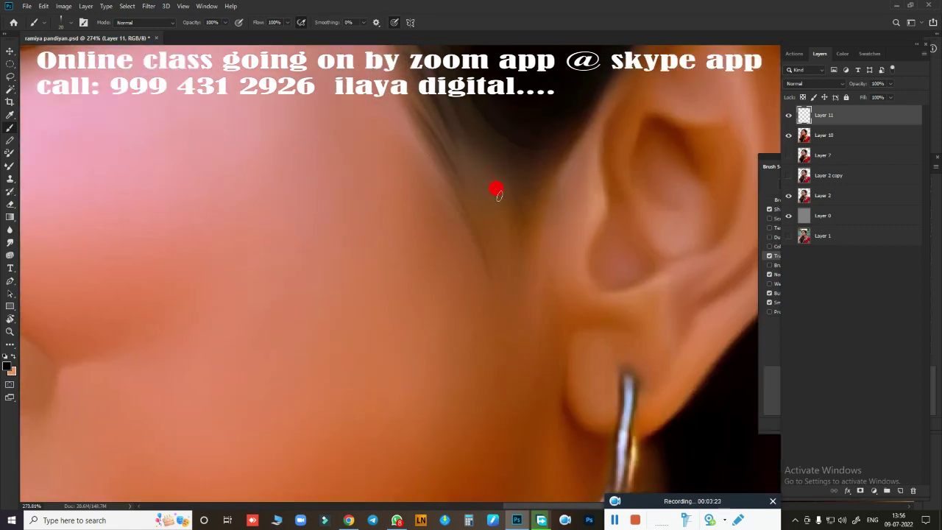
click(788, 136)
scroll(471, 261, down, 3)
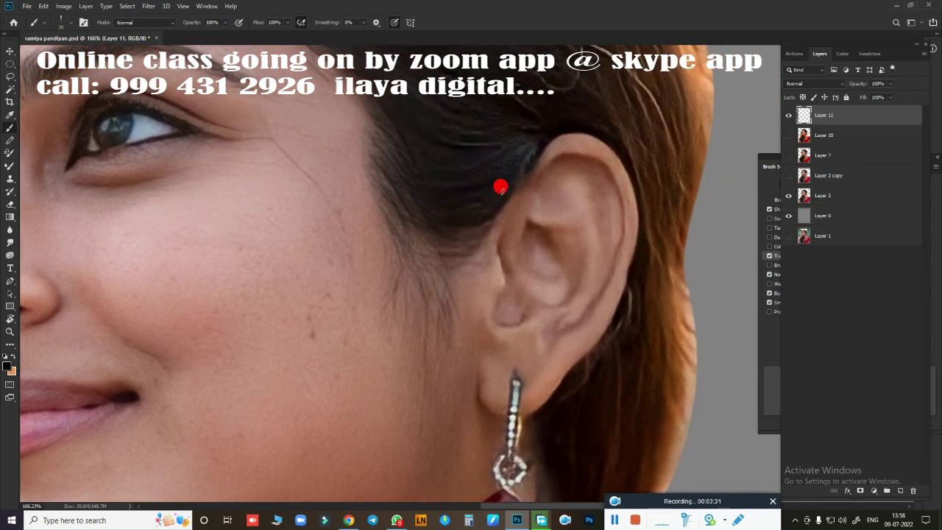
scroll(605, 172, down, 2)
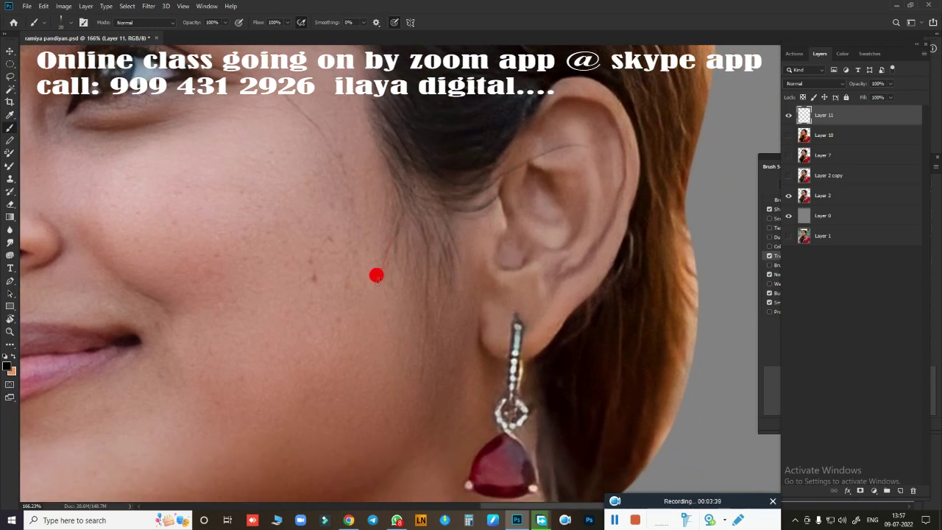
click(788, 135)
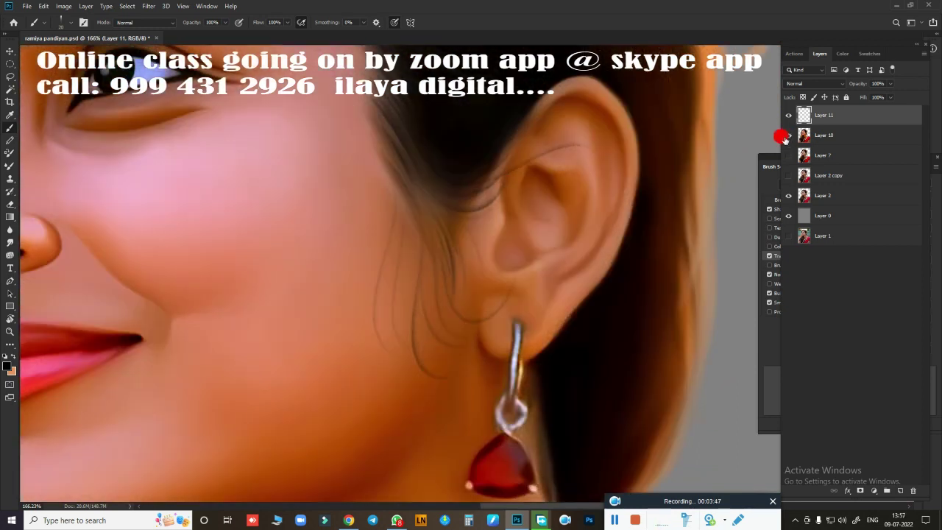
scroll(511, 313, up, 2)
scroll(359, 214, up, 1)
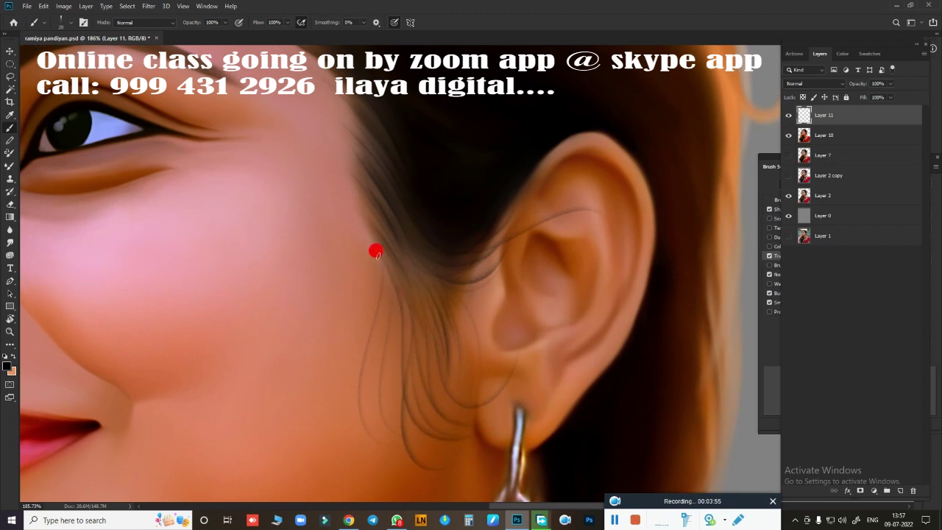
drag(404, 361, 469, 170)
scroll(552, 250, up, 10)
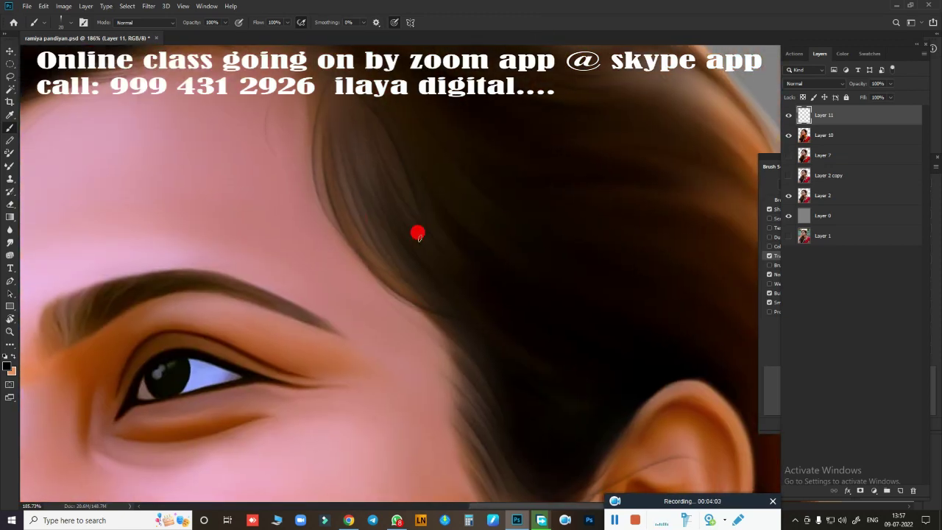
scroll(470, 324, up, 2)
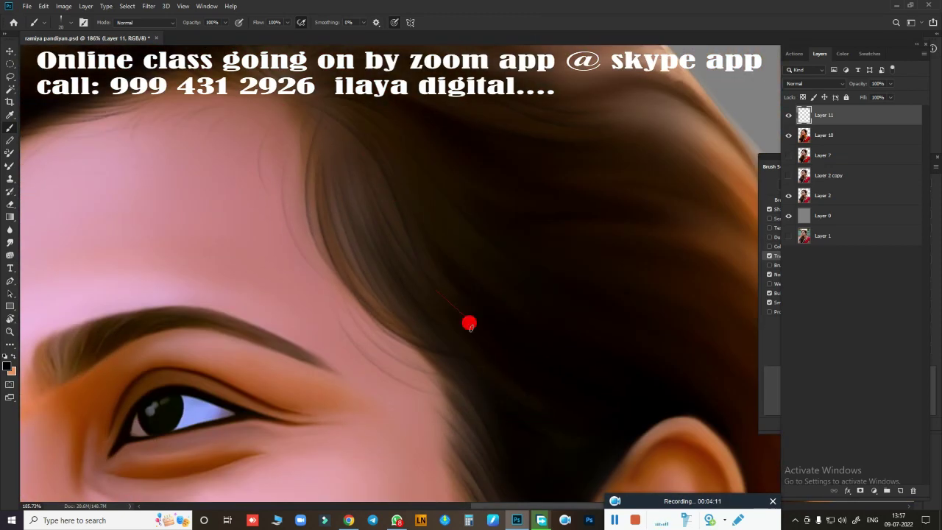
scroll(433, 262, down, 5)
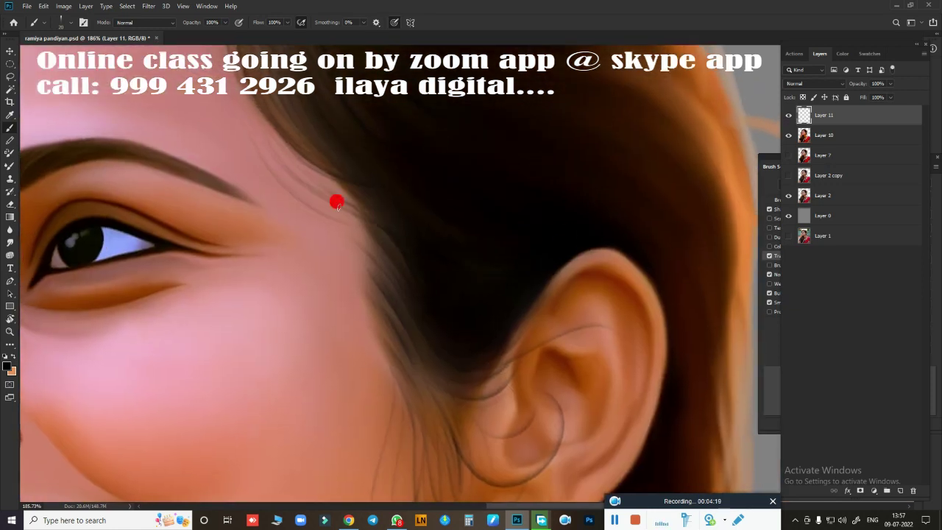
scroll(413, 341, up, 5)
scroll(441, 257, left, 10)
Paint dark curved strands around the hair curl and lower waves.
scroll(341, 292, up, 5)
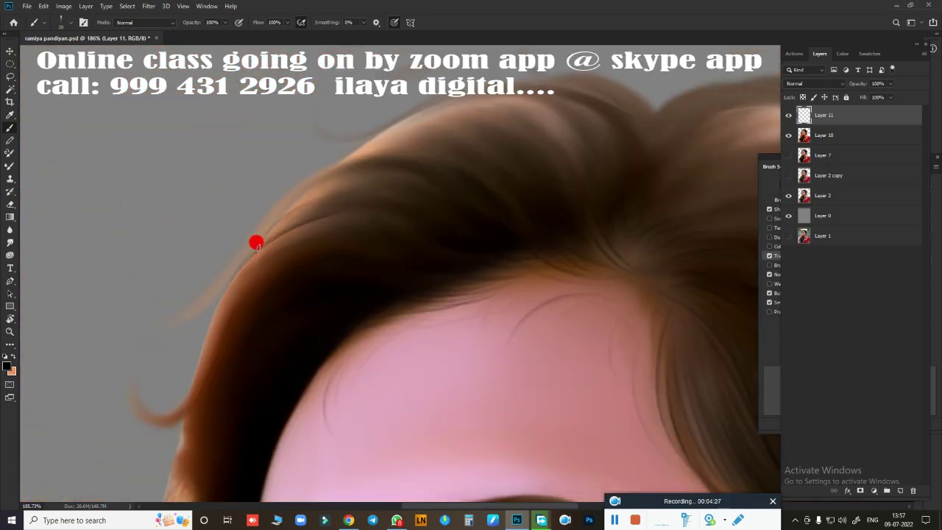
drag(198, 313, 352, 159)
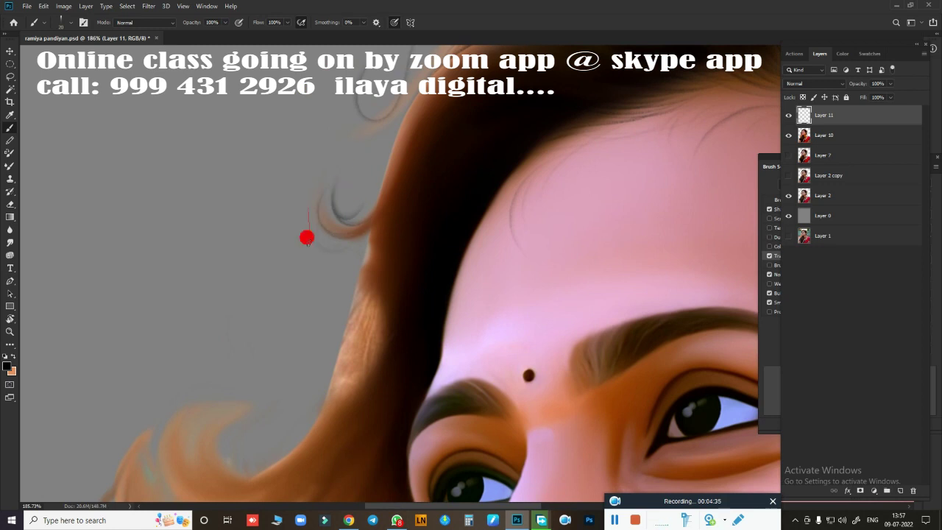
scroll(338, 191, down, 6)
scroll(339, 191, left, 4)
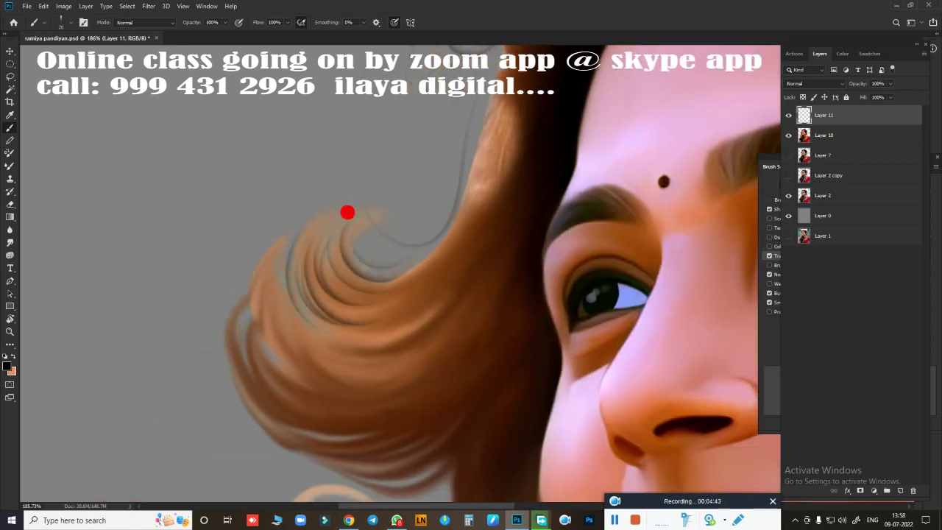
scroll(351, 218, up, 5)
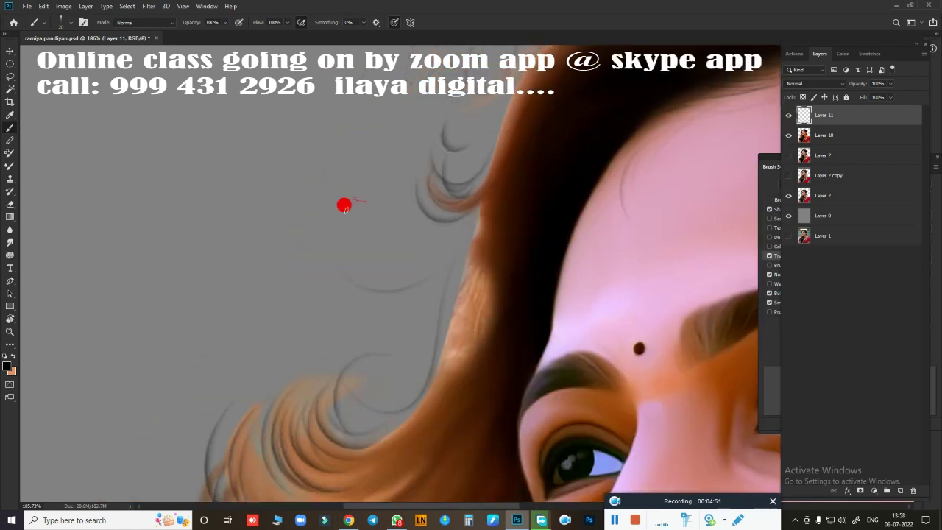
scroll(343, 206, down, 5)
scroll(625, 88, up, 5)
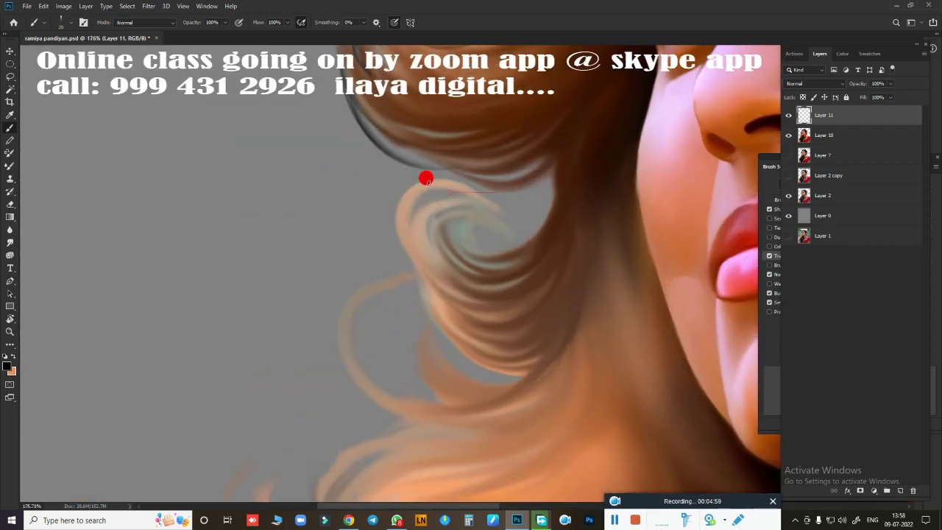
mouse_move(425, 178)
mouse_down()
mouse_move(500, 244)
mouse_move(400, 351)
mouse_move(388, 398)
mouse_up()
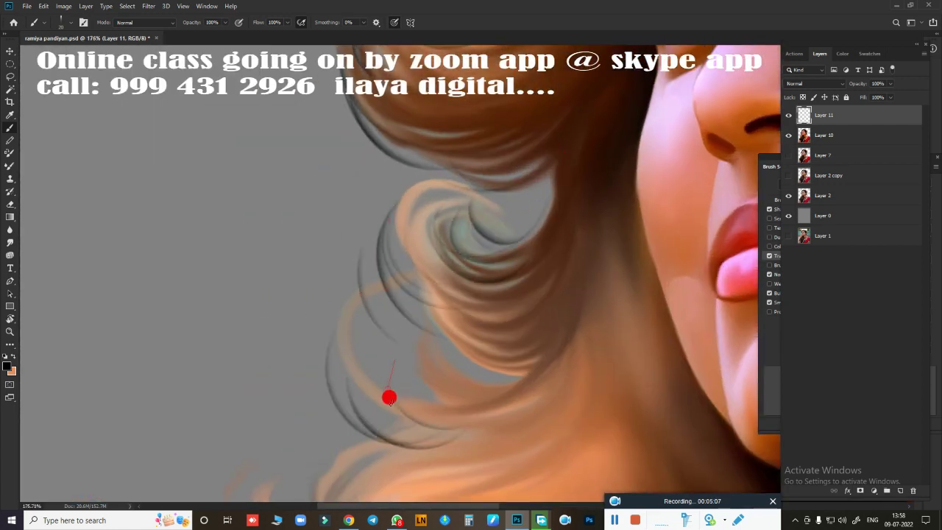
scroll(388, 398, down, 3)
drag(351, 340, 370, 237)
Paint dark curl strands on the left hair and along the lower hair edge.
mouse_move(450, 260)
mouse_down()
mouse_move(272, 251)
mouse_move(214, 419)
mouse_up()
drag(320, 312, 243, 434)
mouse_move(356, 360)
mouse_down()
mouse_move(611, 150)
mouse_move(334, 330)
mouse_move(370, 415)
mouse_move(604, 231)
mouse_move(491, 441)
mouse_up()
scroll(500, 361, down, 5)
Paint curly flyaway strands near the crown and above the shoulder in a rotated view.
mouse_move(499, 361)
mouse_down()
mouse_move(435, 199)
mouse_move(100, 183)
mouse_up()
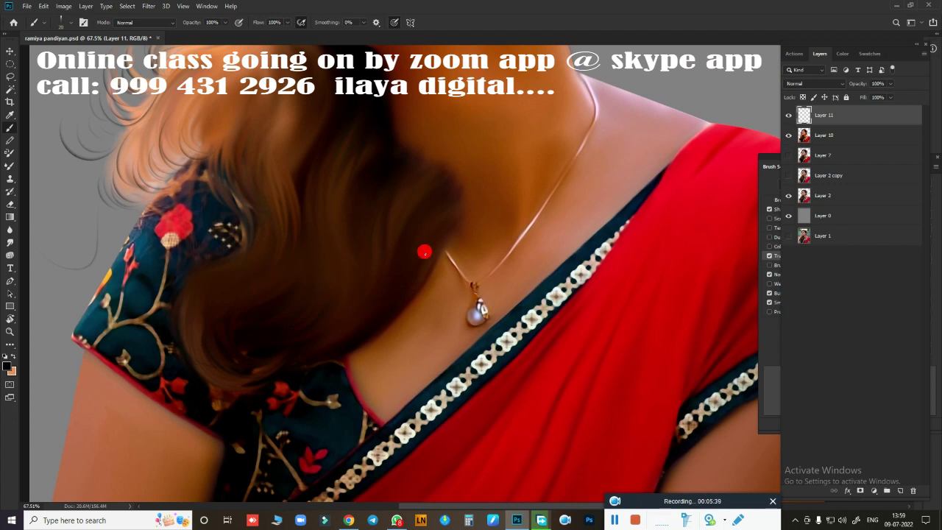
drag(391, 246, 445, 393)
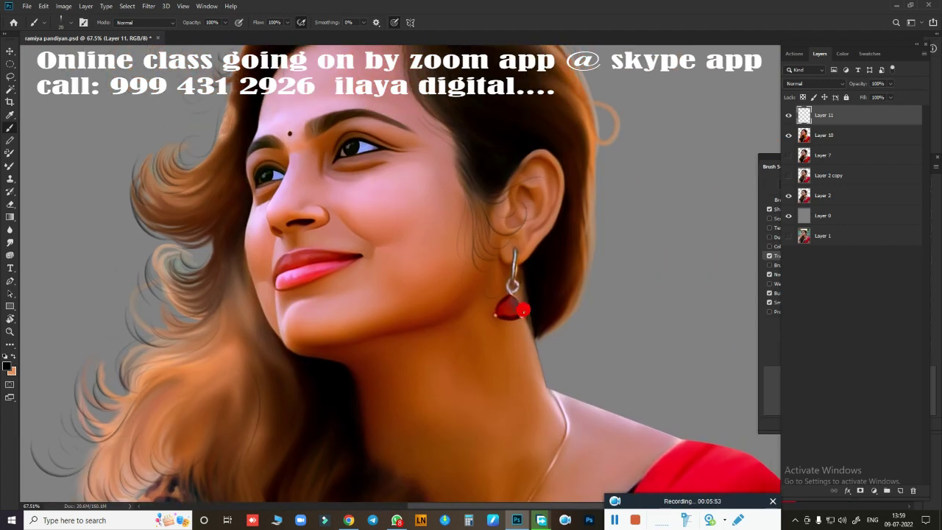
drag(251, 506, 210, 209)
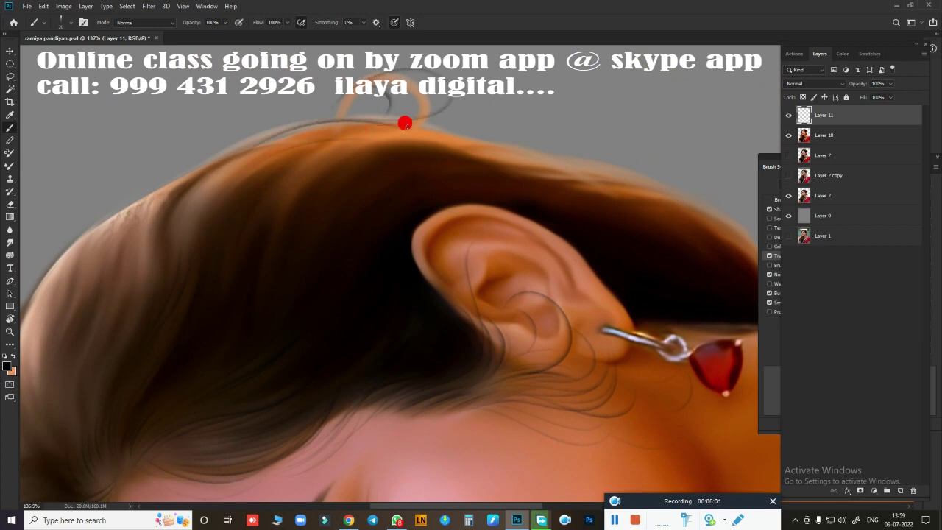
mouse_move(404, 123)
mouse_down()
mouse_move(498, 151)
mouse_move(442, 150)
mouse_up()
drag(545, 121, 646, 211)
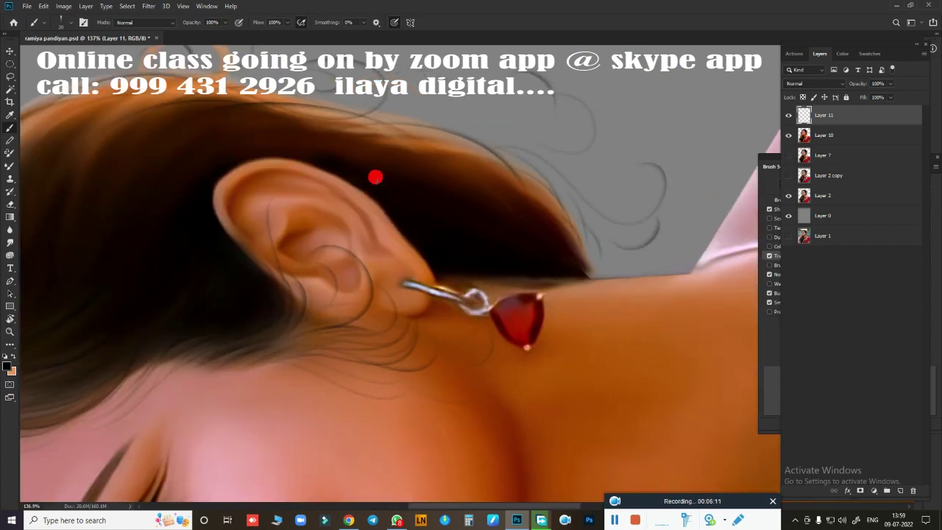
drag(375, 176, 209, 213)
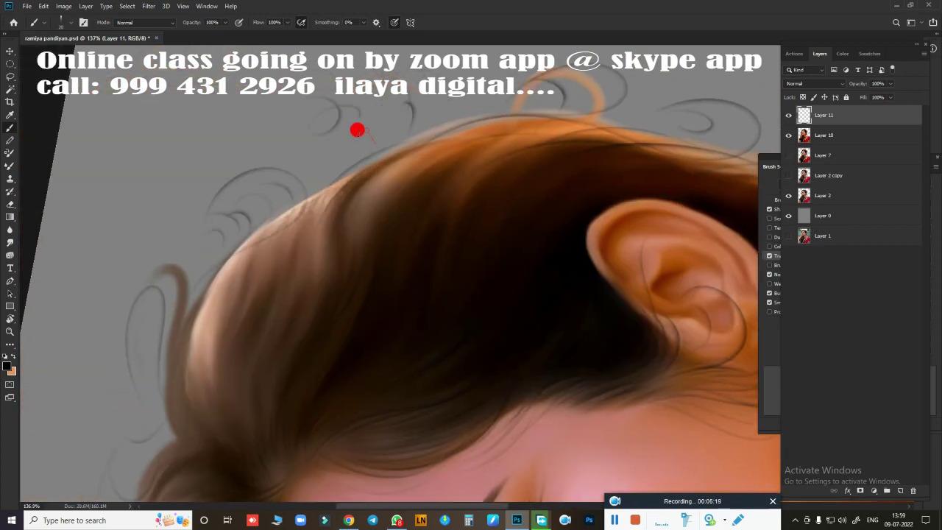
drag(196, 418, 385, 318)
key(ctrl+minus)
key(ctrl+minus)
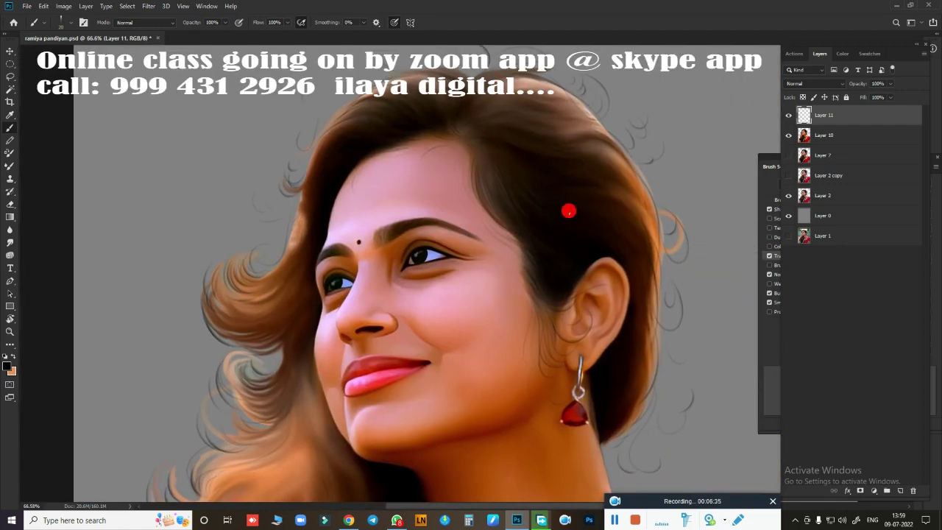
drag(329, 425, 354, 252)
Add a new layer and paint light-orange strands across the left hair curl.
key(ctrl+0)
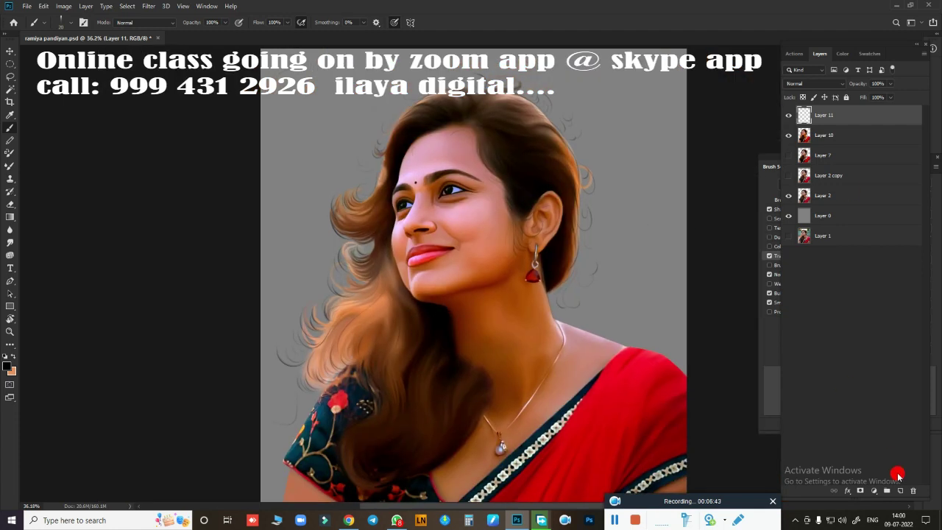
key(ctrl+shift+alt+n)
scroll(407, 325, up, 5)
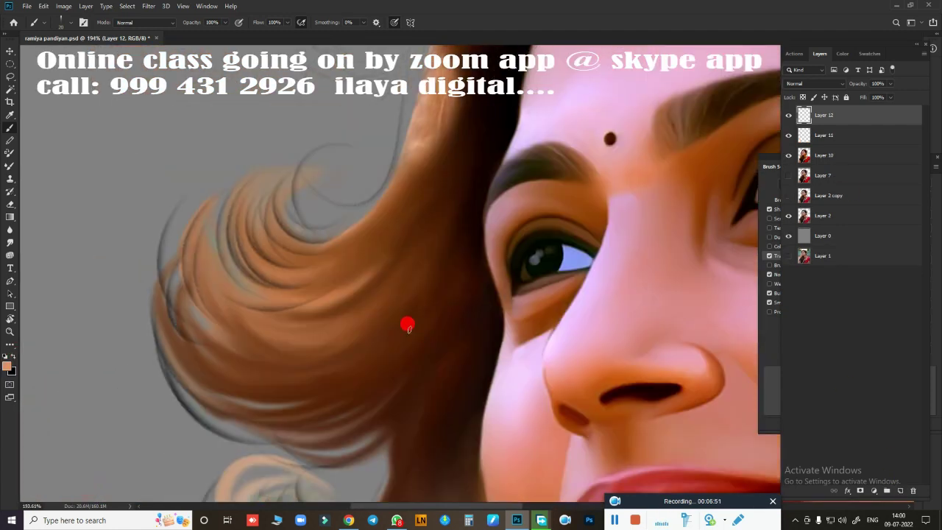
drag(267, 183, 221, 302)
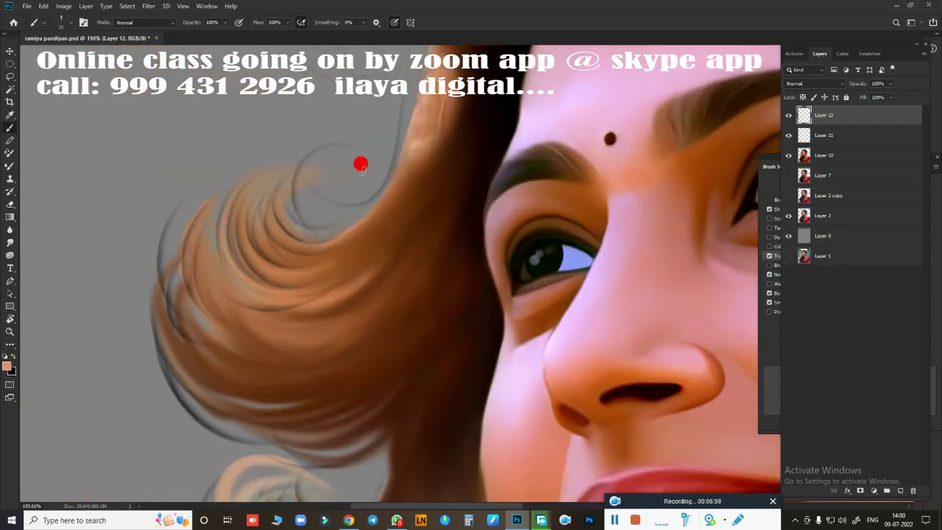
mouse_move(360, 162)
mouse_down()
mouse_move(191, 309)
mouse_move(272, 265)
mouse_move(250, 257)
mouse_up()
mouse_move(416, 179)
mouse_down()
mouse_move(446, 137)
mouse_move(340, 143)
mouse_move(282, 347)
mouse_move(237, 199)
mouse_up()
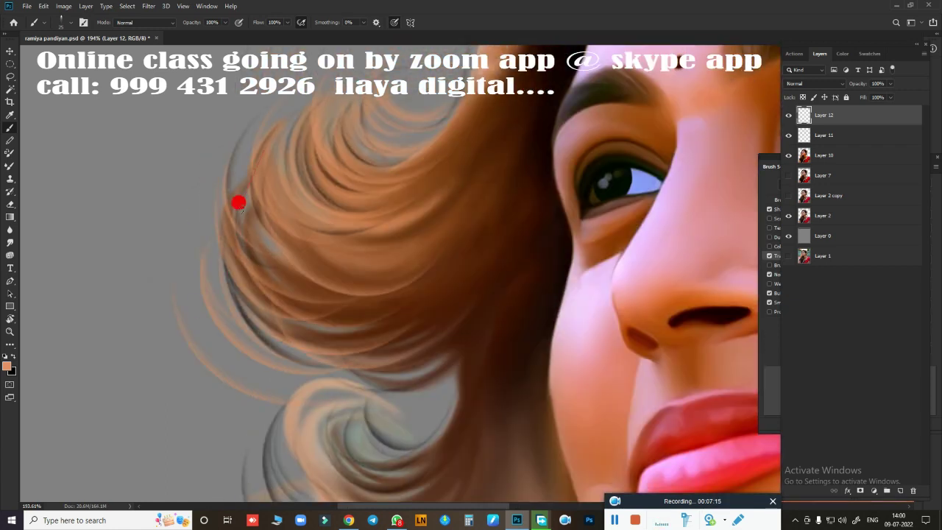
mouse_move(432, 387)
mouse_down()
mouse_move(431, 181)
mouse_move(358, 240)
mouse_move(288, 142)
mouse_move(315, 183)
mouse_move(288, 358)
mouse_move(525, 166)
mouse_move(335, 235)
mouse_up()
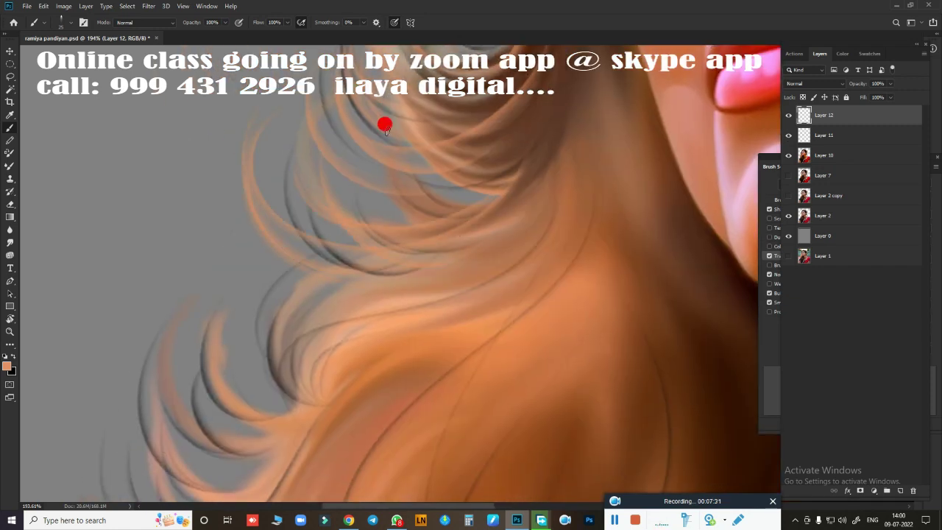
Paint more light strands over the curls and lower hair beside the neck and shoulder.
drag(576, 189, 382, 118)
mouse_move(183, 143)
mouse_down()
mouse_move(111, 262)
mouse_move(301, 204)
mouse_move(202, 184)
mouse_move(322, 295)
mouse_up()
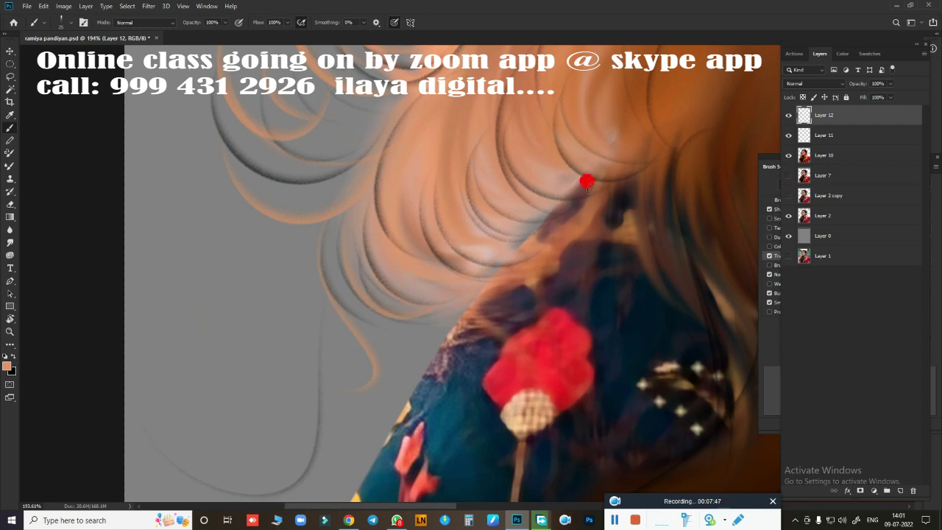
drag(376, 273, 379, 390)
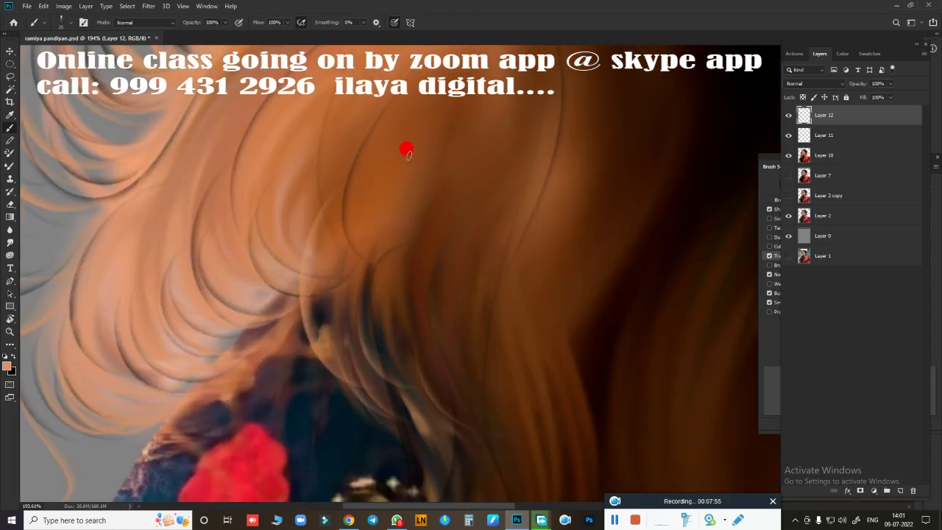
drag(406, 145, 414, 385)
scroll(446, 256, down, 3)
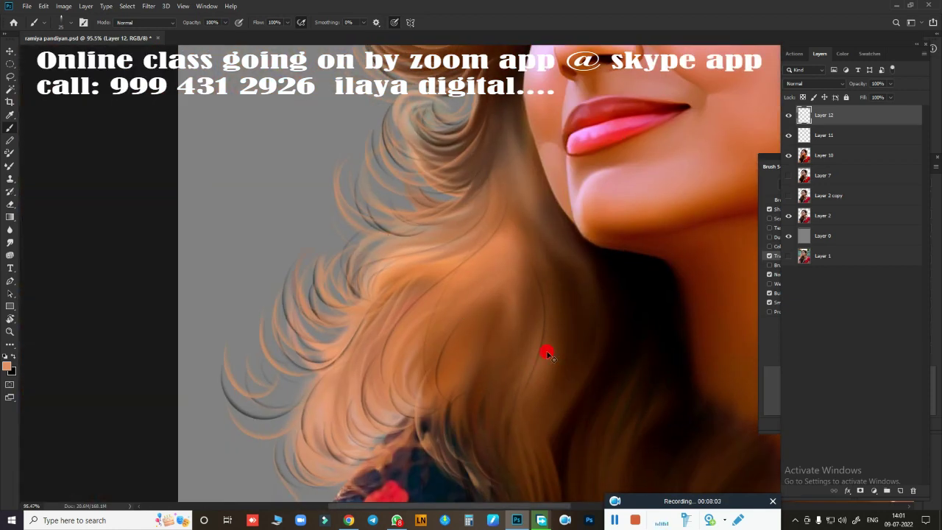
scroll(547, 351, up, 2)
drag(488, 287, 444, 307)
mouse_move(414, 364)
mouse_down()
mouse_move(324, 305)
mouse_move(453, 280)
mouse_up()
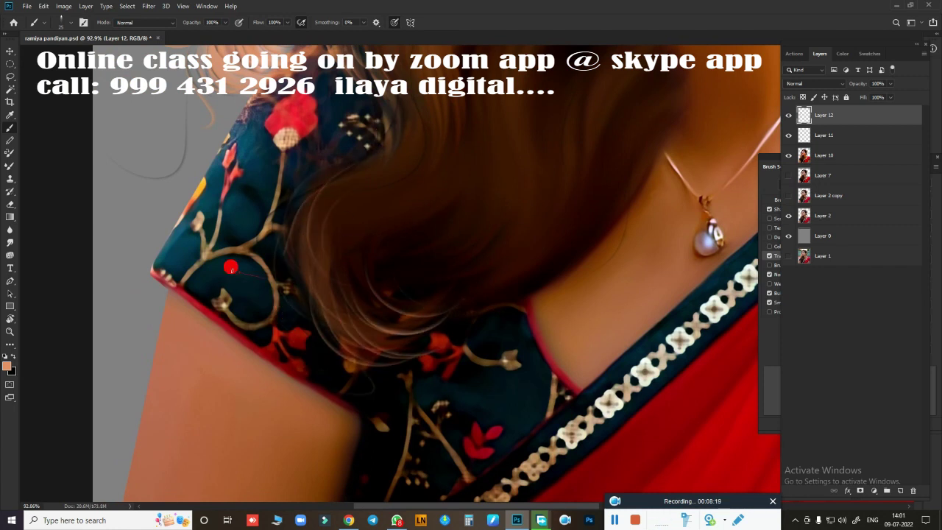
drag(348, 383, 212, 529)
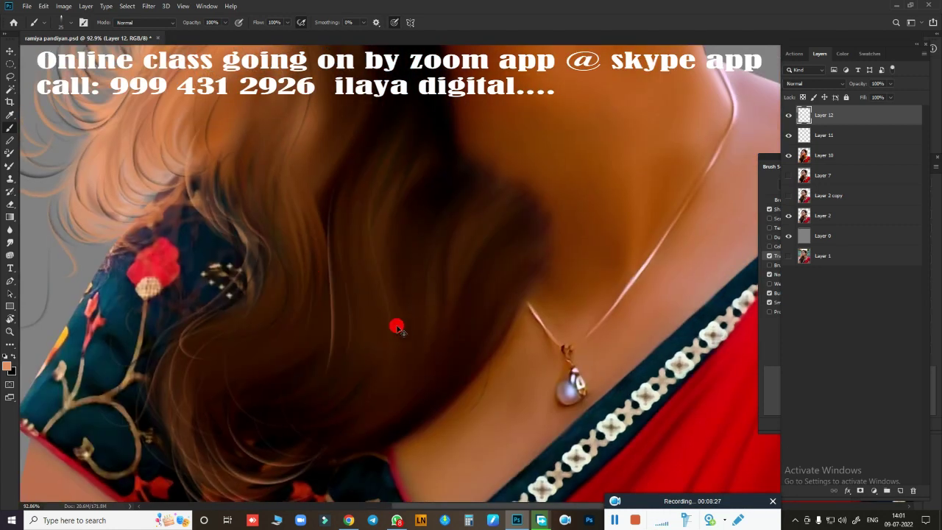
Tilt the canvas to follow the hair direction and paint lighter strands across it.
scroll(296, 302, up, 5)
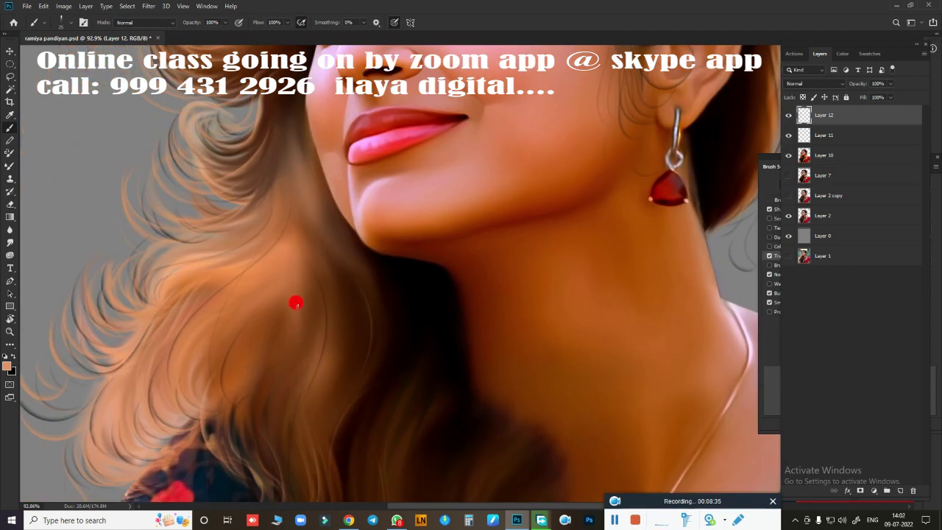
scroll(261, 346, up, 5)
key(r)
scroll(294, 361, up, 3)
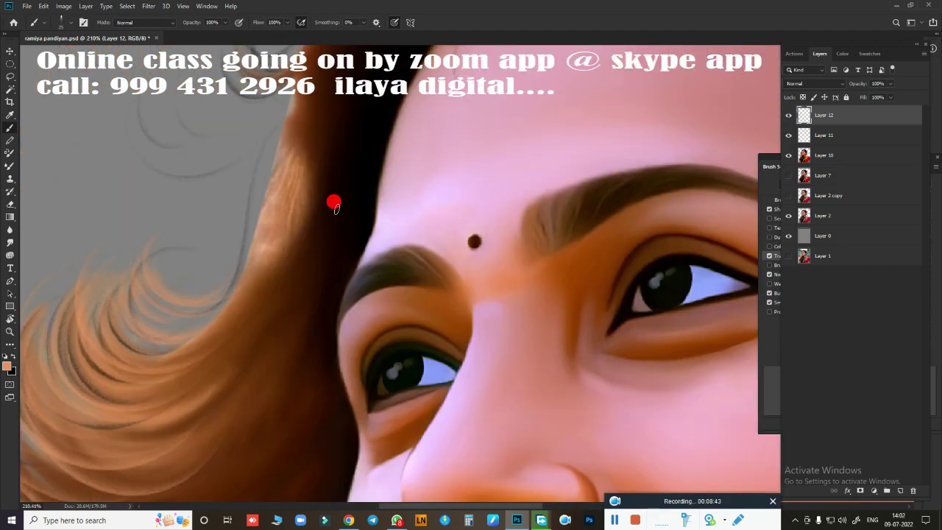
drag(332, 202, 242, 95)
key(b)
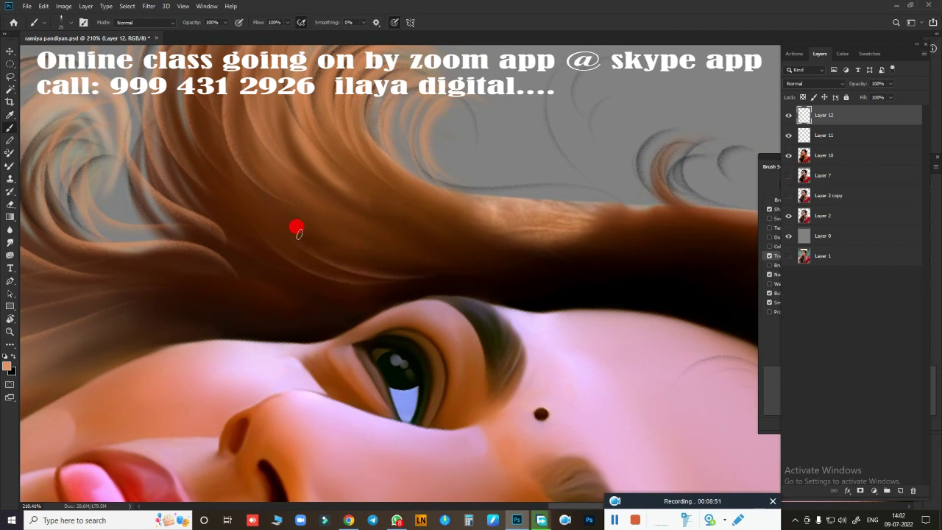
drag(364, 228, 514, 249)
mouse_move(533, 187)
mouse_down()
mouse_move(429, 234)
mouse_move(429, 193)
mouse_move(254, 194)
mouse_move(361, 153)
mouse_up()
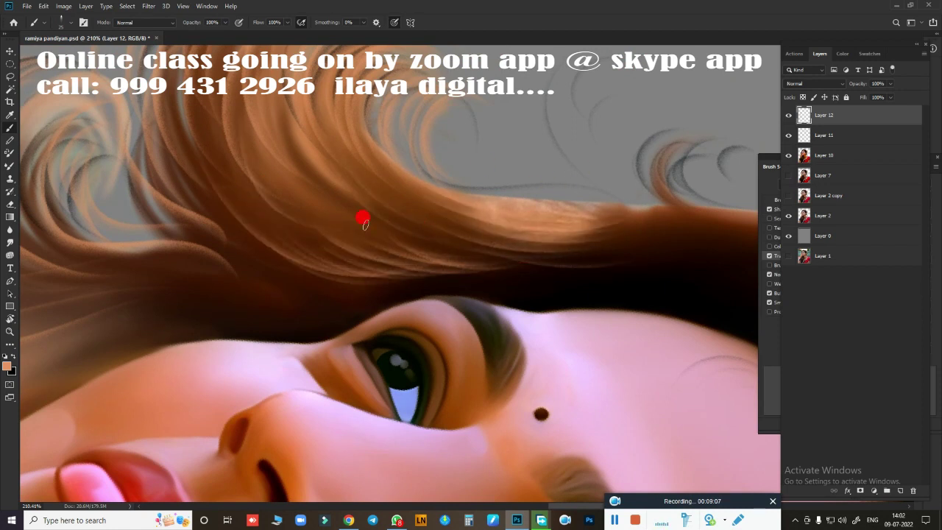
Brush light strands through the dark hair behind the ear, then choose dark brown 4e330f.
drag(361, 216, 508, 234)
mouse_move(393, 196)
mouse_down()
mouse_move(309, 249)
mouse_move(559, 169)
mouse_up()
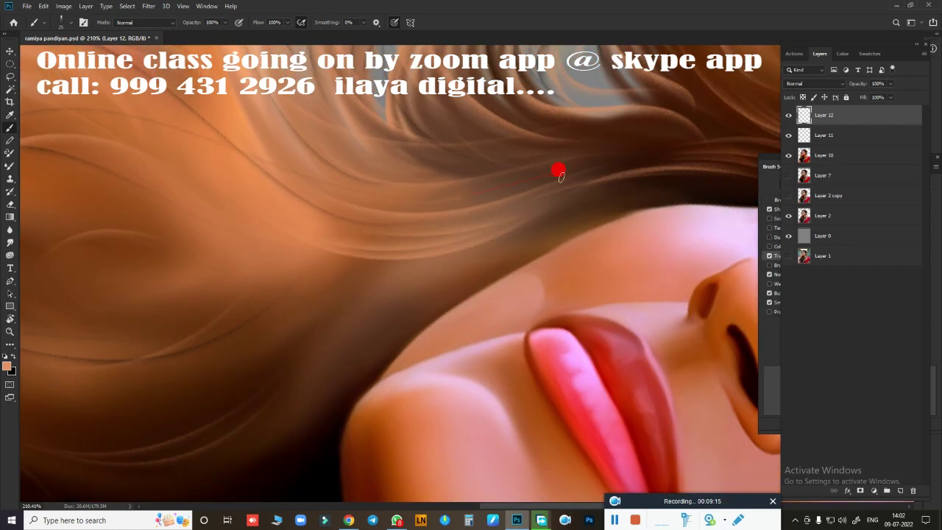
mouse_move(113, 302)
mouse_down()
mouse_move(316, 294)
mouse_move(695, 170)
mouse_up()
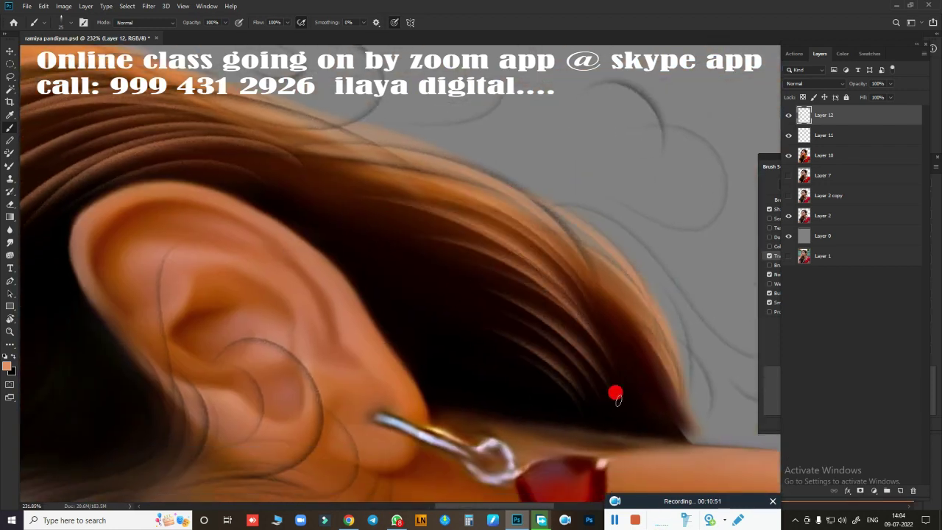
drag(511, 401, 449, 364)
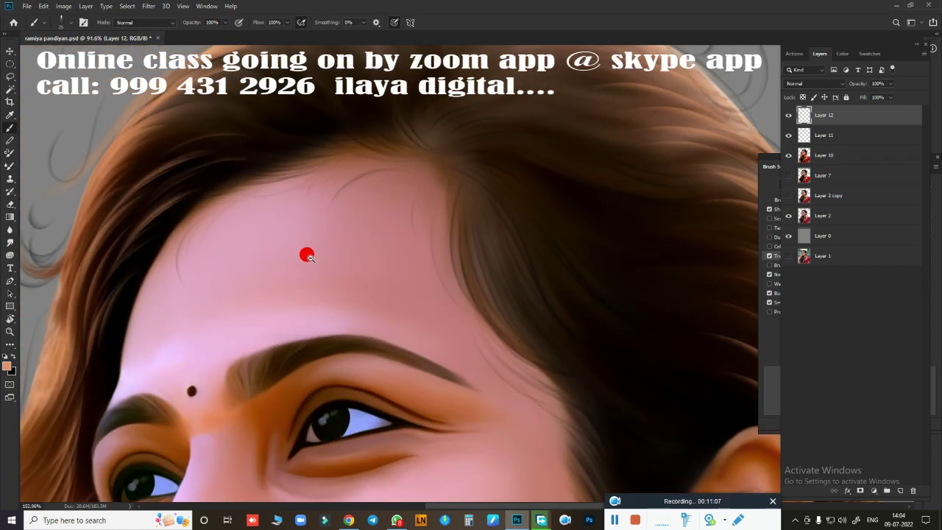
click(460, 152)
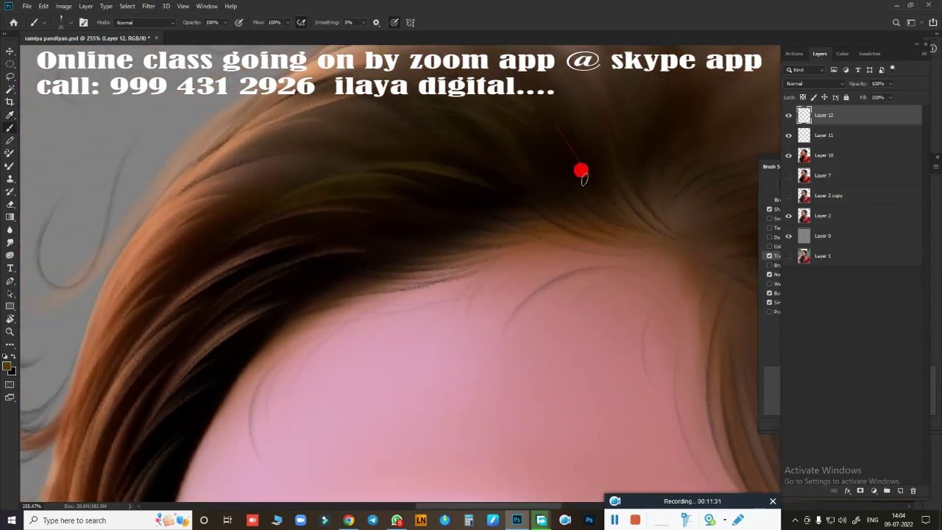
Paint dark brown strands along the hairline, forehead hair and outer hair edge.
drag(428, 110, 700, 212)
mouse_move(231, 259)
mouse_down()
mouse_move(408, 228)
mouse_move(227, 217)
mouse_move(349, 260)
mouse_move(442, 225)
mouse_move(535, 232)
mouse_up()
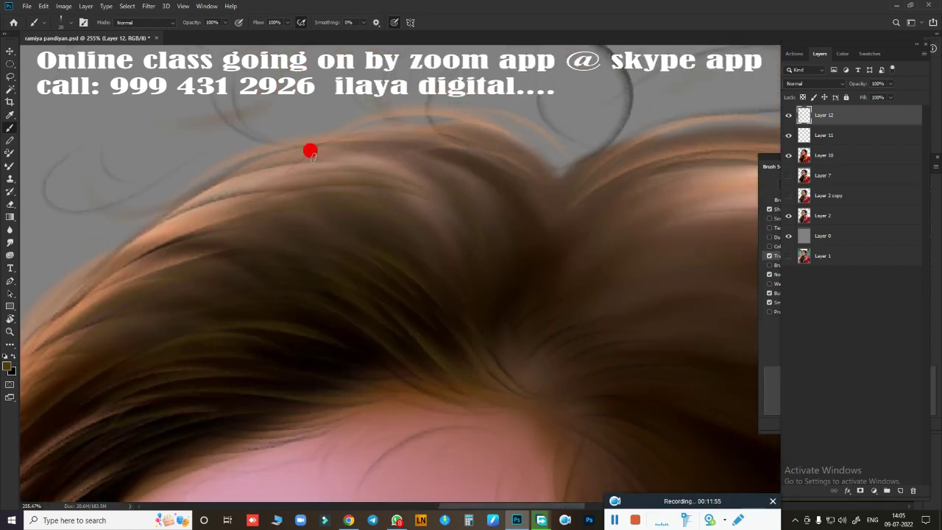
drag(514, 370, 240, 270)
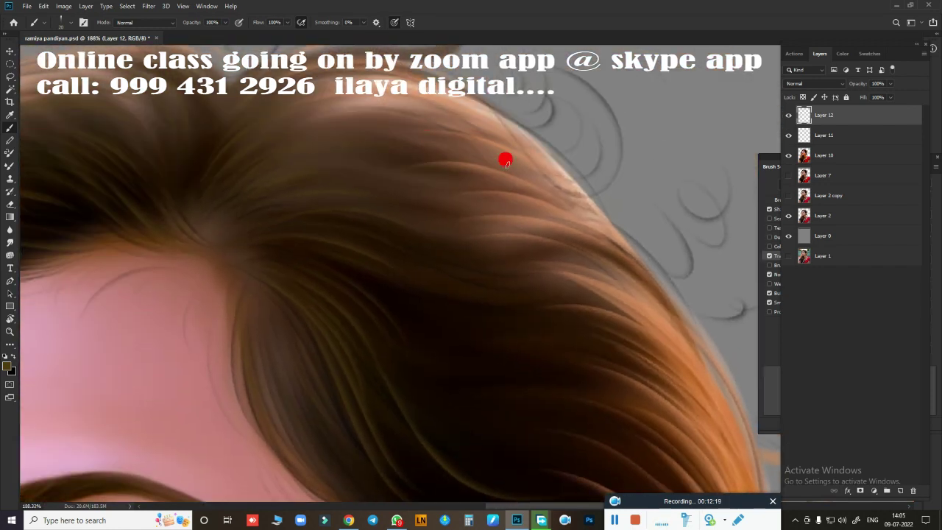
drag(435, 283, 439, 126)
drag(483, 274, 593, 326)
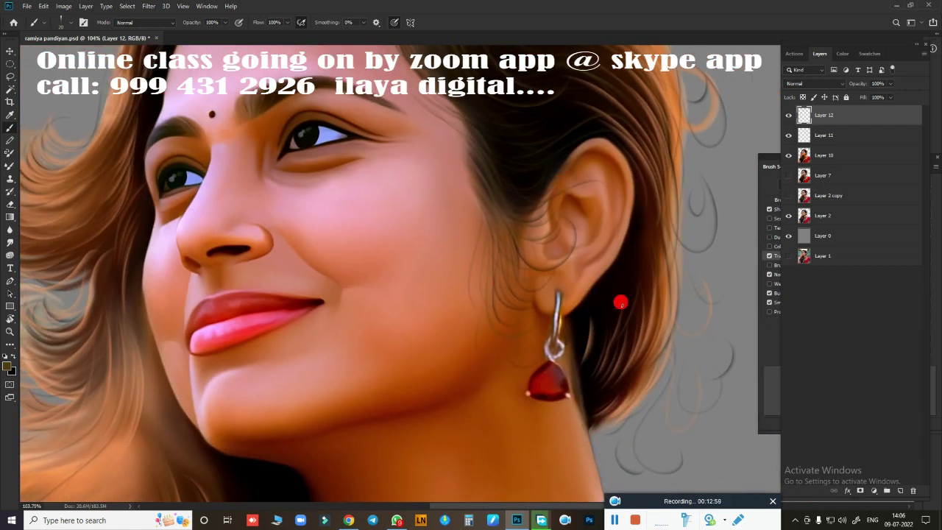
Open the Color Picker and move the hue slider to cyan for the next strands.
click(7, 365)
drag(813, 152, 817, 156)
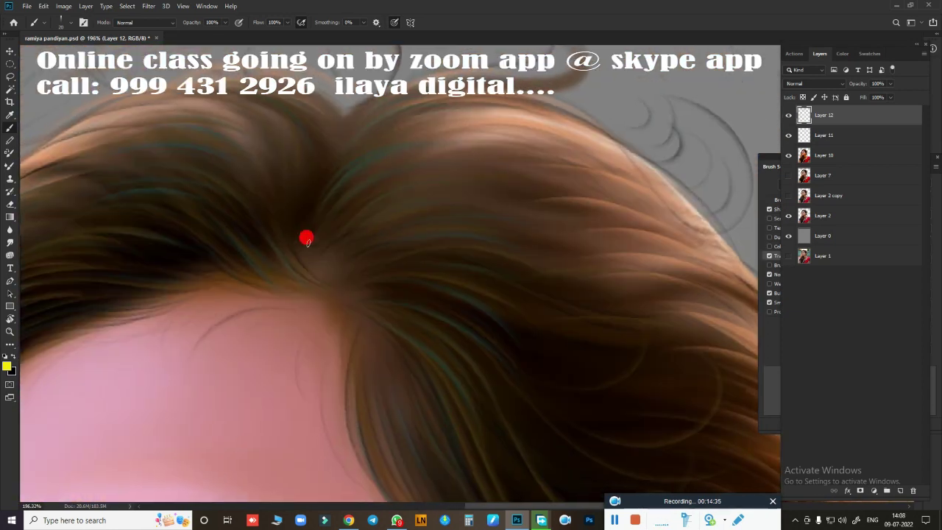
Paint thin yellow-green strands across the crown and hair parting.
mouse_move(459, 287)
mouse_down()
mouse_move(338, 293)
mouse_move(493, 429)
mouse_move(376, 392)
mouse_up()
drag(157, 217, 452, 263)
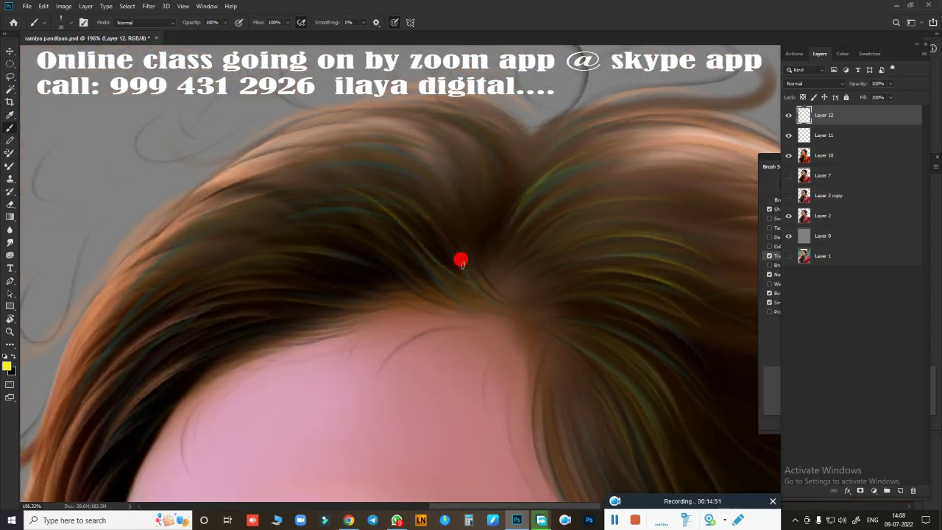
mouse_move(254, 292)
mouse_down()
mouse_move(410, 288)
mouse_move(391, 125)
mouse_move(427, 222)
mouse_up()
scroll(463, 362, down, 5)
scroll(435, 290, up, 5)
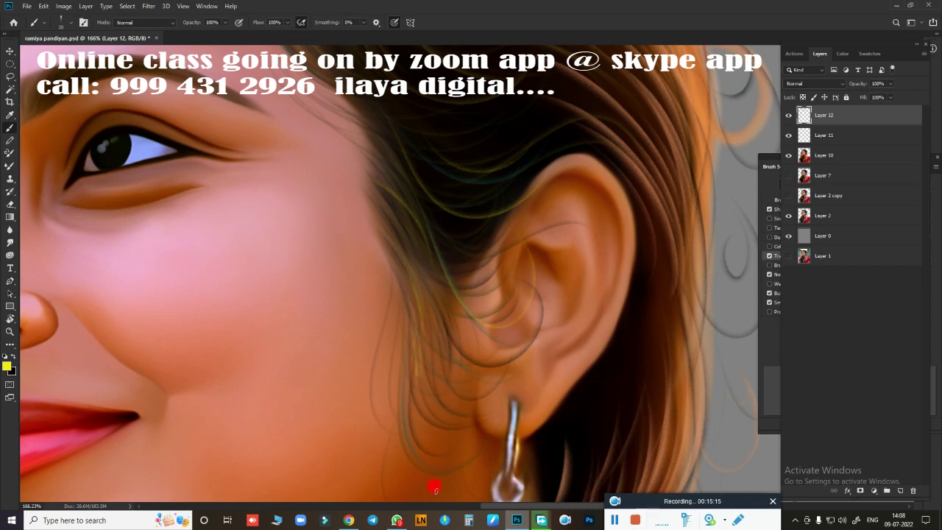
scroll(490, 379, down, 3)
scroll(376, 185, up, 2)
Sample a light peach tone from the hair as the new paint colour.
key(i)
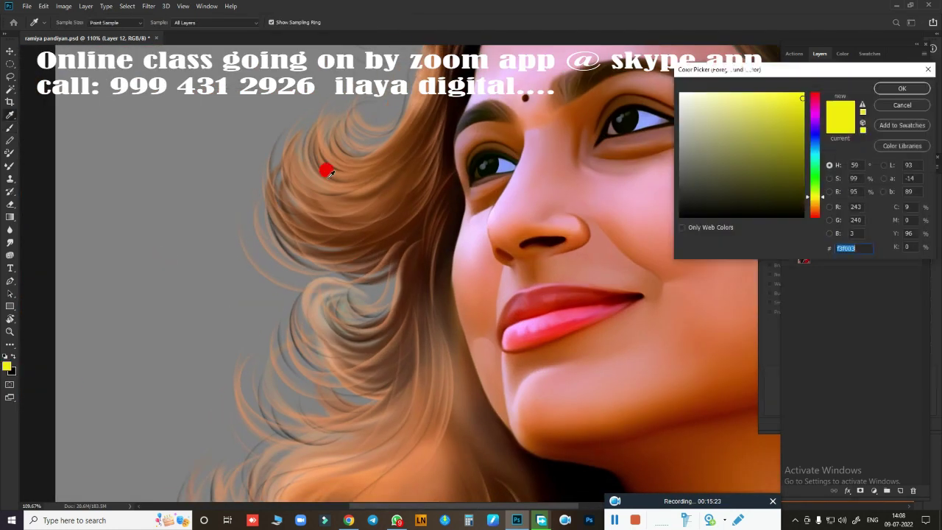
click(329, 172)
click(902, 88)
key(b)
scroll(286, 190, up, 2)
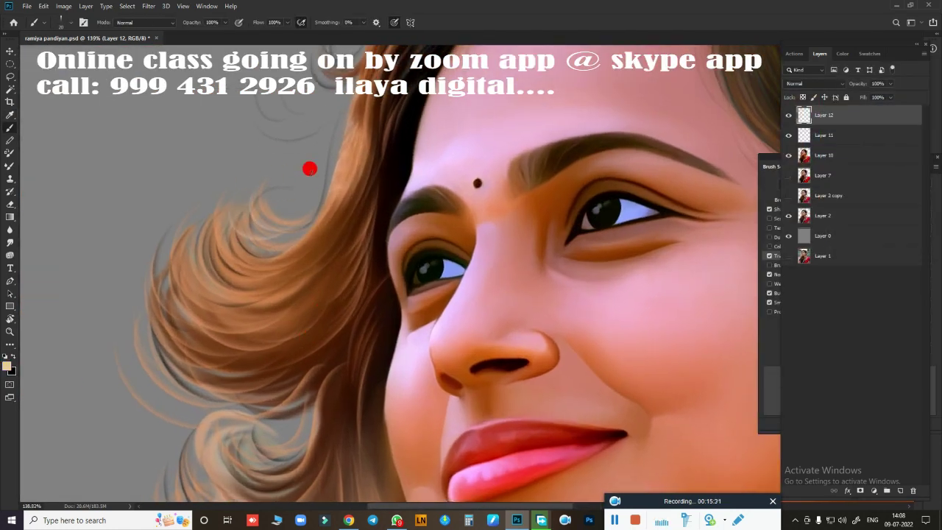
Brush light peach strands over the left curls, then survey the hairline and right side.
drag(255, 268, 170, 318)
drag(277, 228, 193, 286)
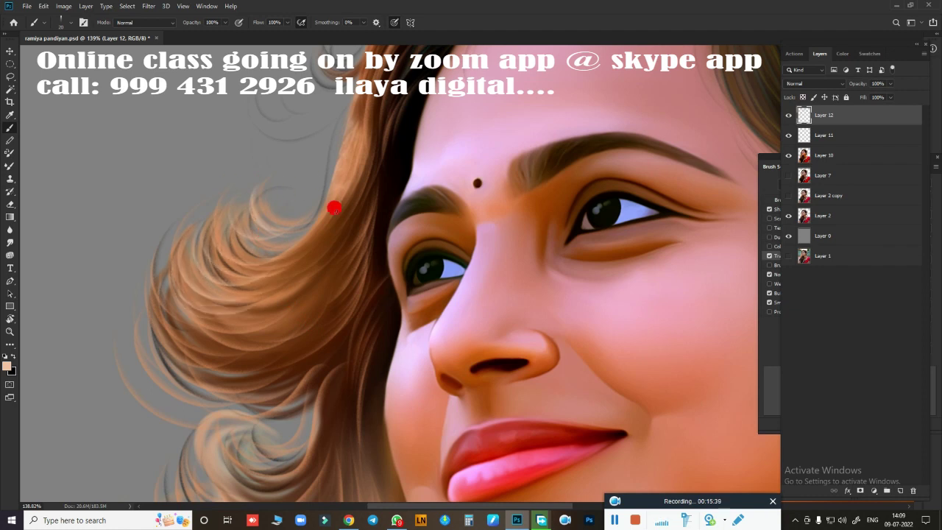
drag(258, 280, 151, 405)
drag(309, 248, 167, 353)
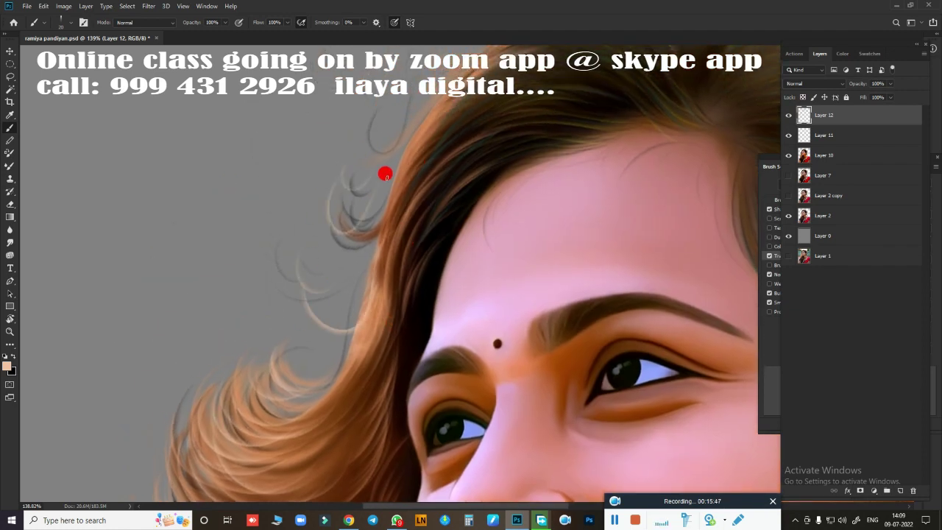
drag(385, 174, 230, 298)
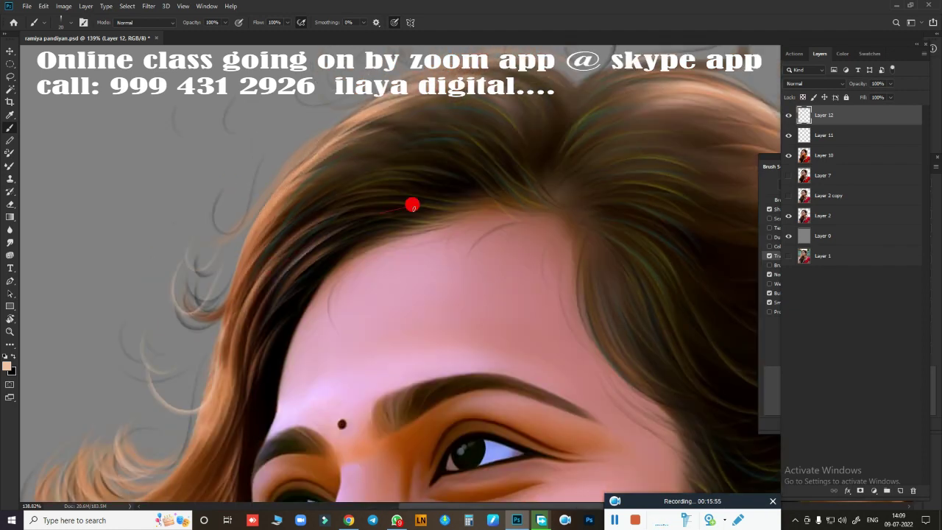
drag(410, 204, 148, 337)
drag(272, 180, 232, 251)
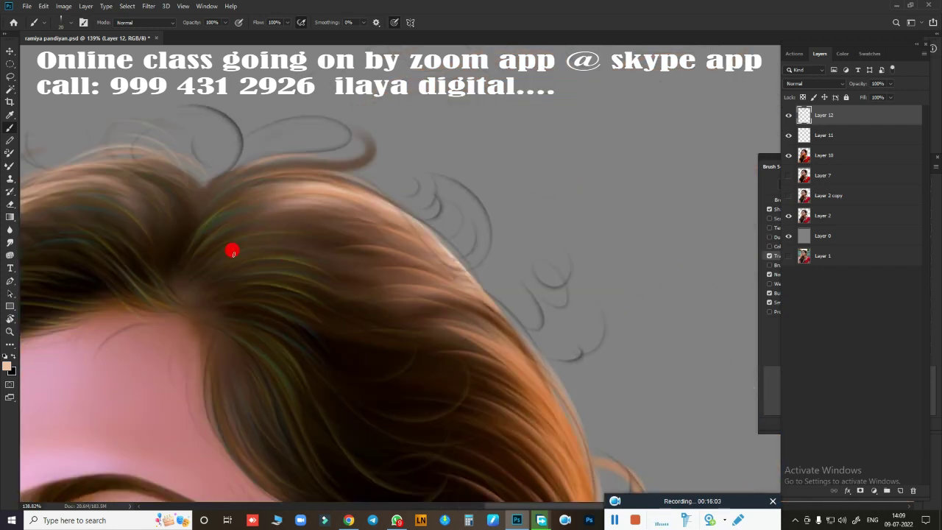
scroll(363, 188, down, 5)
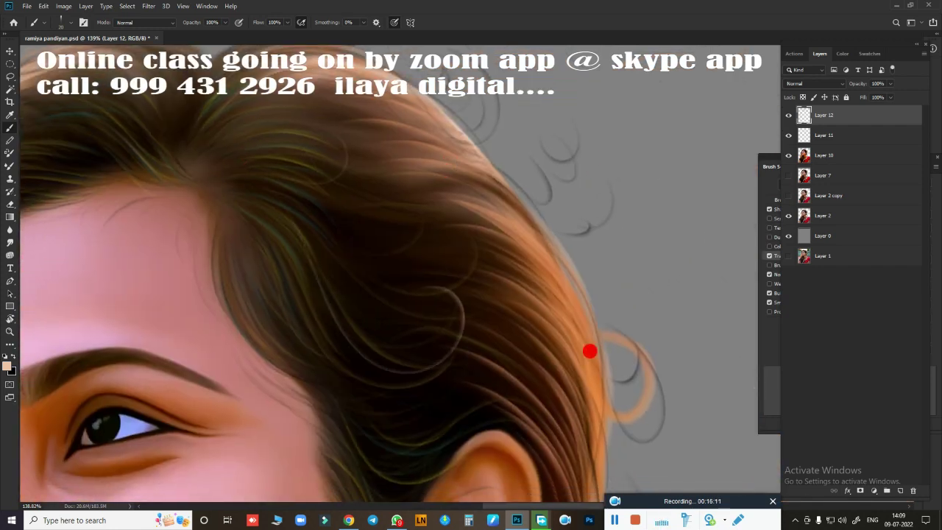
scroll(539, 334, down, 4)
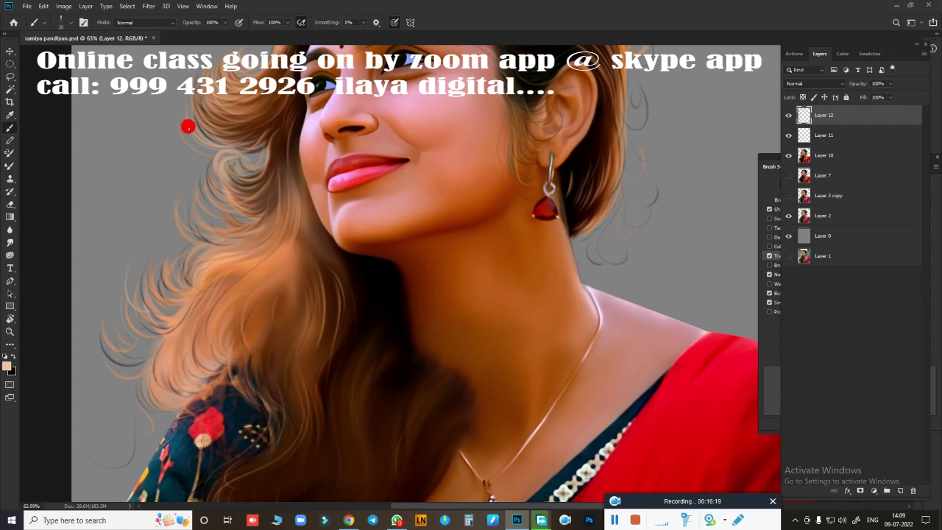
scroll(342, 199, down, 2)
scroll(317, 280, up, 2)
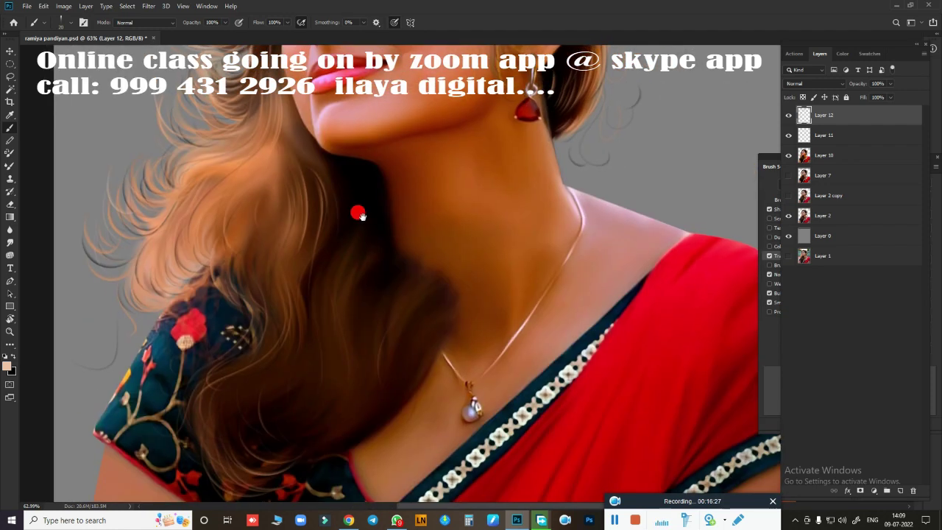
scroll(505, 263, down, 3)
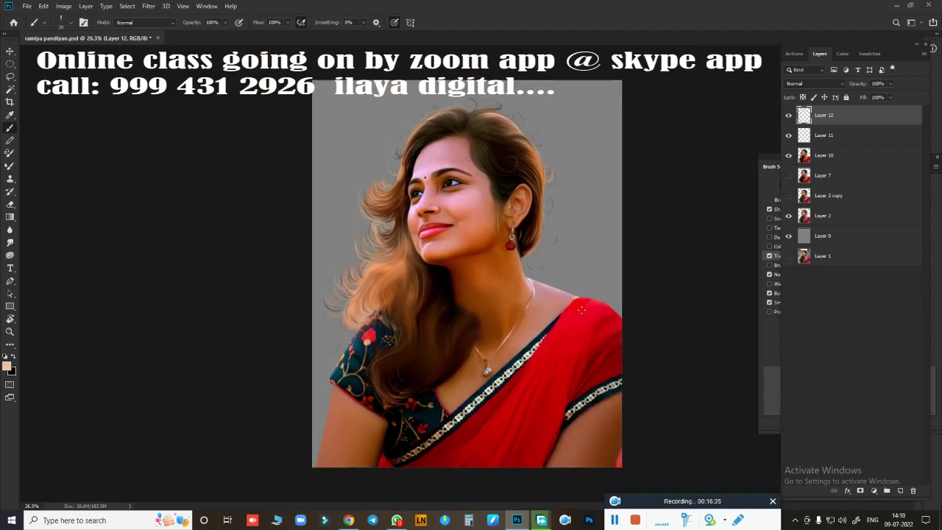